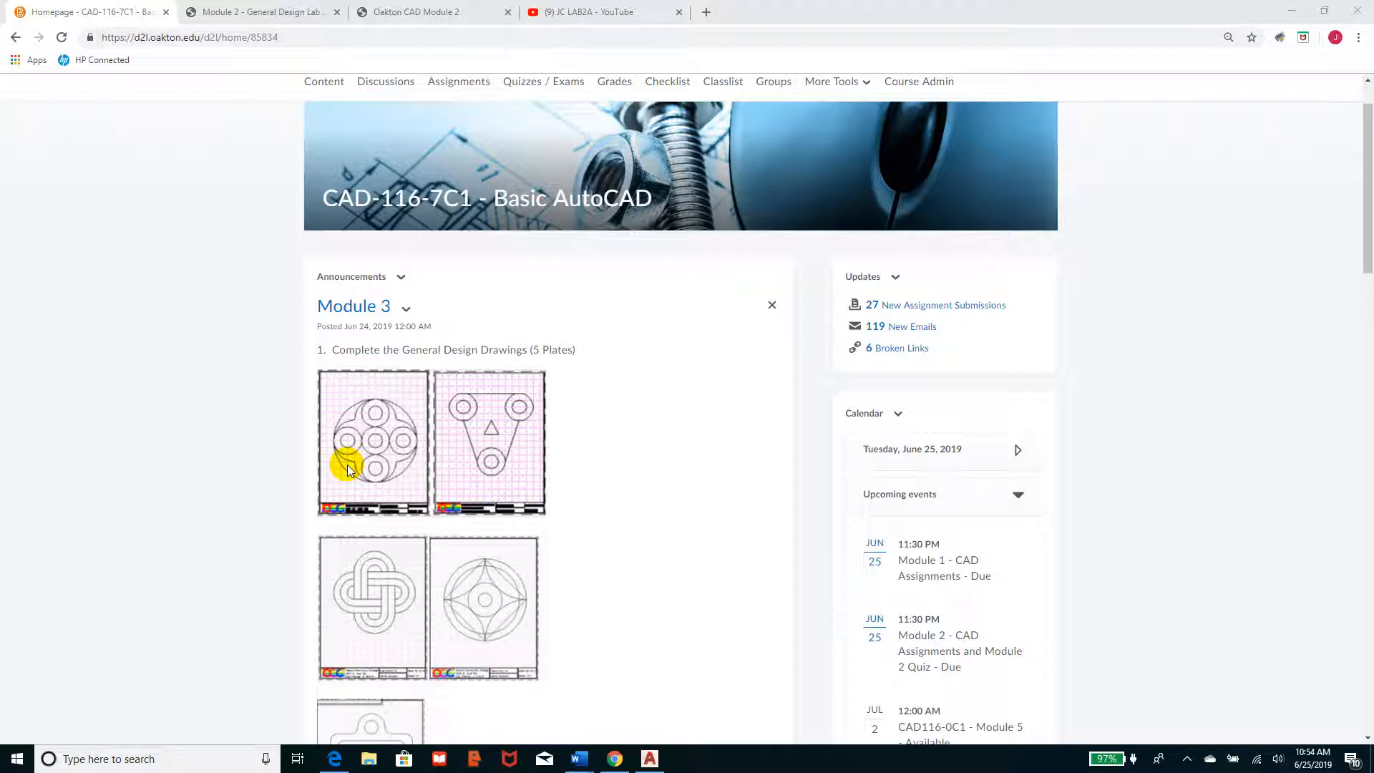
Step: Look over the Module 3 announcement and open the Fundamentals II link in the CAD116 - Module 3 course content
scroll(436, 516, down, 2)
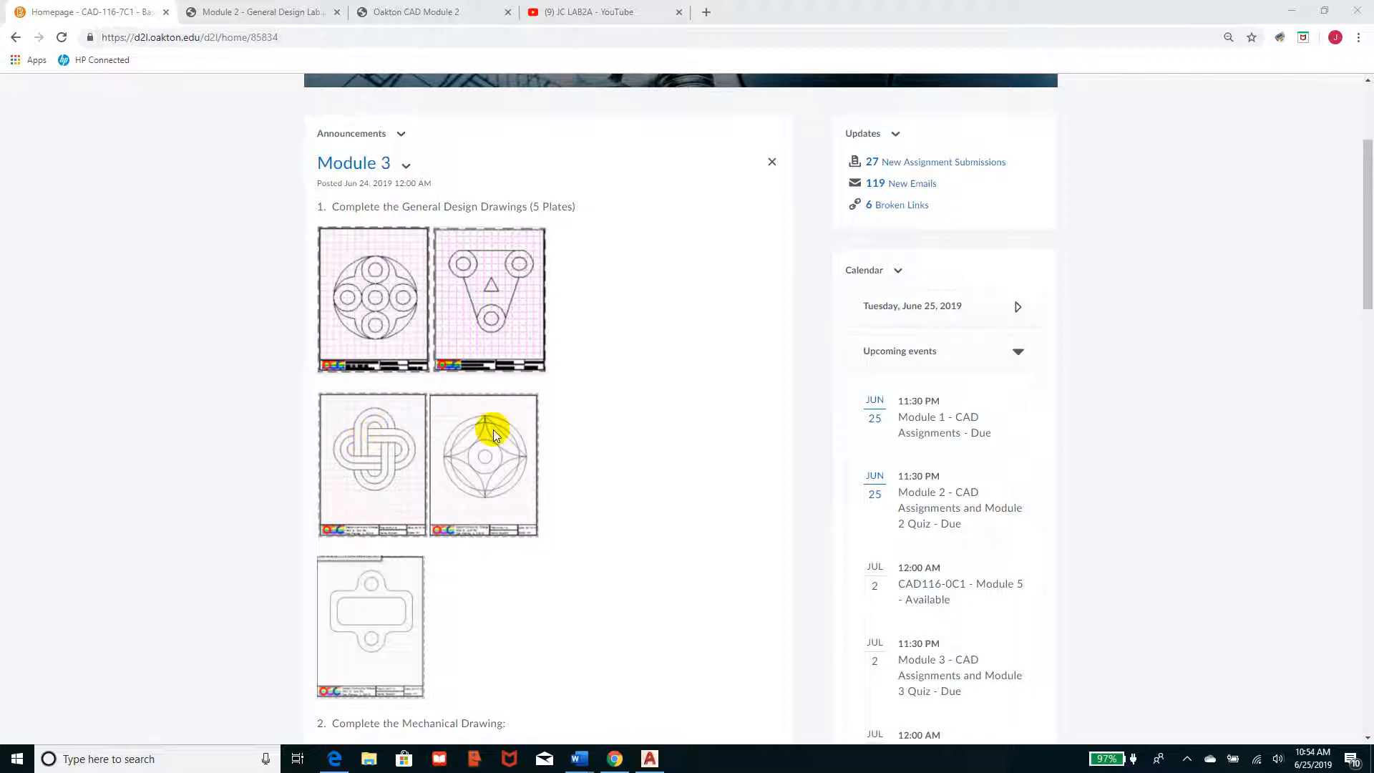
scroll(492, 429, up, 3)
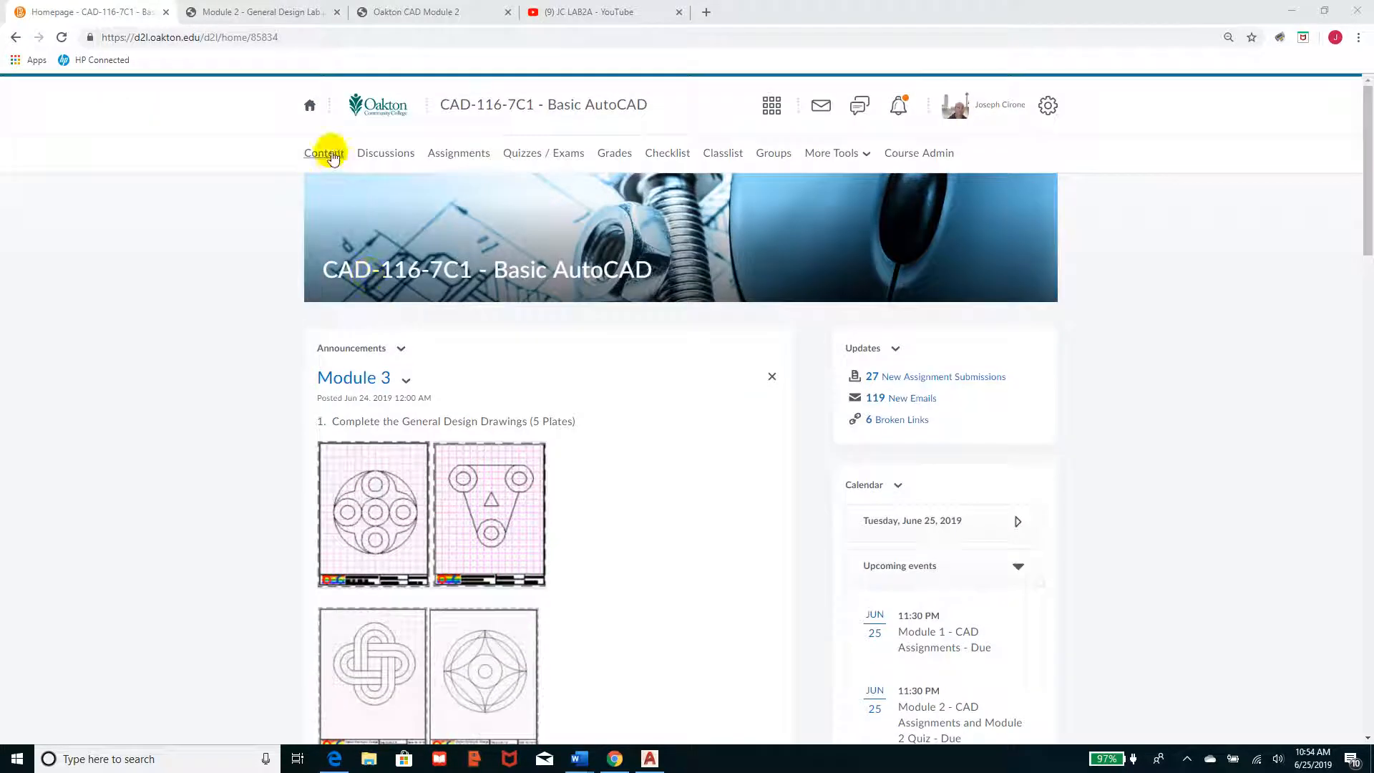
click(331, 158)
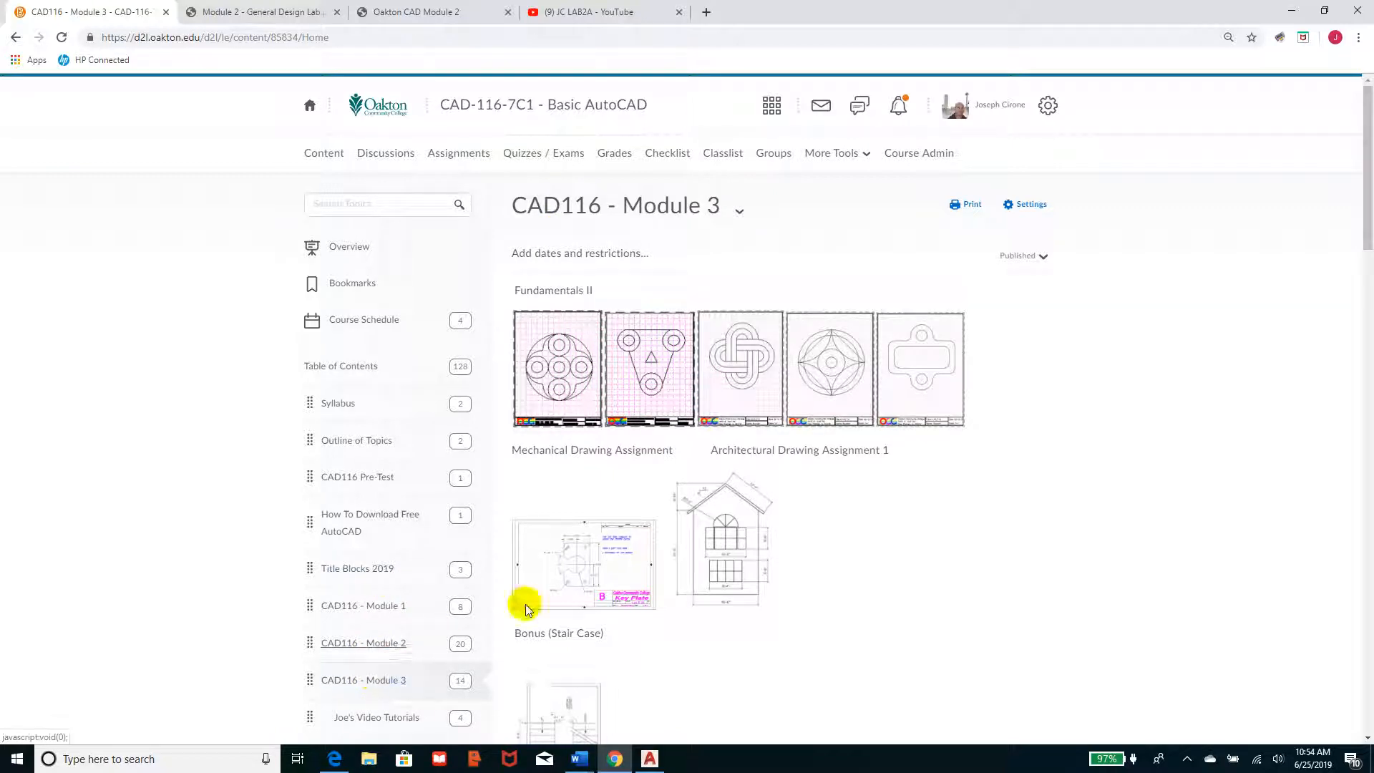
scroll(1073, 592, down, 3)
scroll(1071, 593, down, 2)
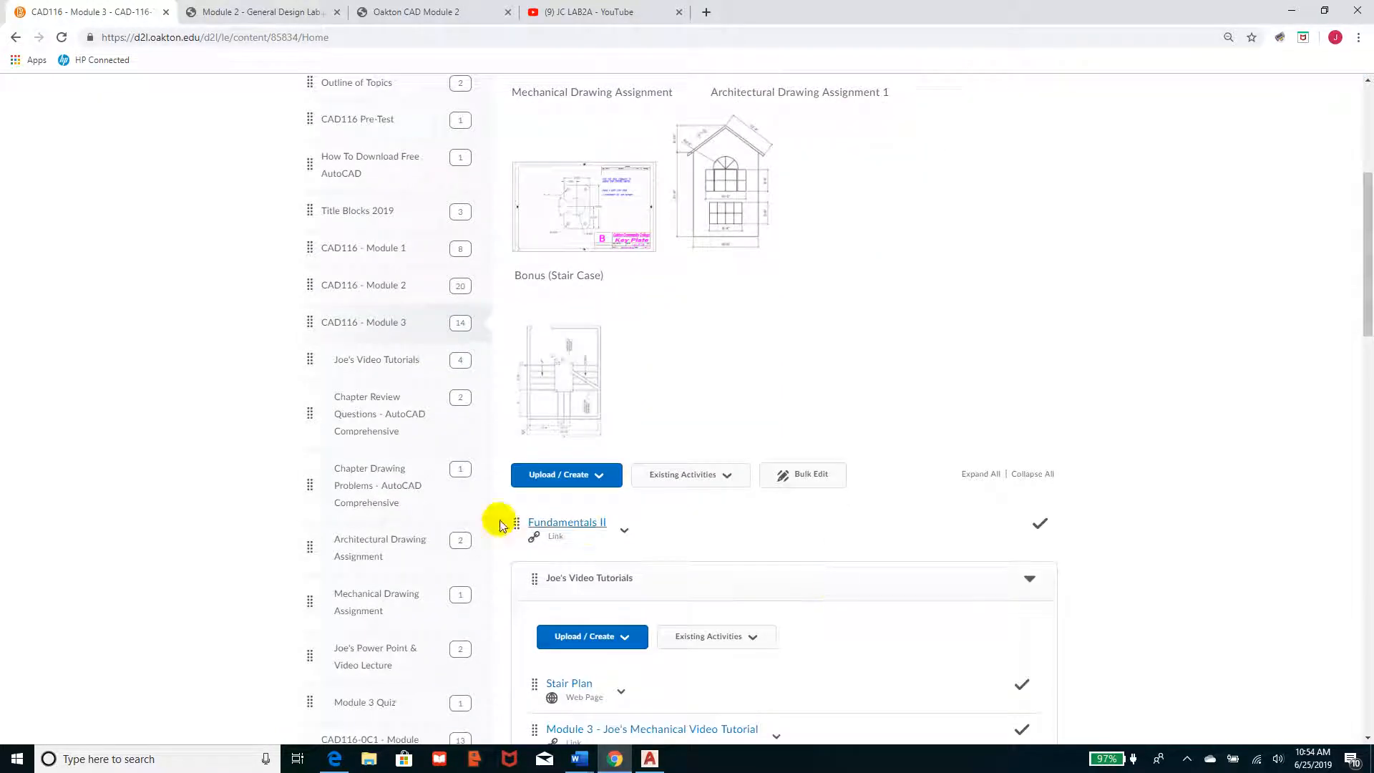
click(576, 530)
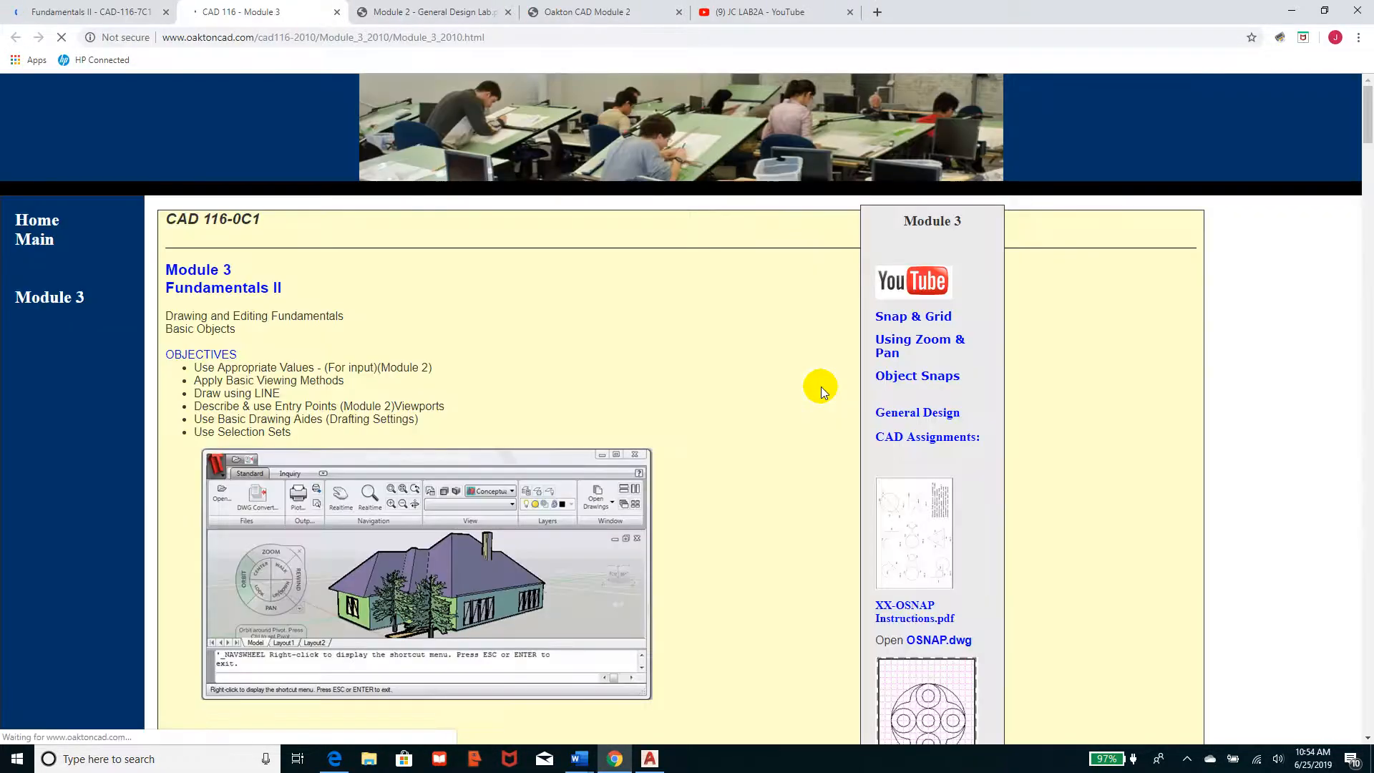
Step: Open the XX-PLT 6 PDF from the general design CAD assignments and view the whole plate drawing
scroll(959, 386, down, 3)
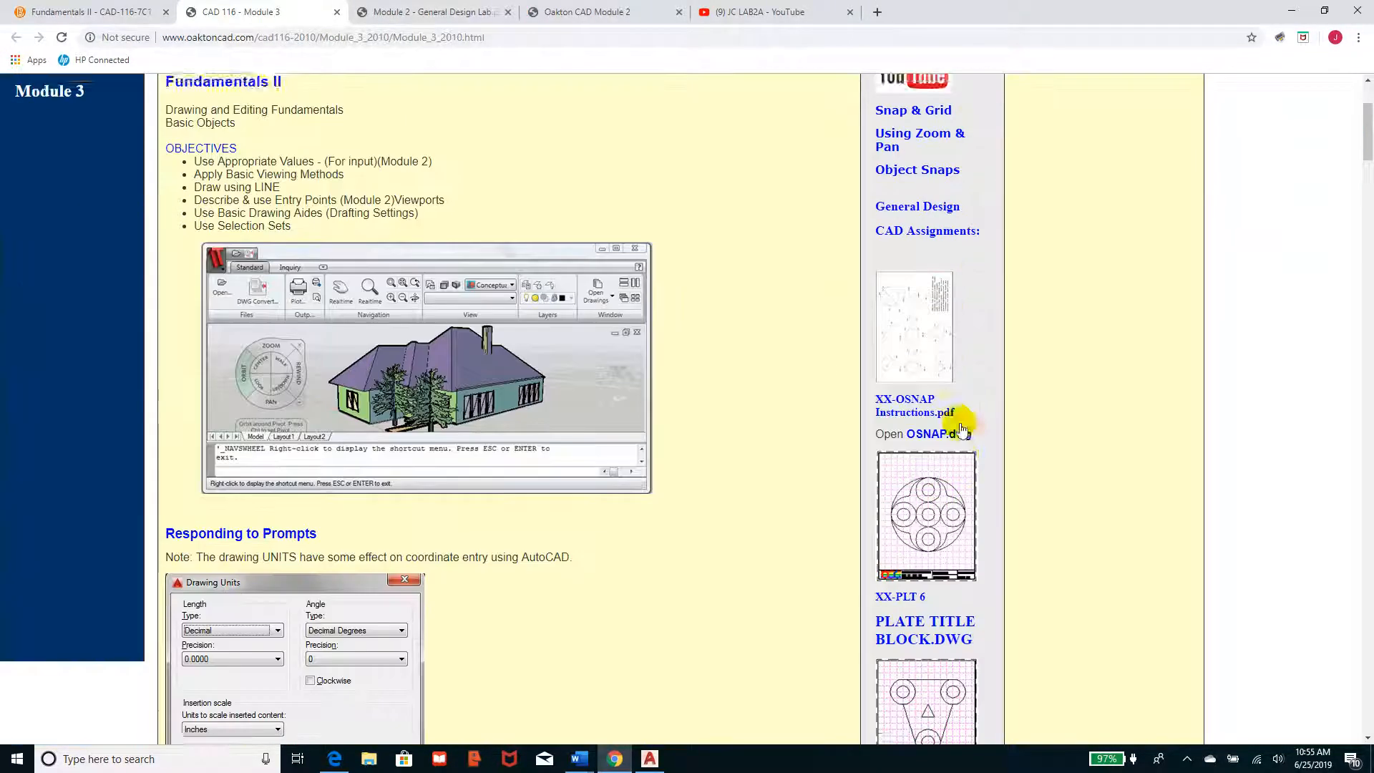
scroll(954, 493, down, 2)
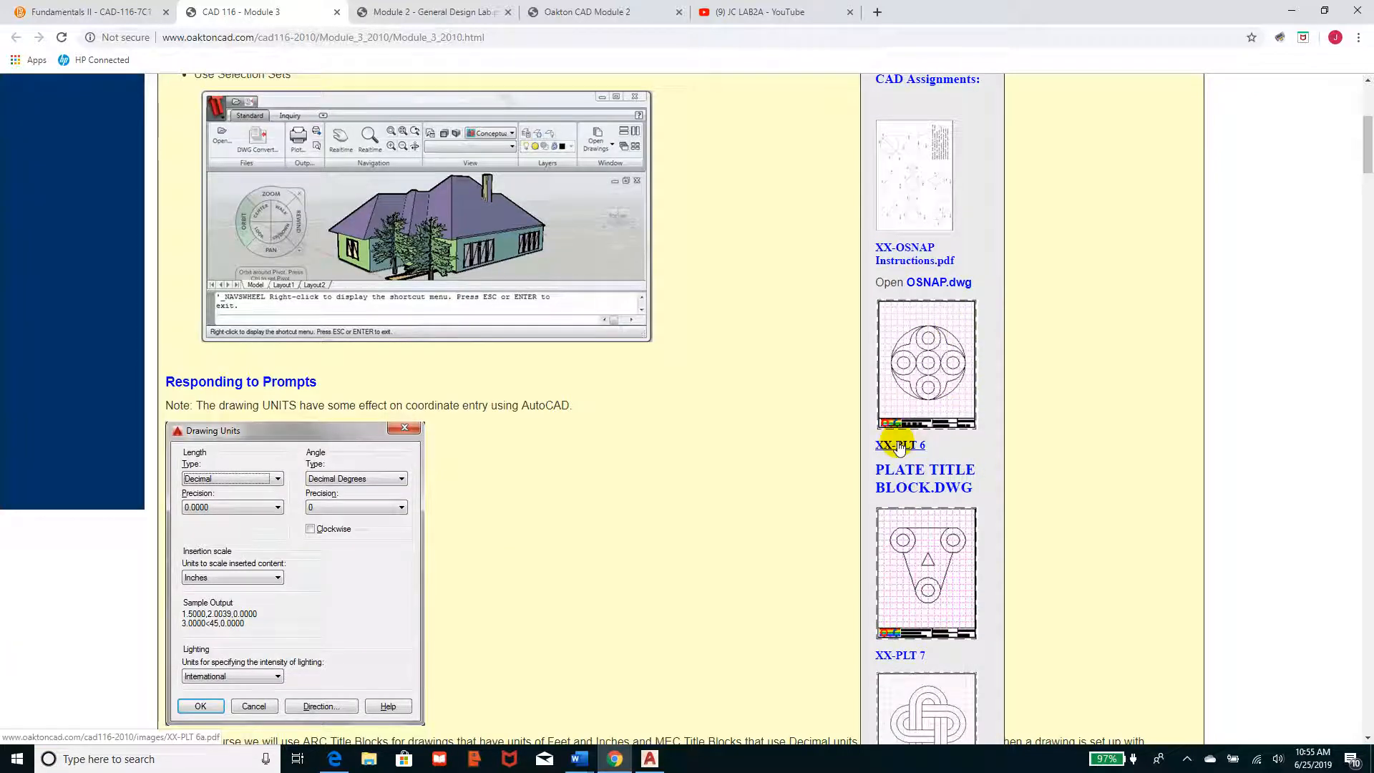
click(899, 446)
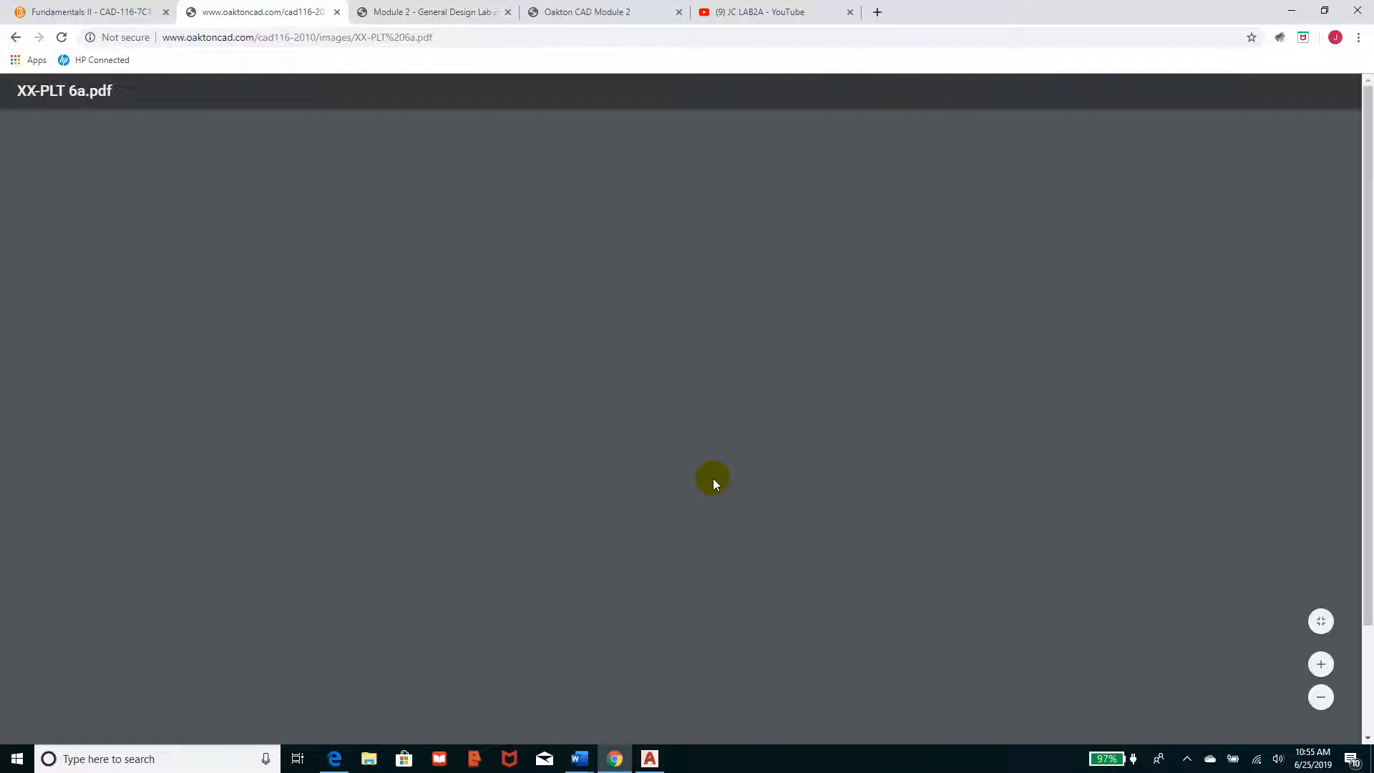
scroll(711, 490, down, 2)
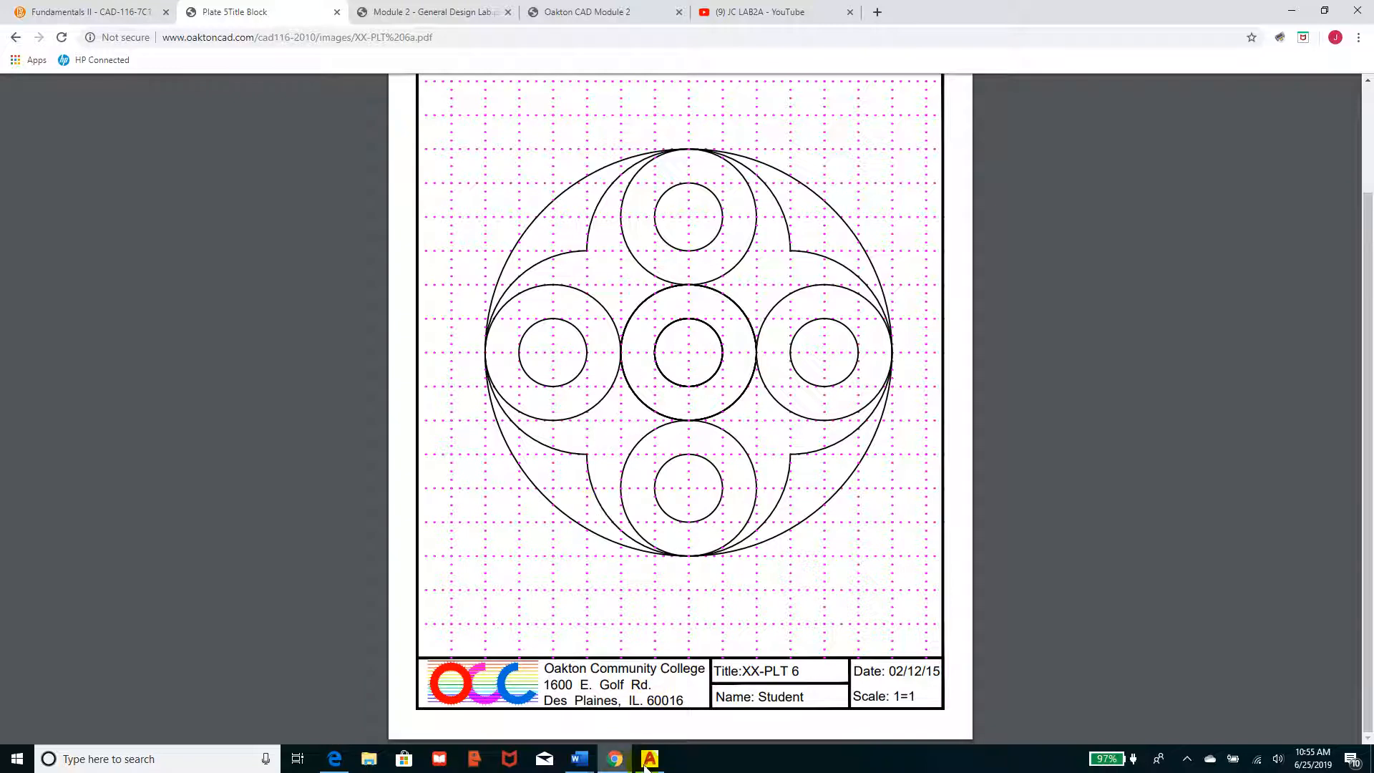
mouse_move(649, 759)
click(646, 696)
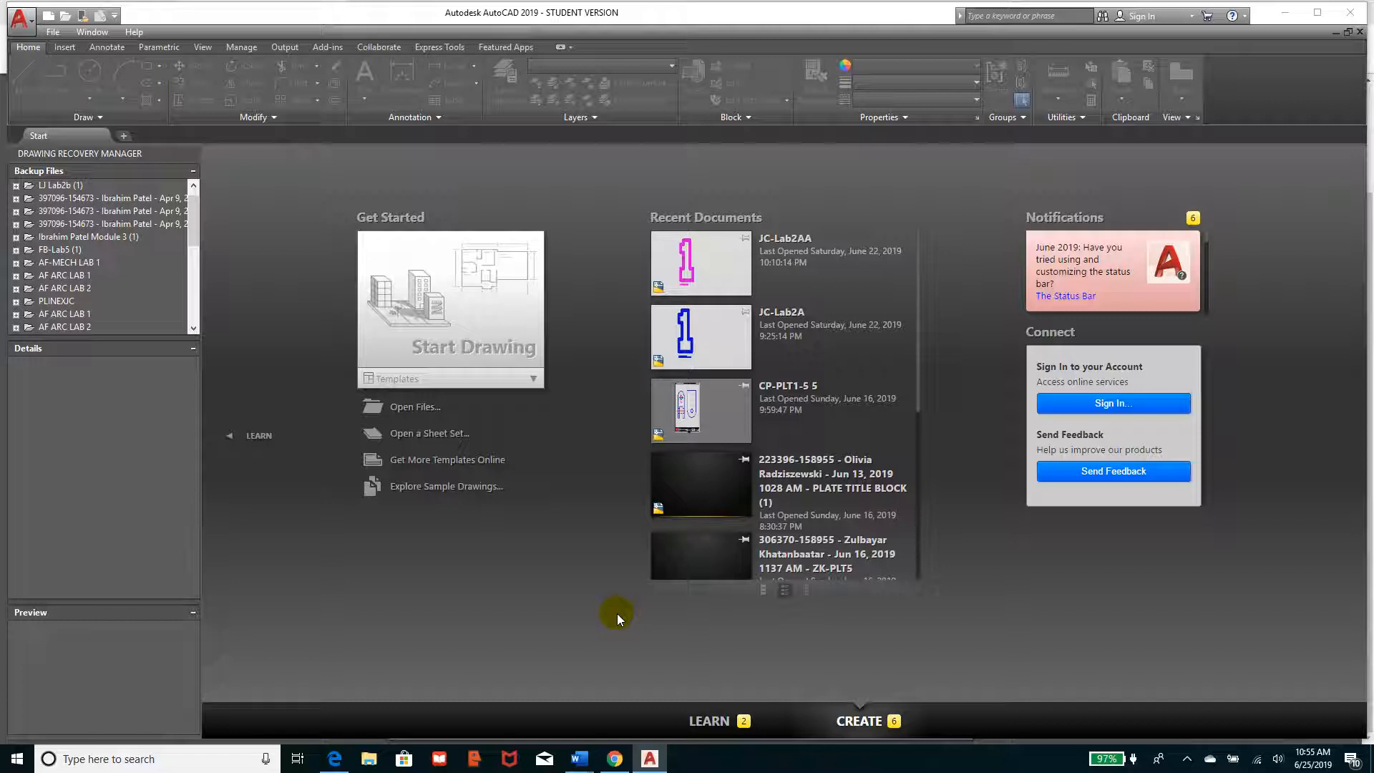
click(614, 760)
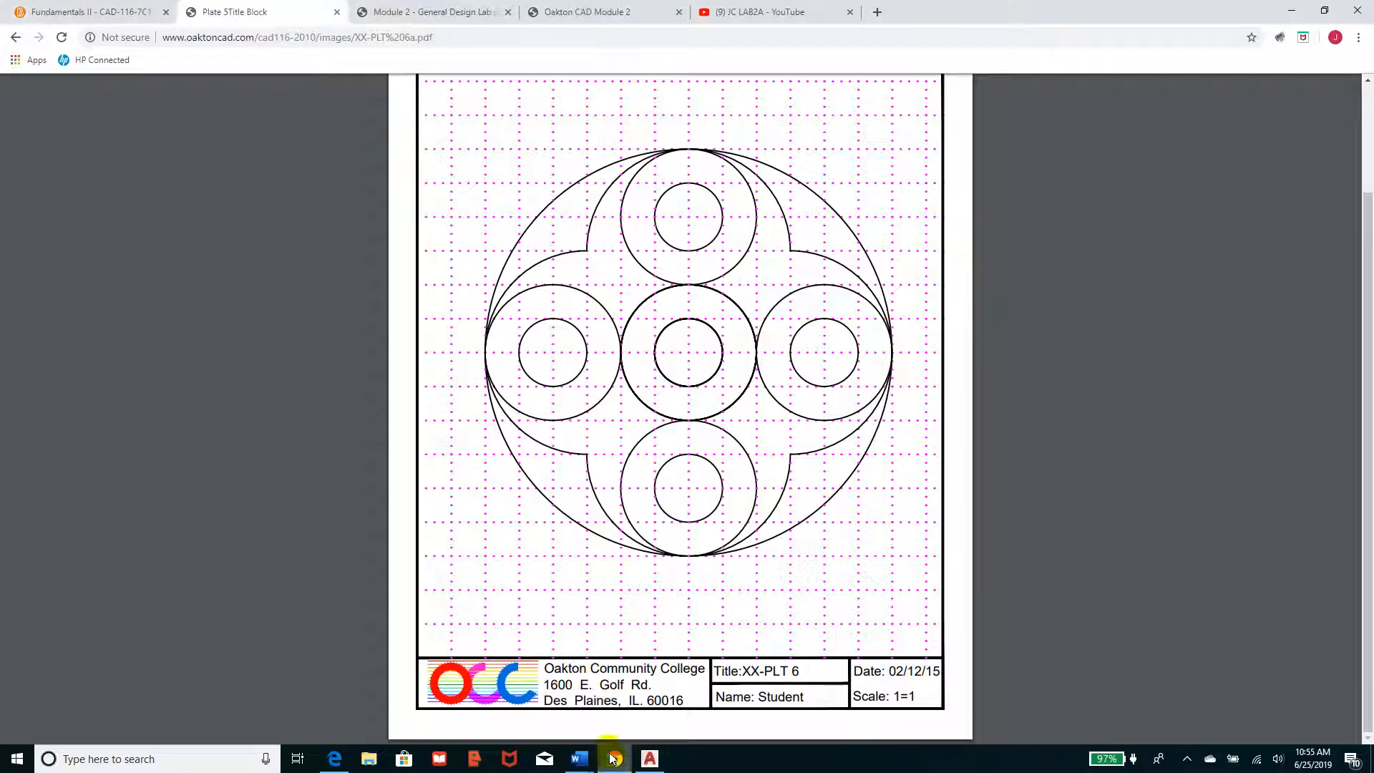
Step: Return to the Module 3 page and look through the remaining plate, mechanical and architectural drawing assignments
click(14, 42)
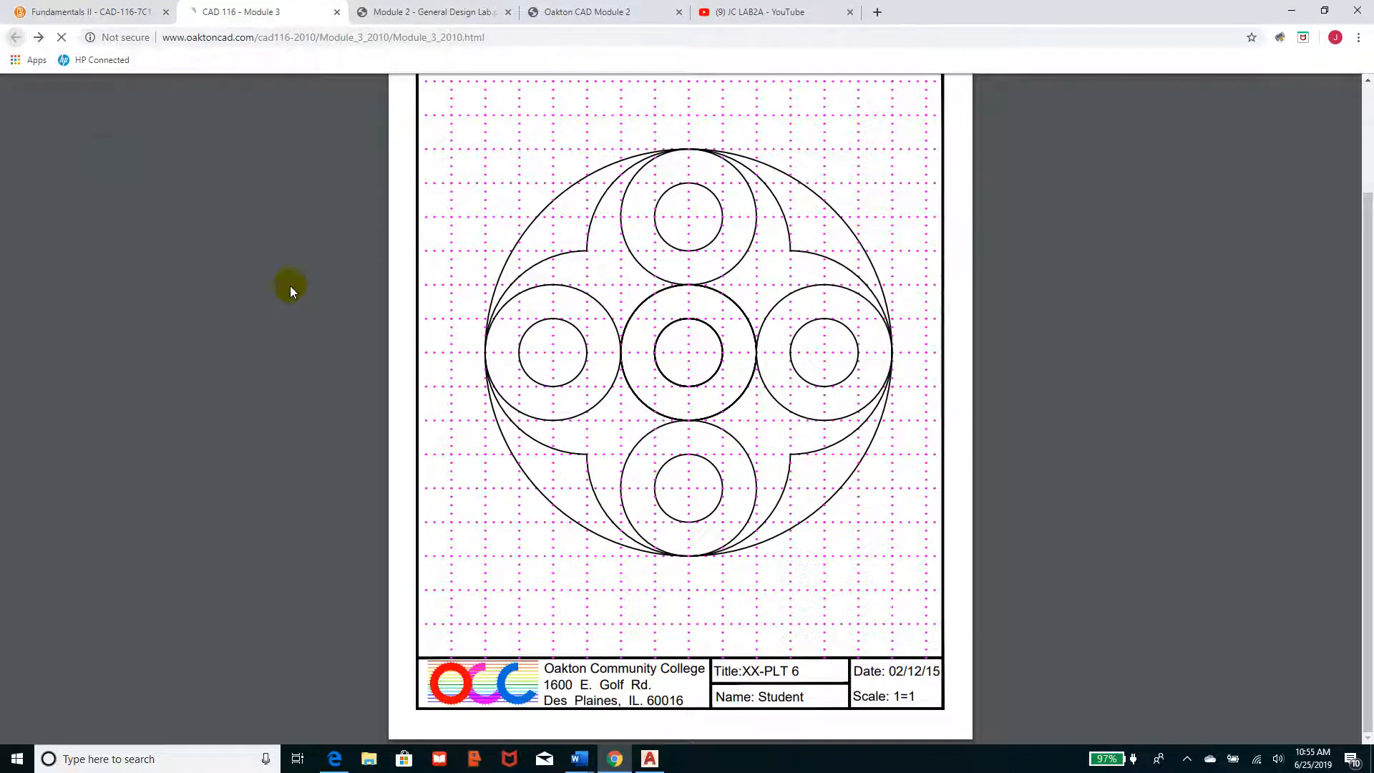
scroll(955, 486, down, 6)
scroll(952, 495, down, 8)
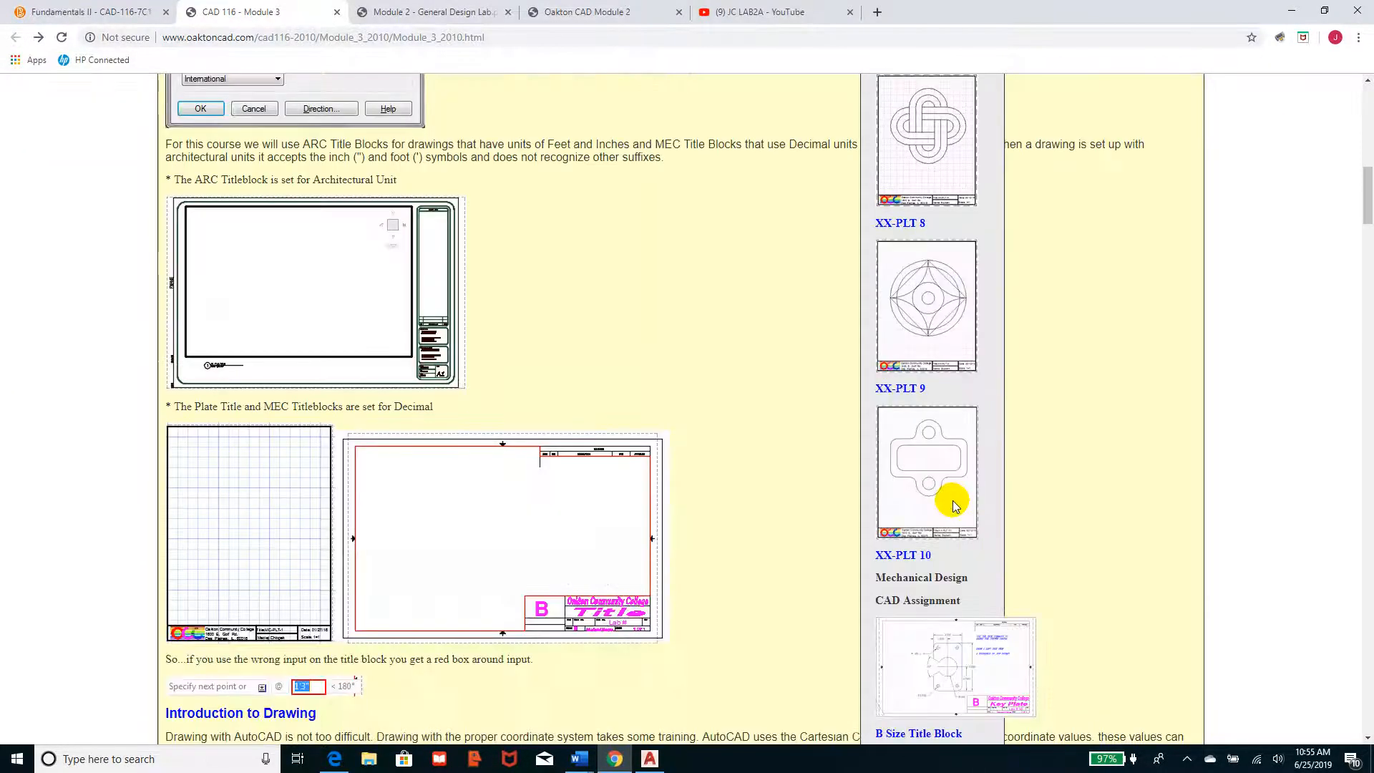
scroll(931, 514, down, 3)
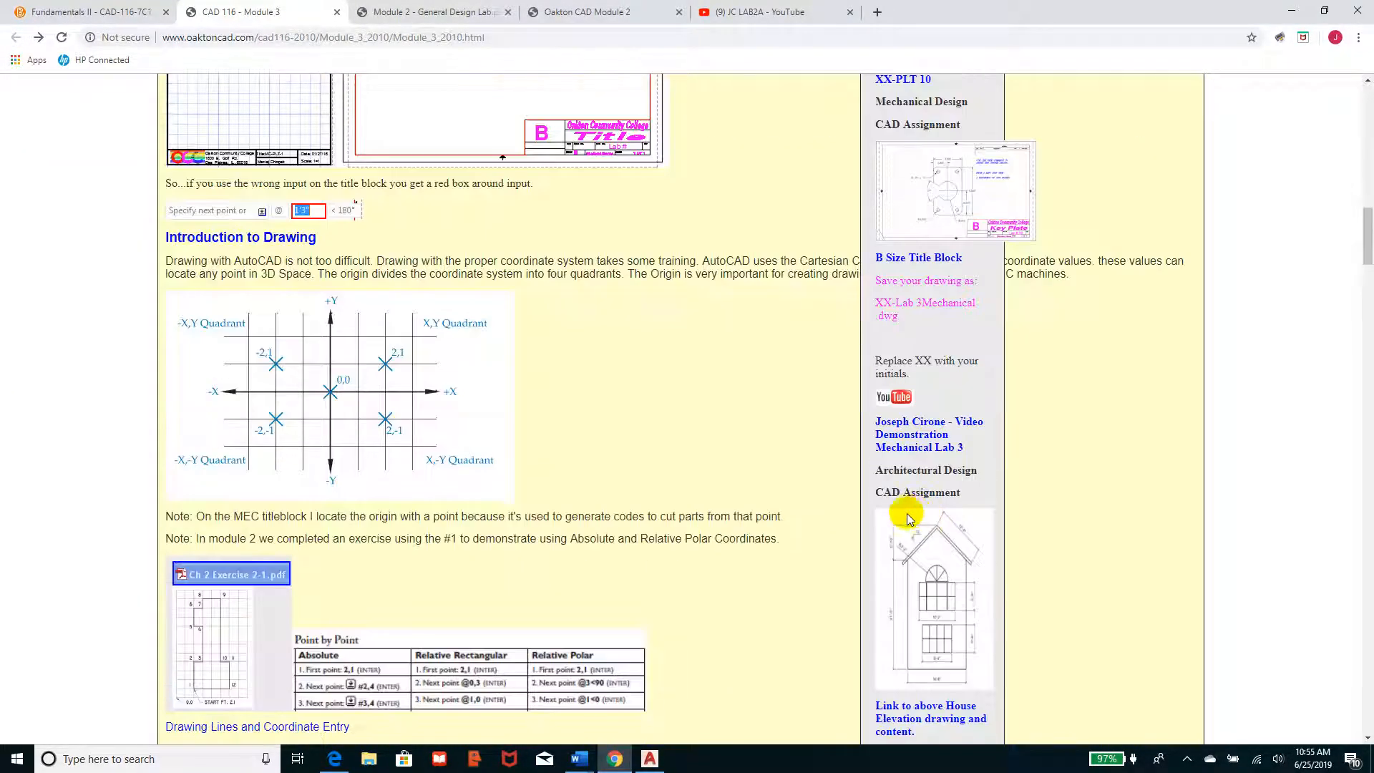
scroll(655, 478, up, 6)
Step: Download the PLATE TITLE BLOCK drawing from the Title Blocks 2019 section of the course content
click(53, 13)
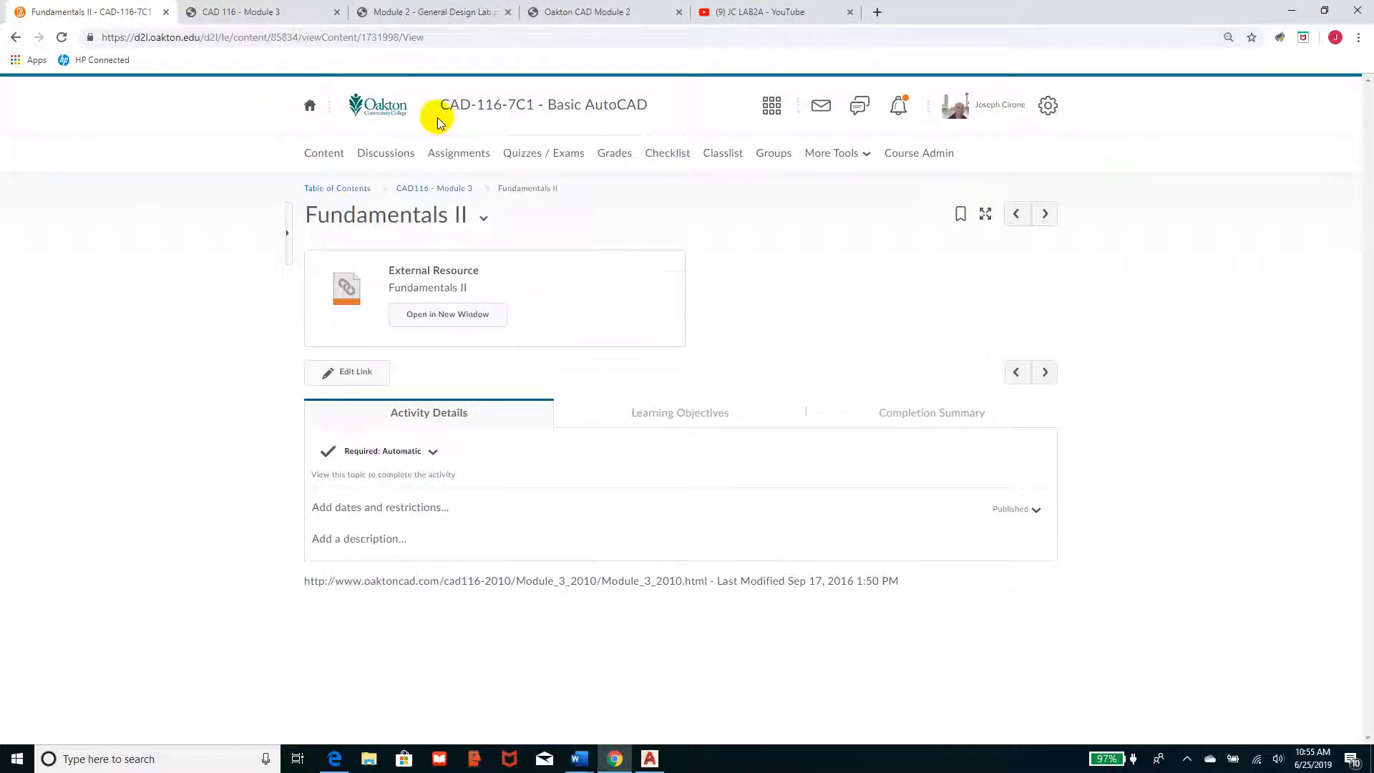
click(326, 156)
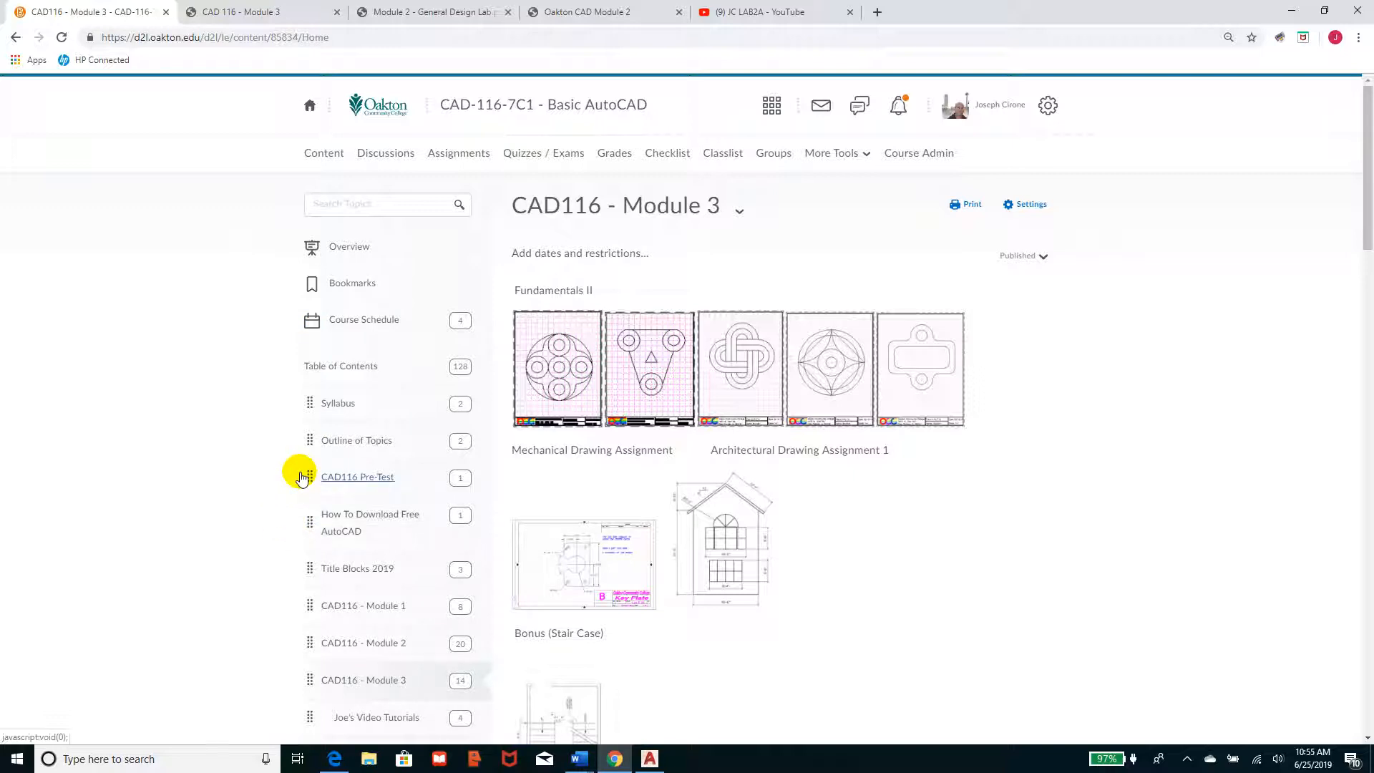
click(370, 570)
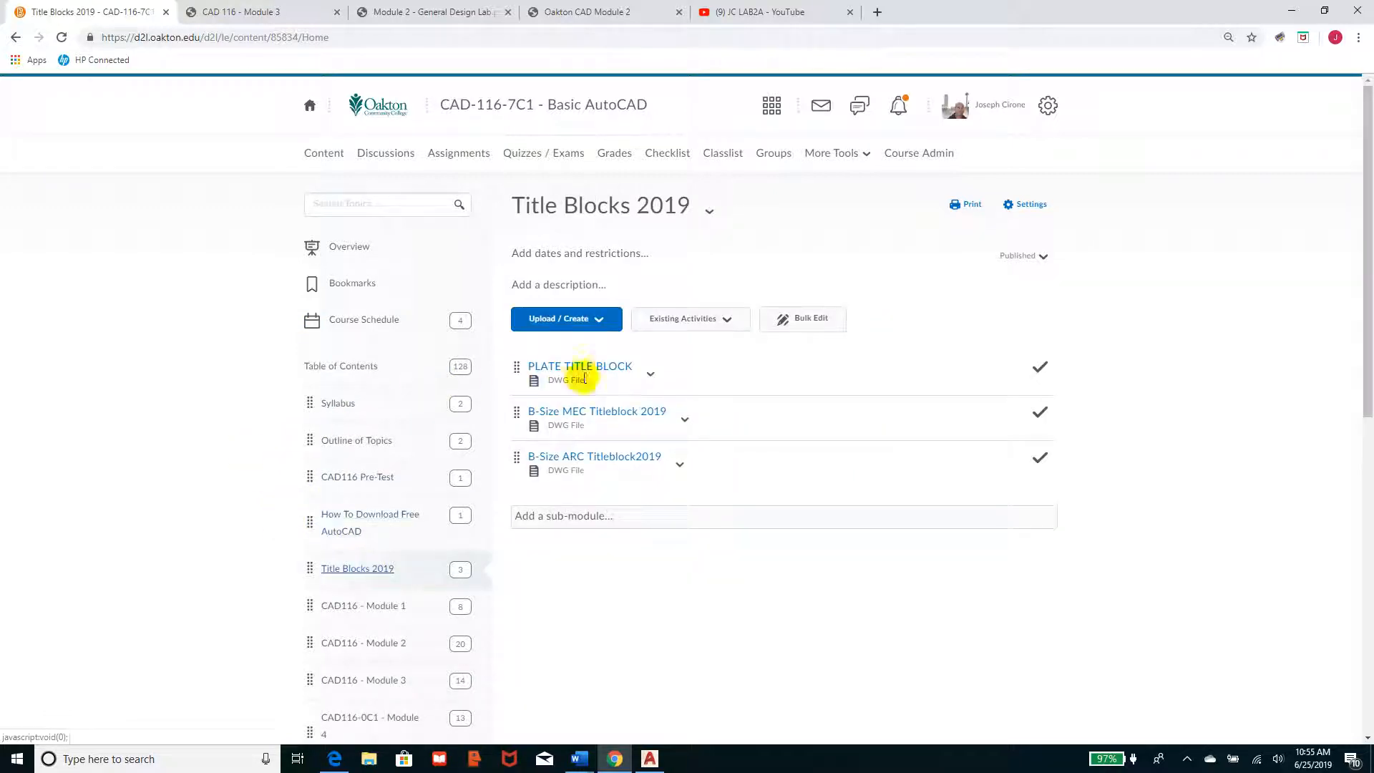
click(651, 373)
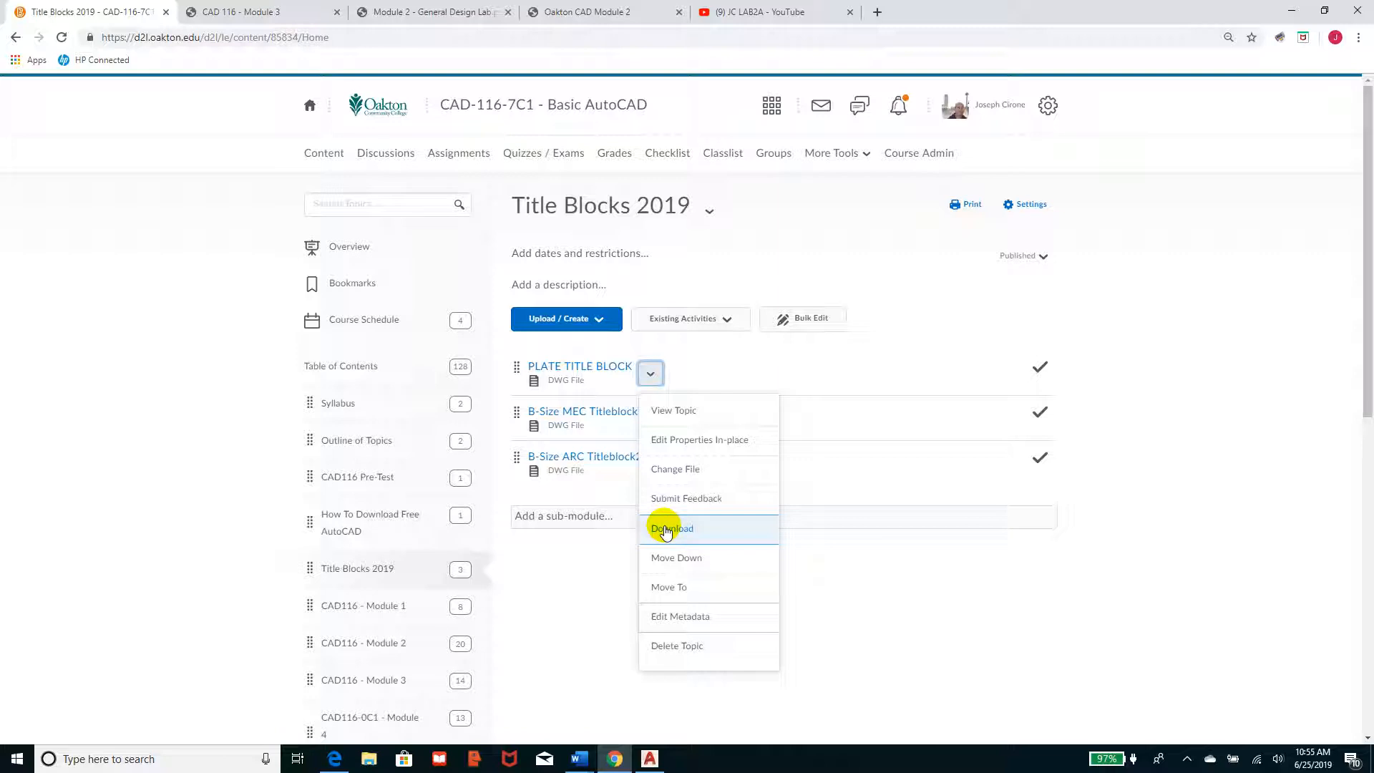
click(666, 530)
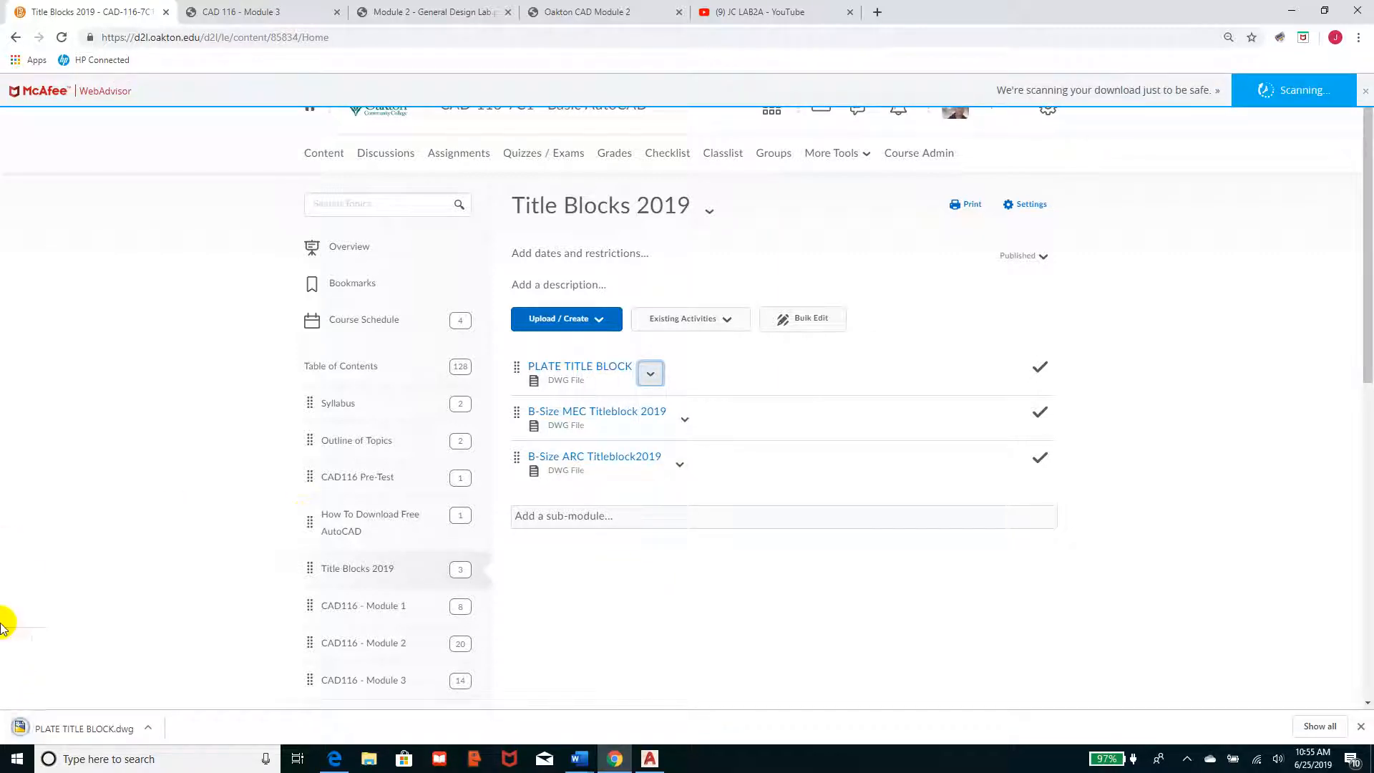
Step: Open the downloaded PLATE TITLE BLOCK.dwg in AutoCAD, accepting the student version notice
click(148, 730)
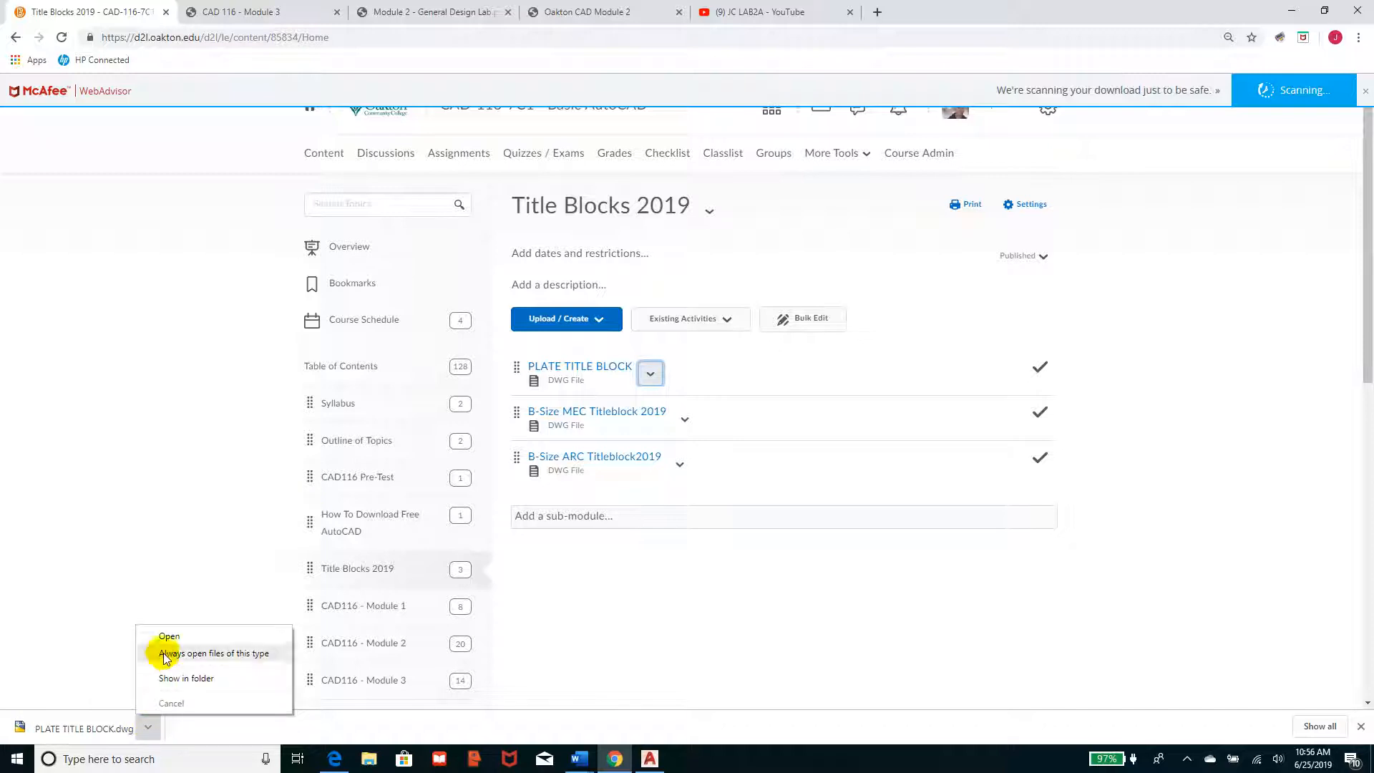
click(170, 636)
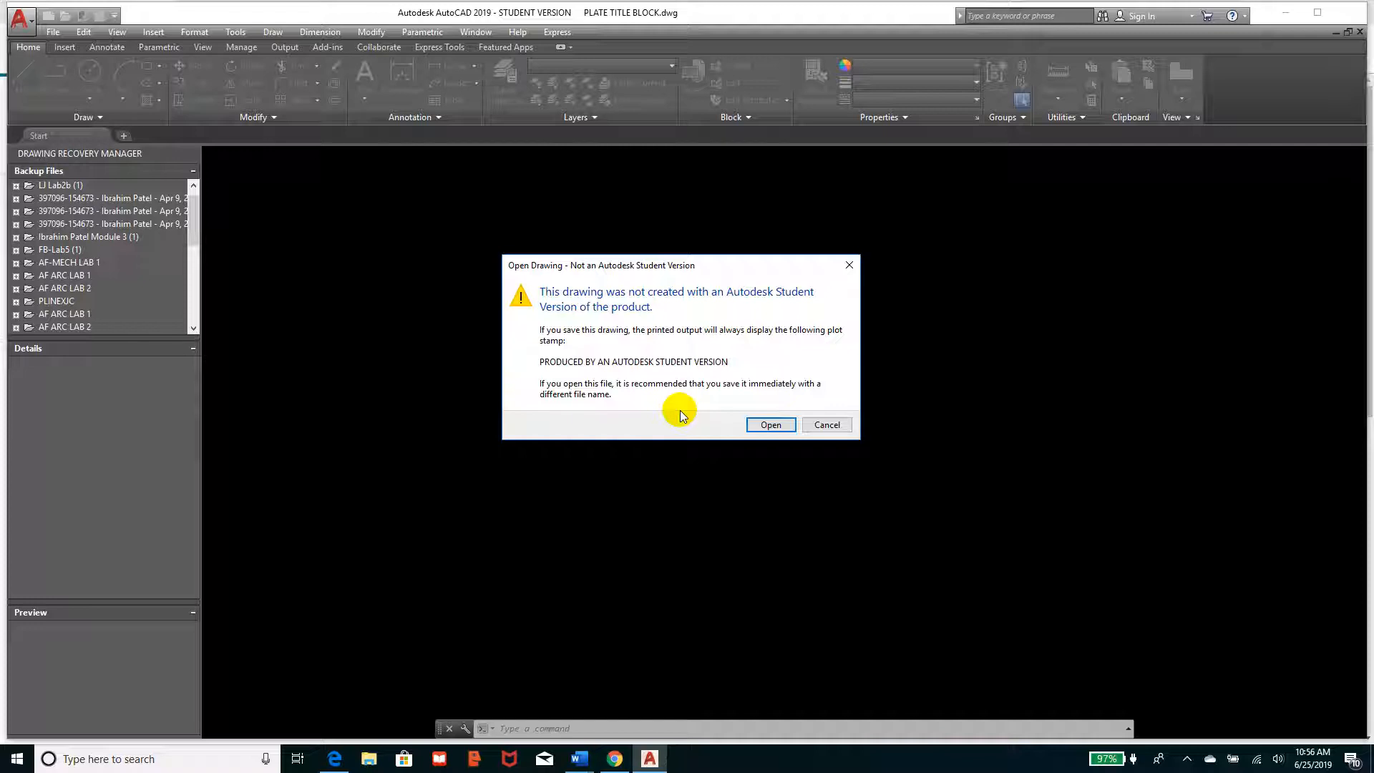
click(759, 427)
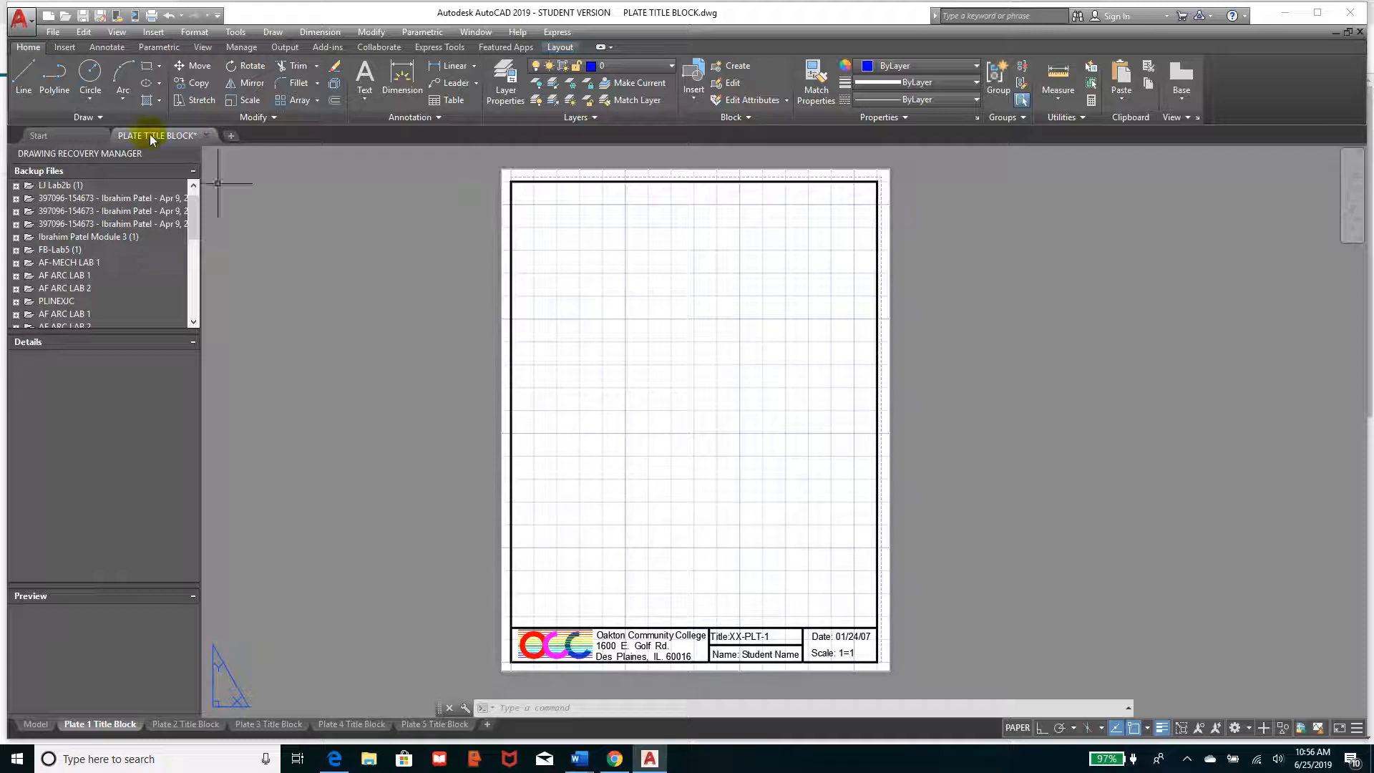
click(90, 72)
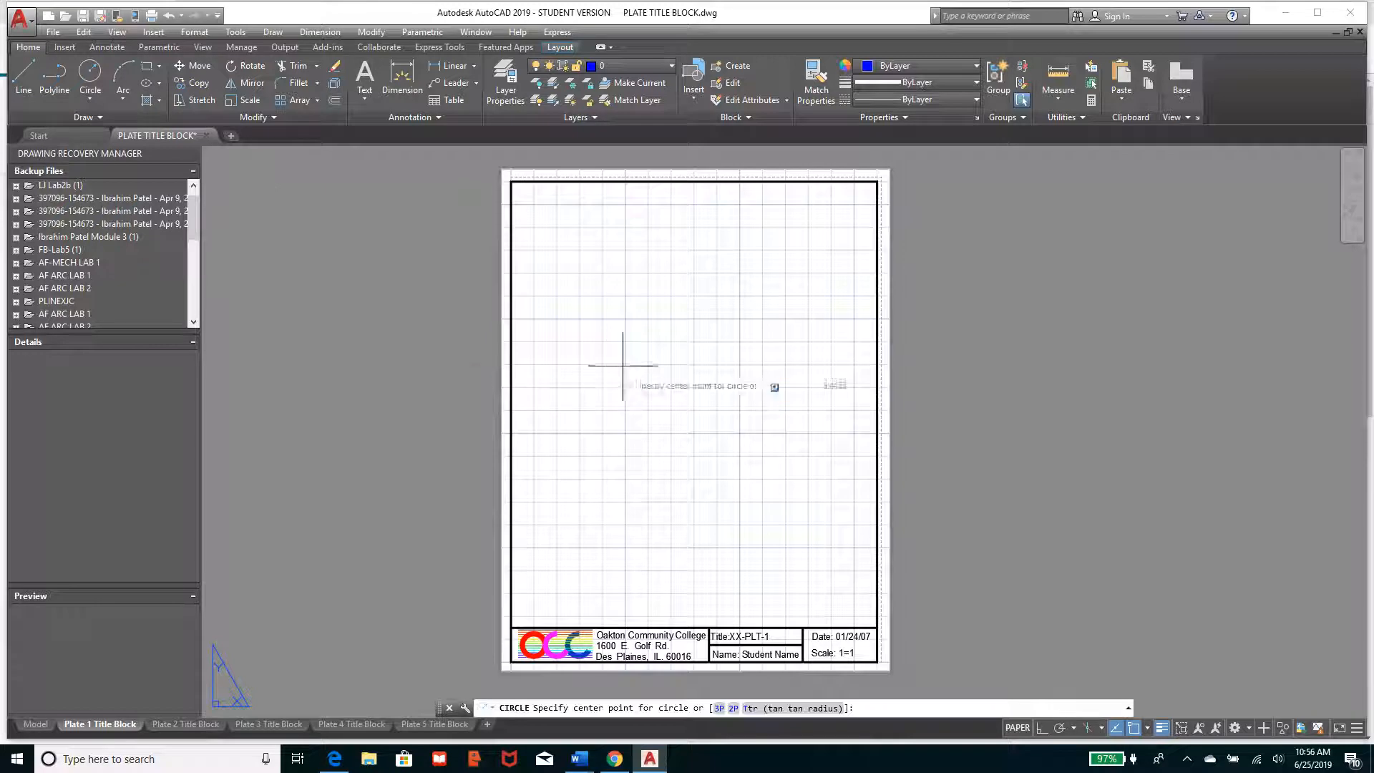
click(676, 381)
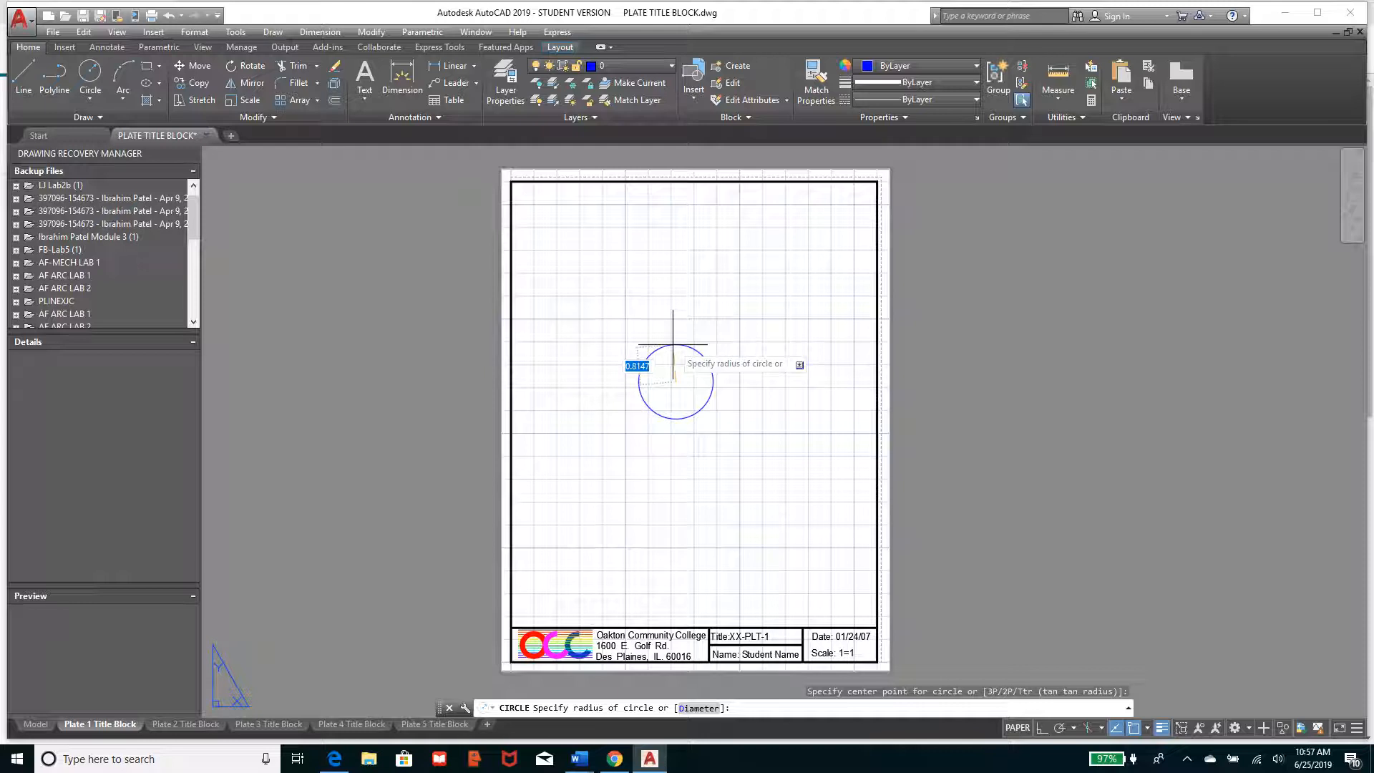
key(Escape)
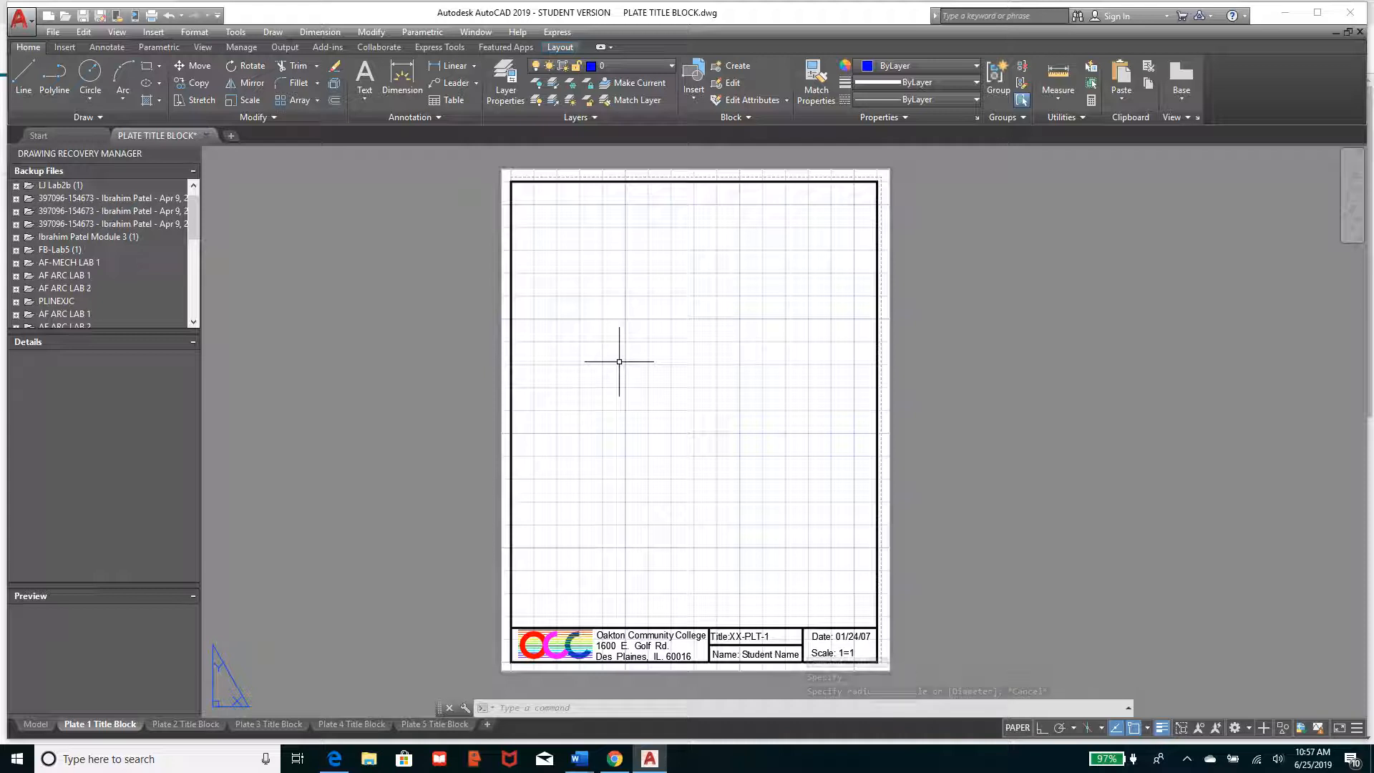
Step: Turn on grid snapping for the Plate 1 Title Block layout with the SNAP command
text(sna)
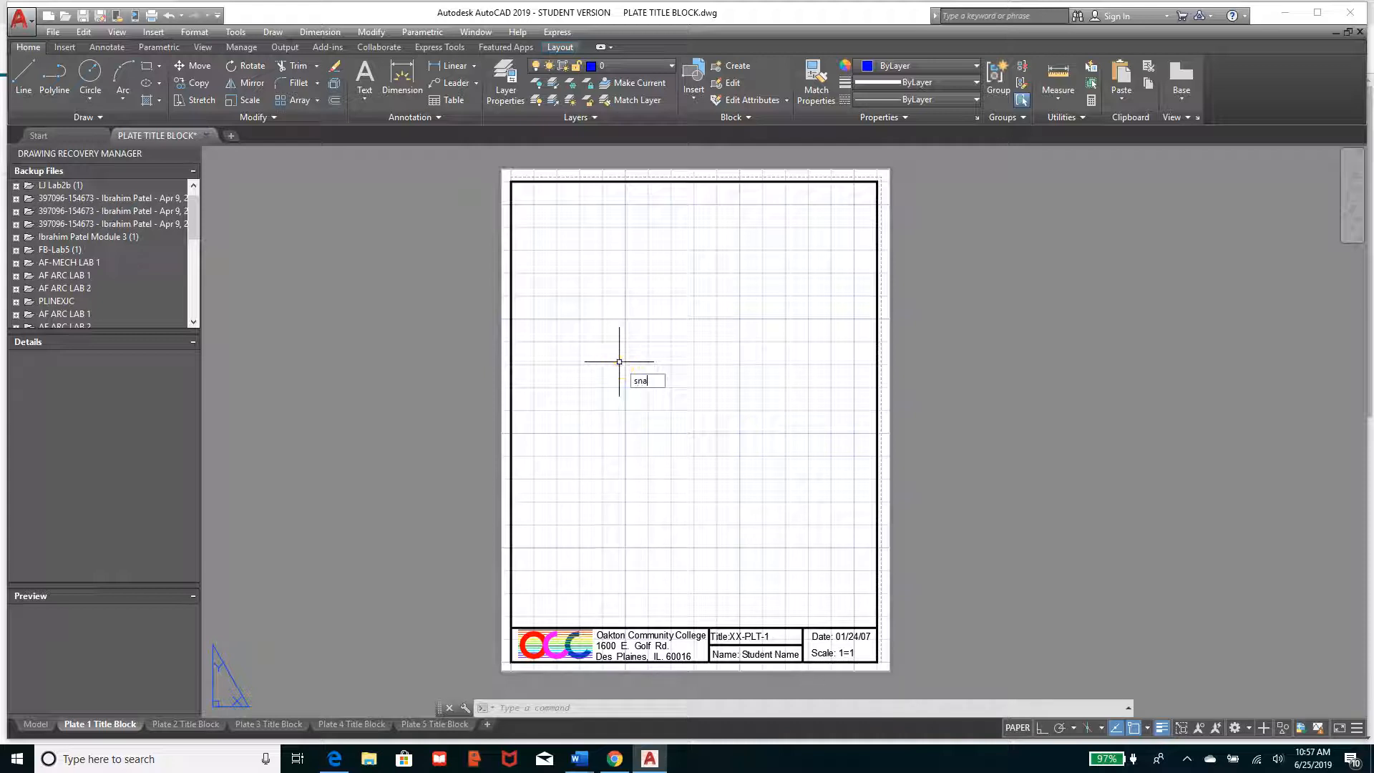
key(Return)
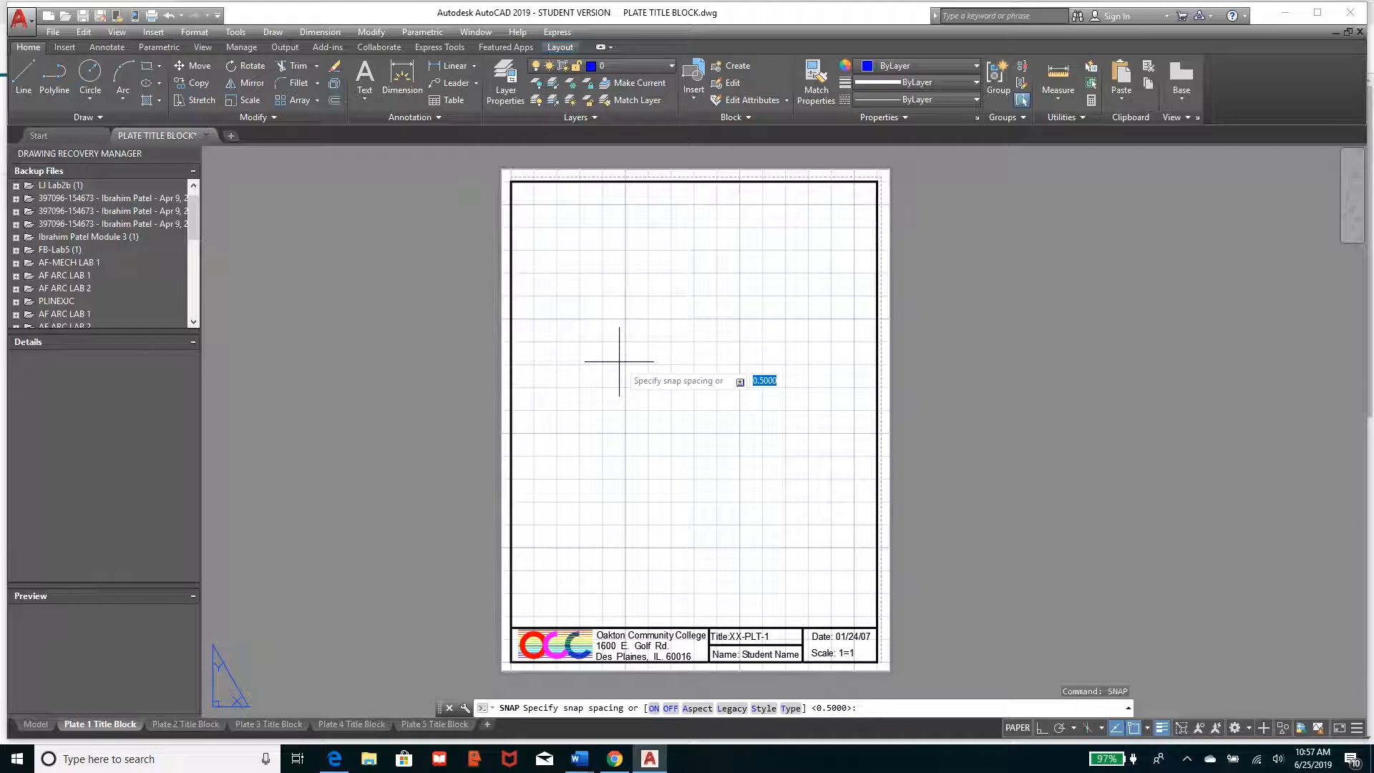
key(Down)
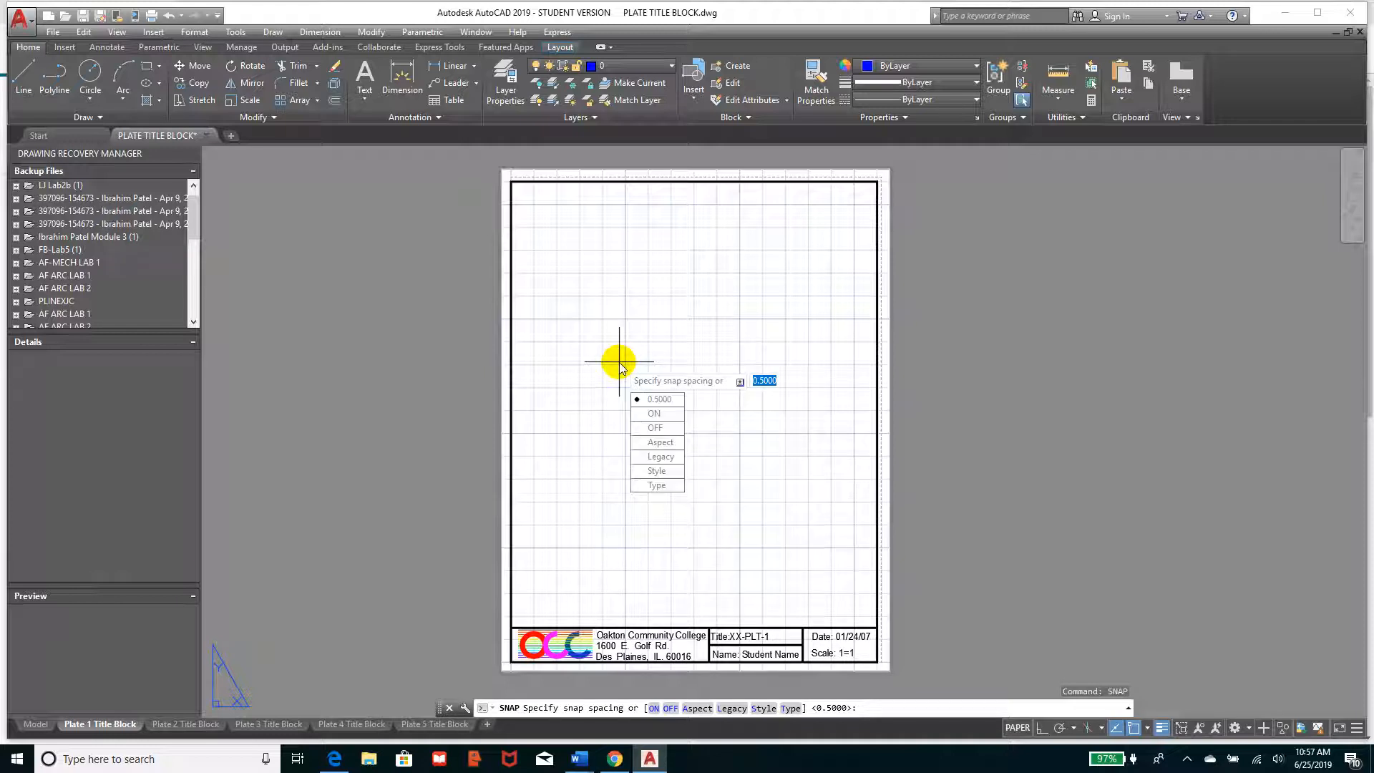
click(652, 427)
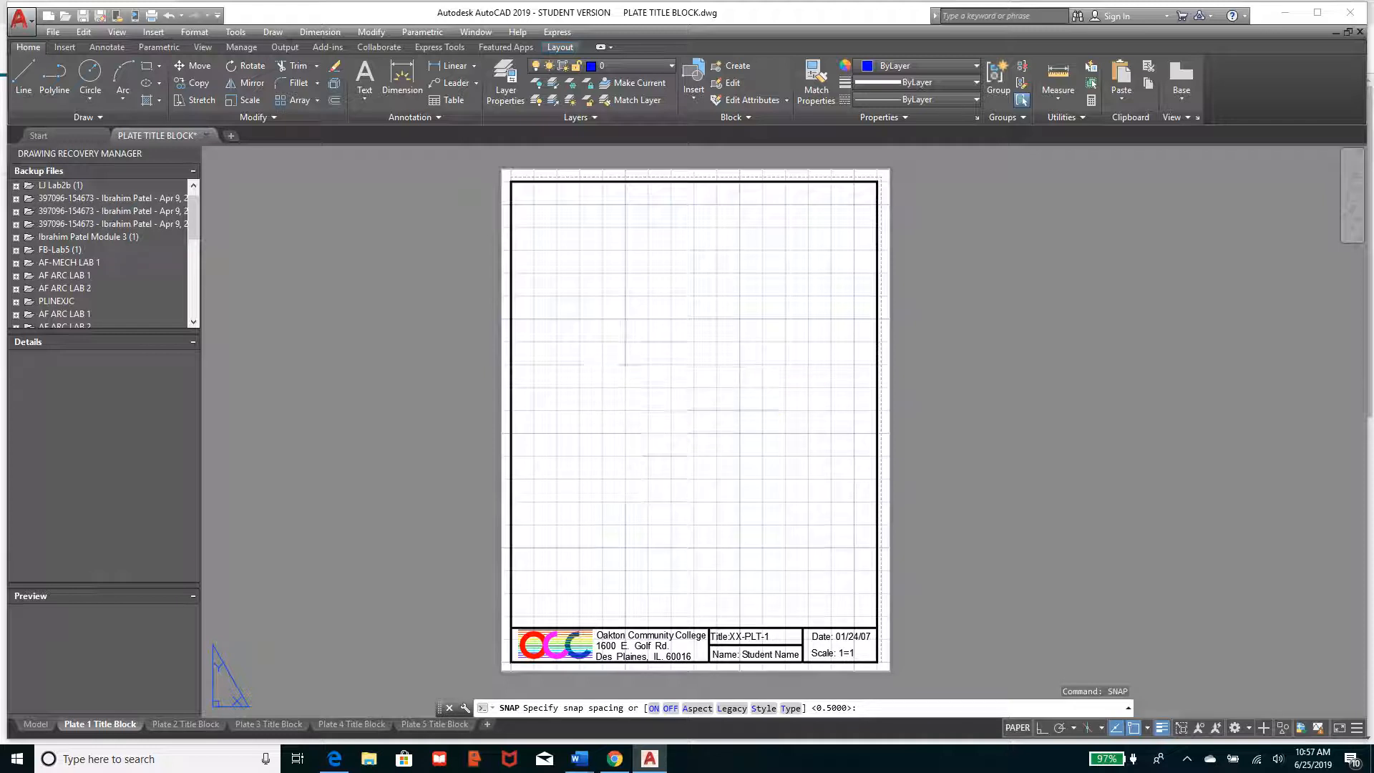
Step: Draw a circle of radius 0.5 centred on the grid intersection just above the middle of the plate
click(89, 74)
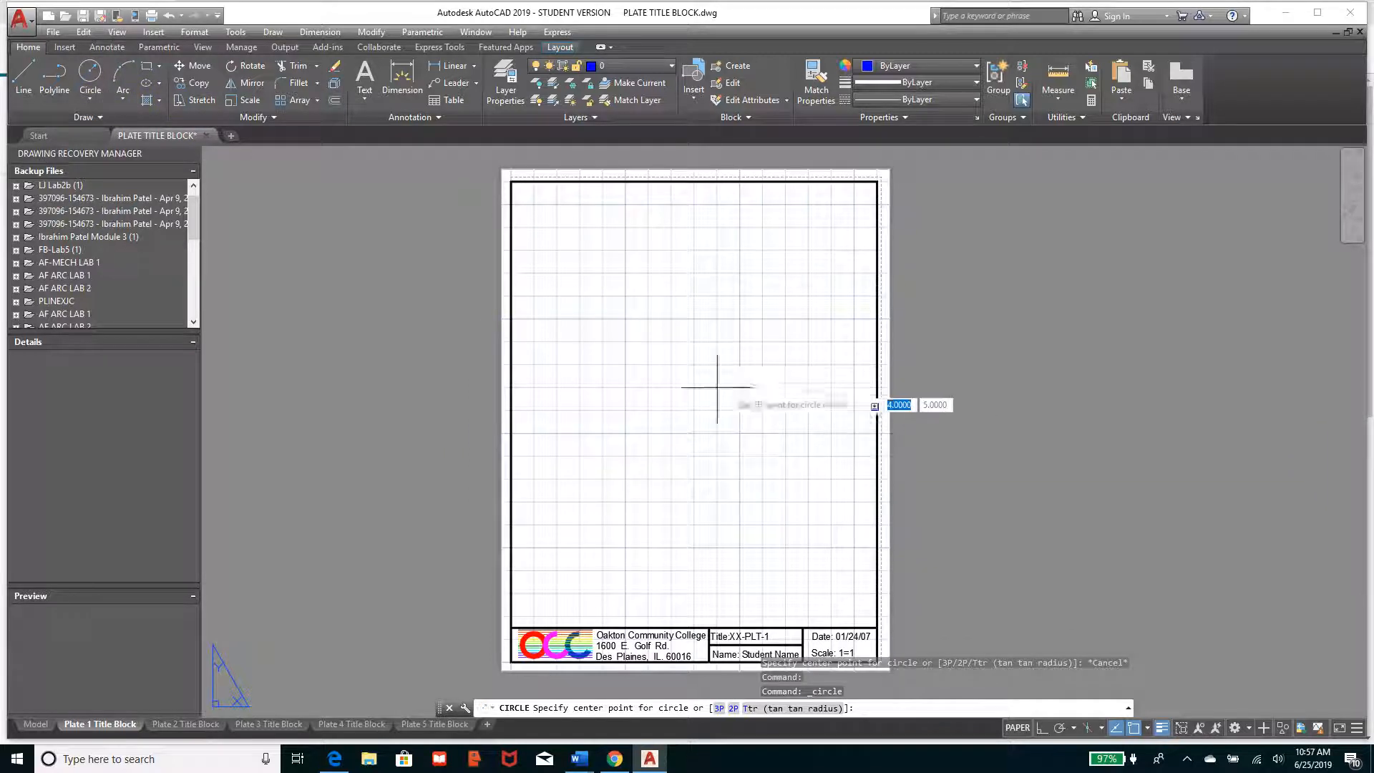
click(695, 364)
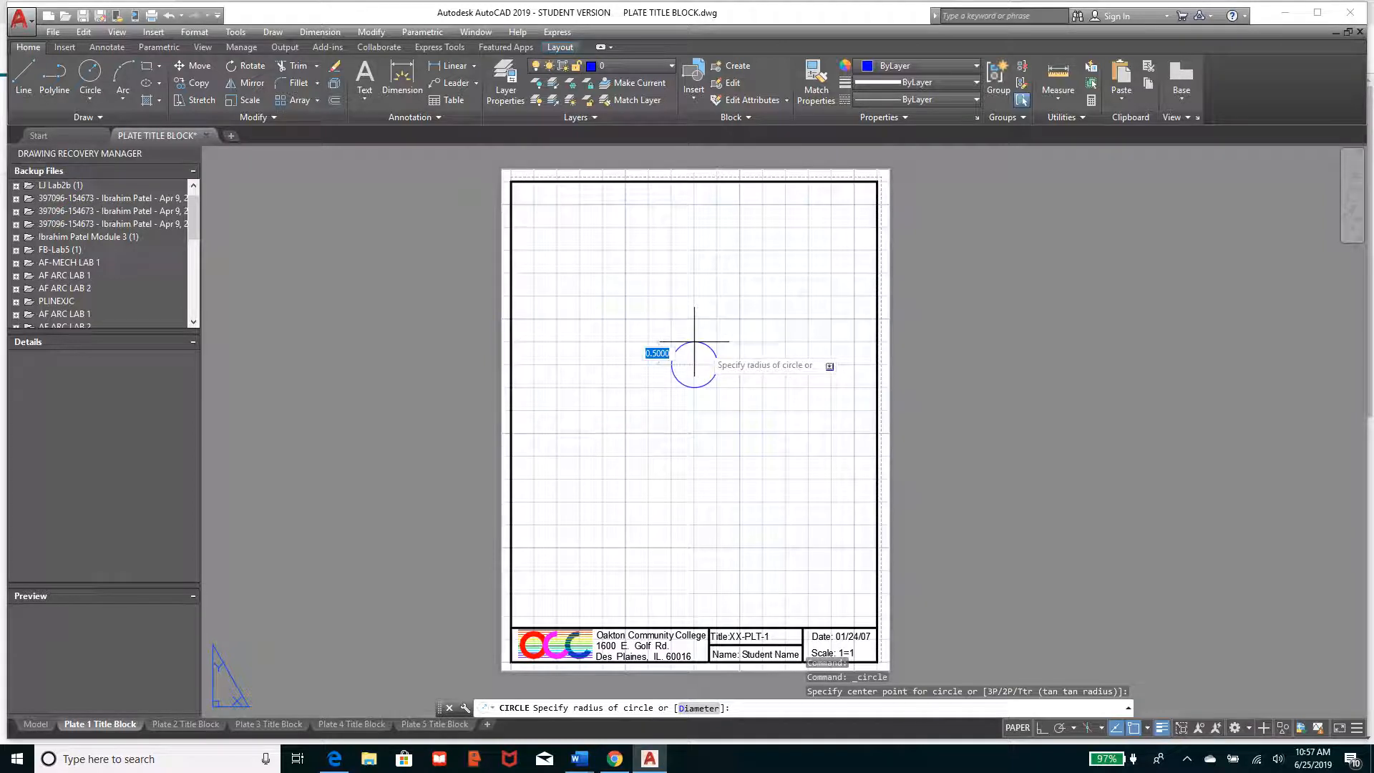
click(695, 342)
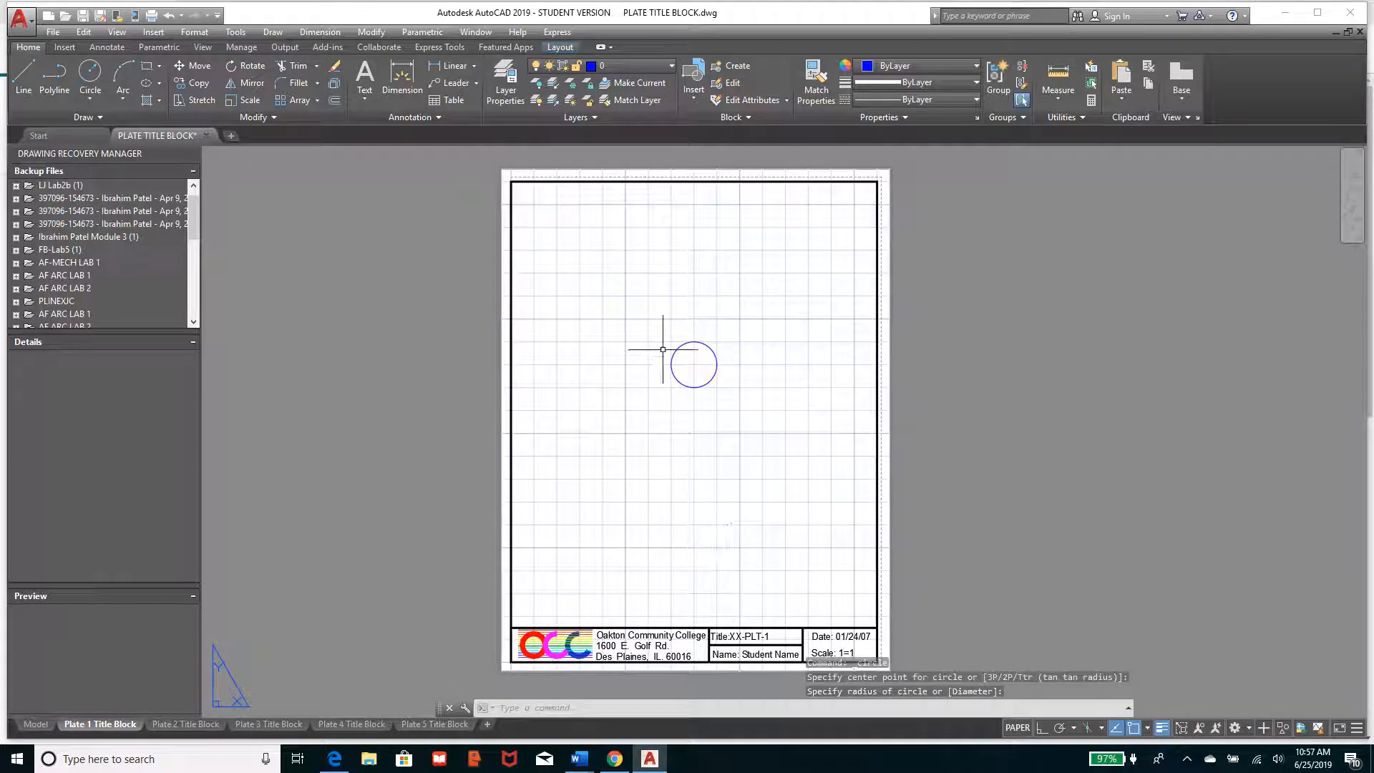
Step: Turn off the lineweight display so the new circle is shown with a thin outline
scroll(666, 357, up, 4)
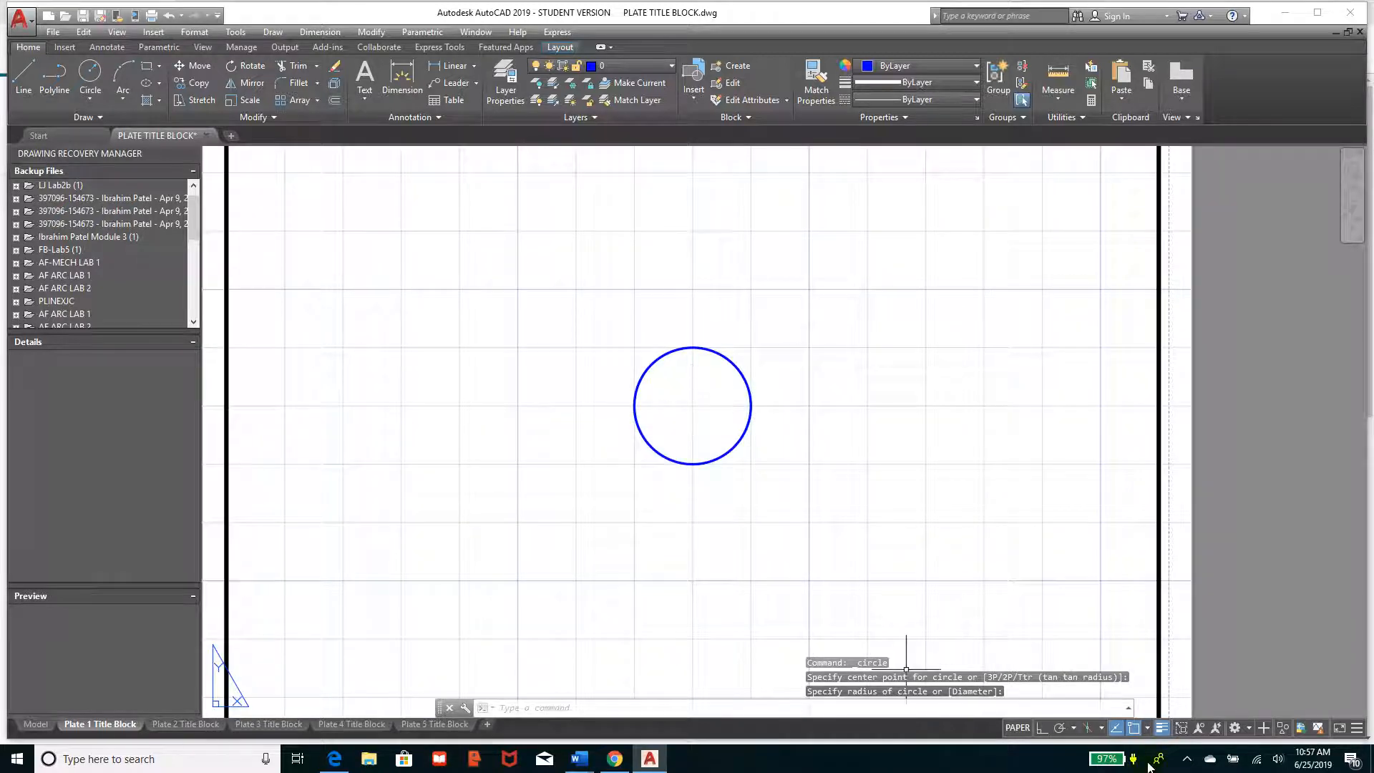
scroll(580, 361, up, 2)
scroll(783, 460, up, 2)
scroll(859, 558, down, 2)
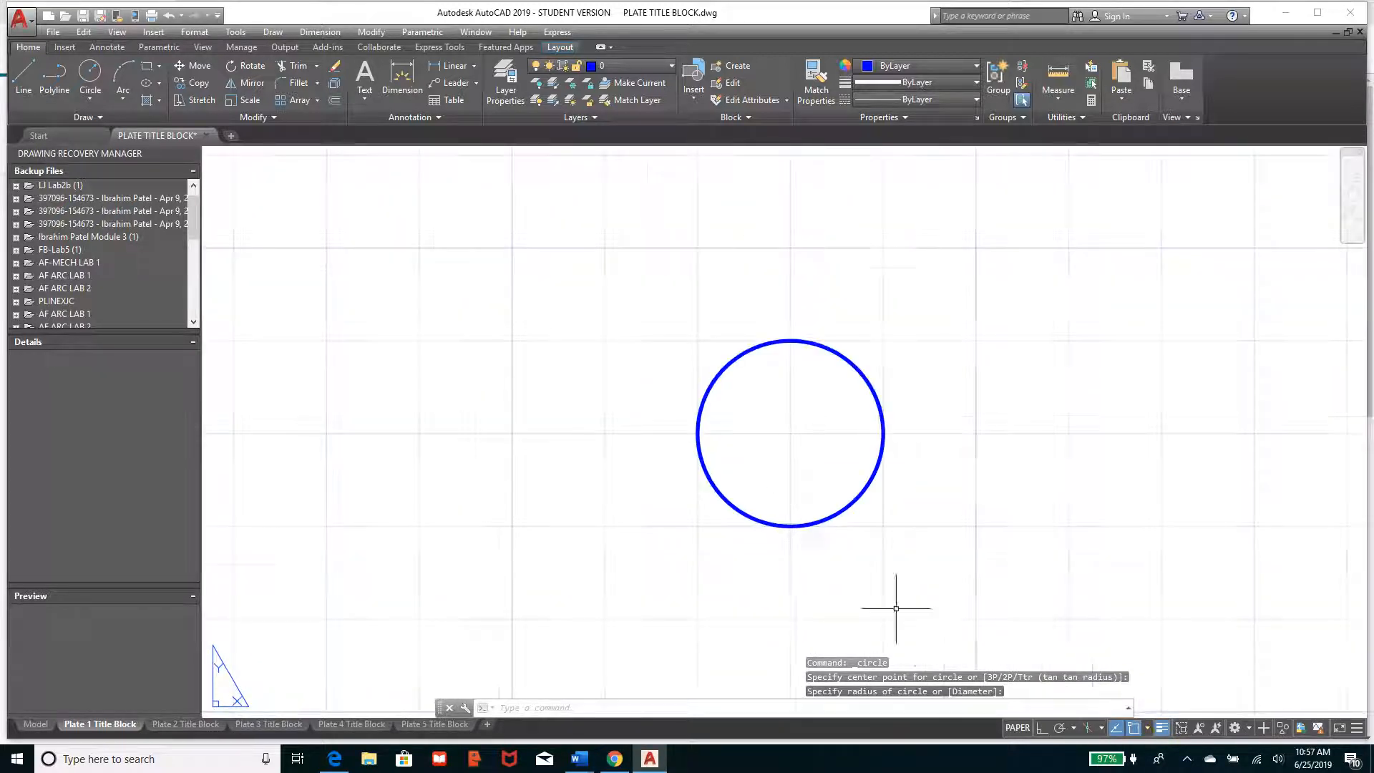
click(1161, 734)
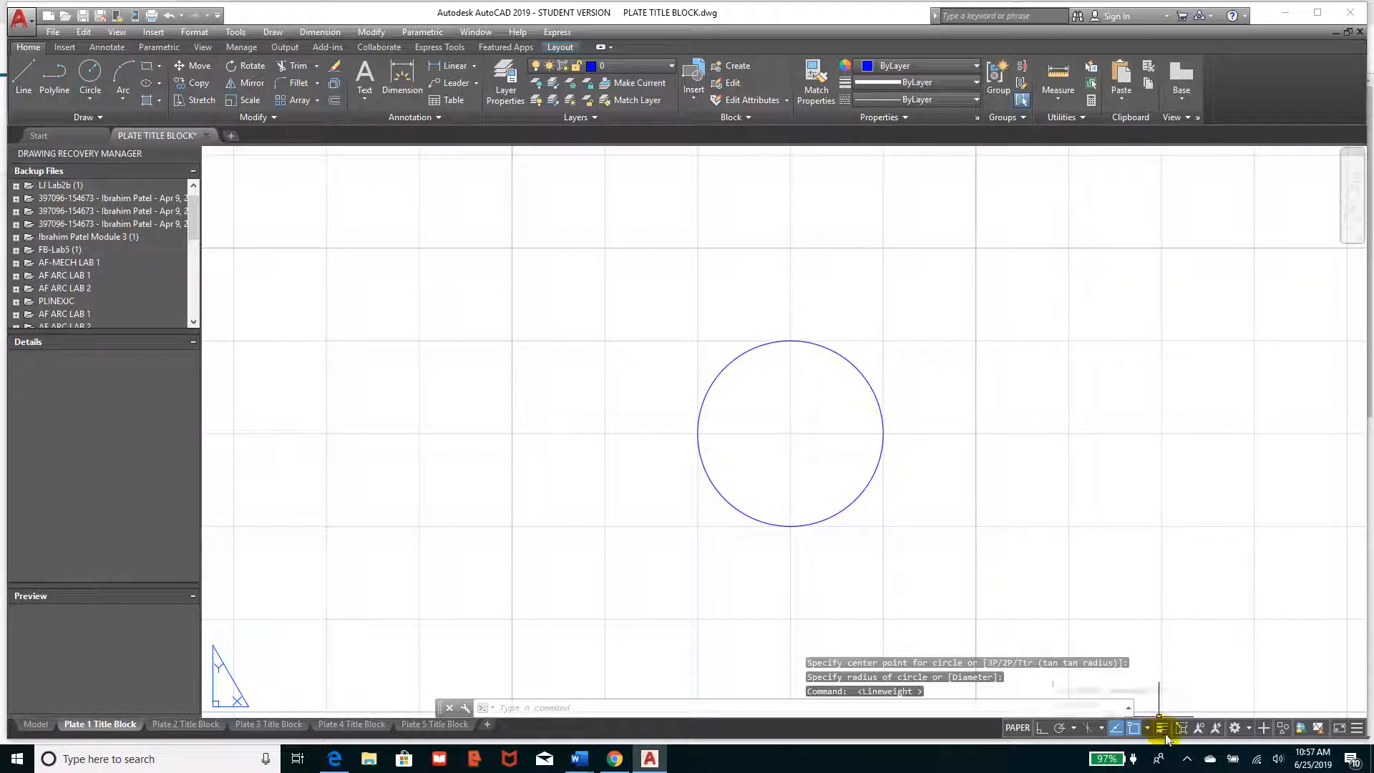
Step: Turn the lineweight display back on for the Plate 1 Title Block layout
click(1161, 728)
scroll(912, 422, down, 4)
middle_drag(966, 482, 872, 481)
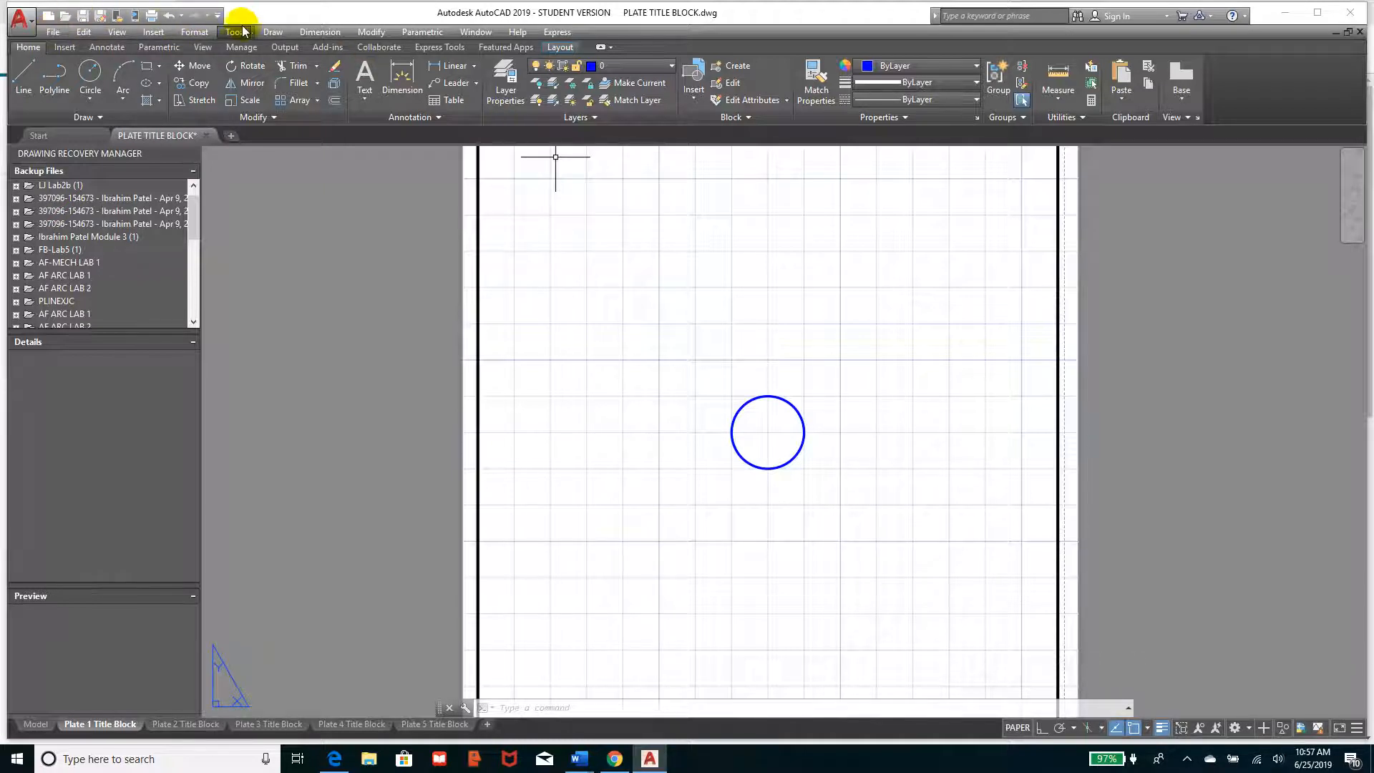
Step: Hide the menu bar and show it again
click(218, 15)
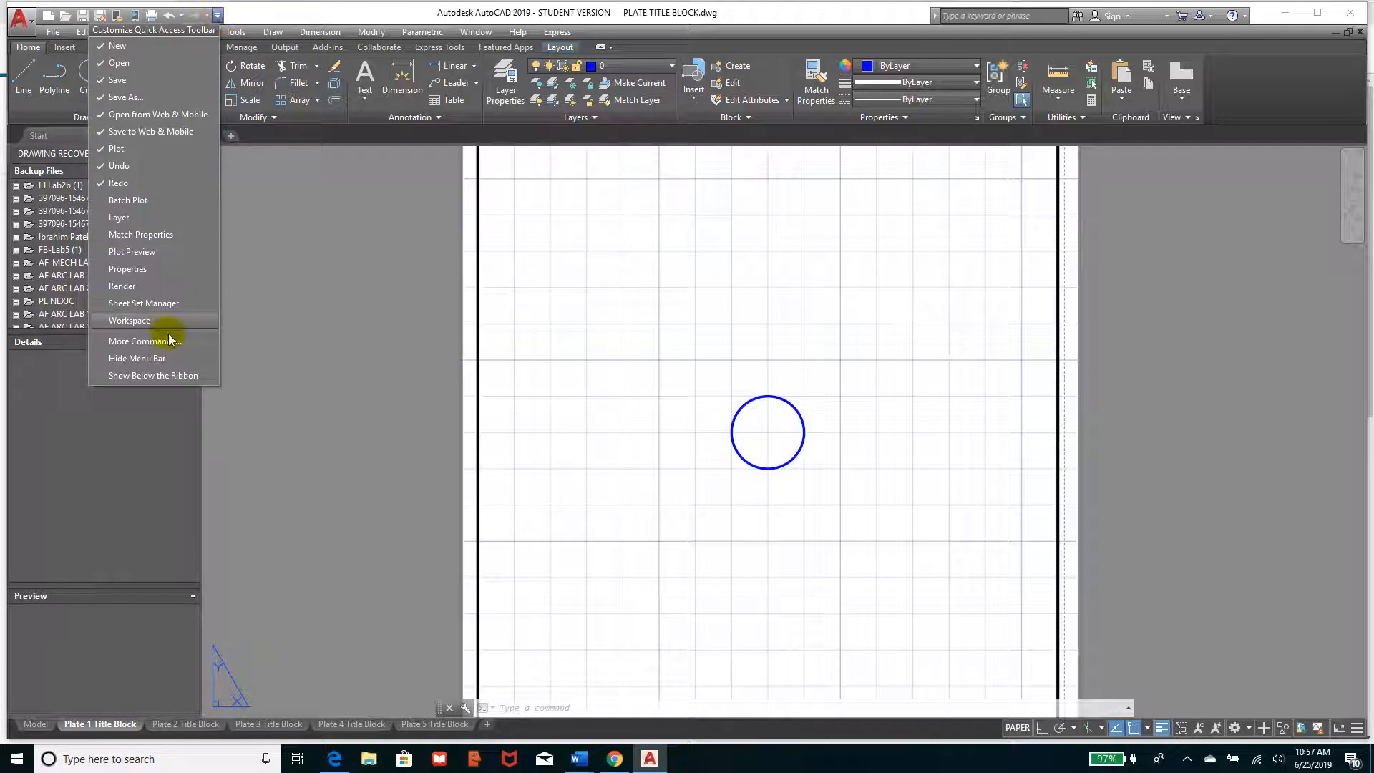
click(153, 360)
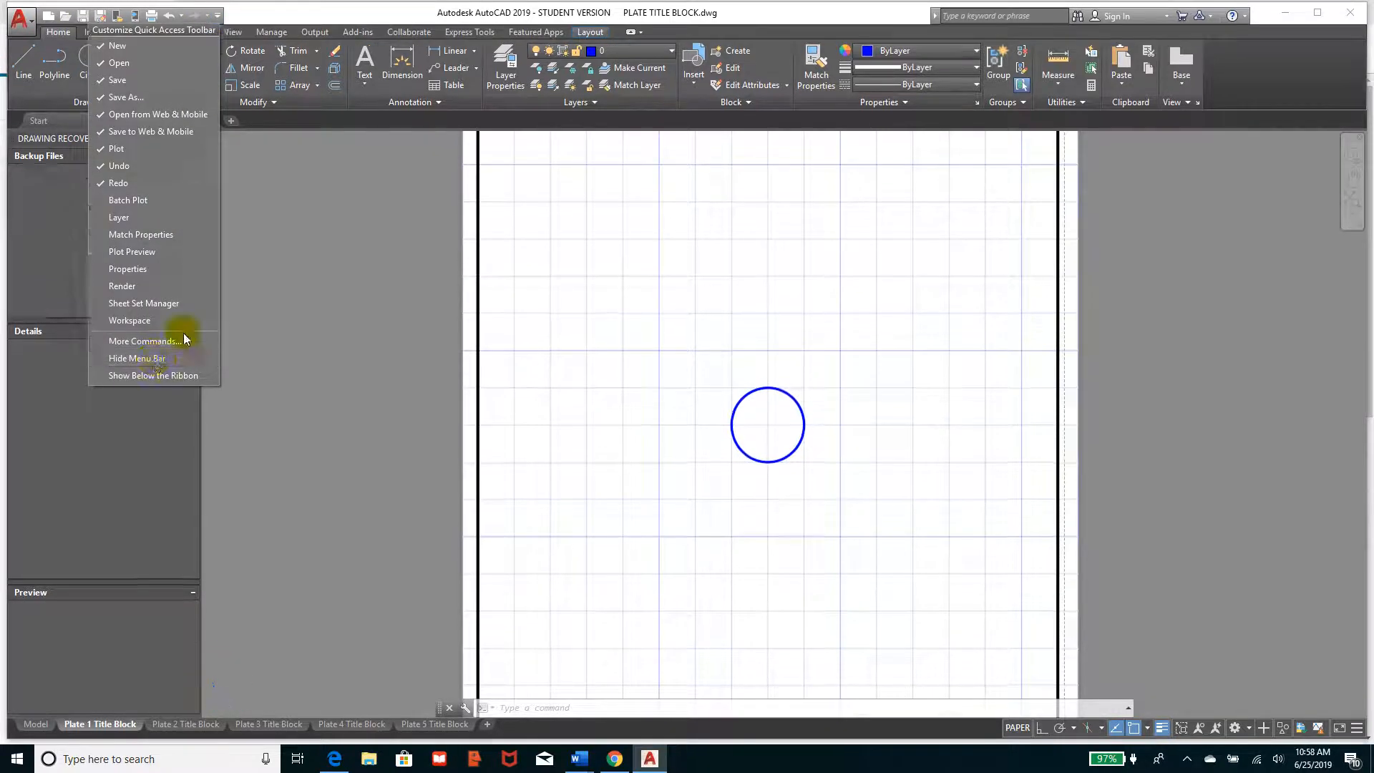
click(218, 15)
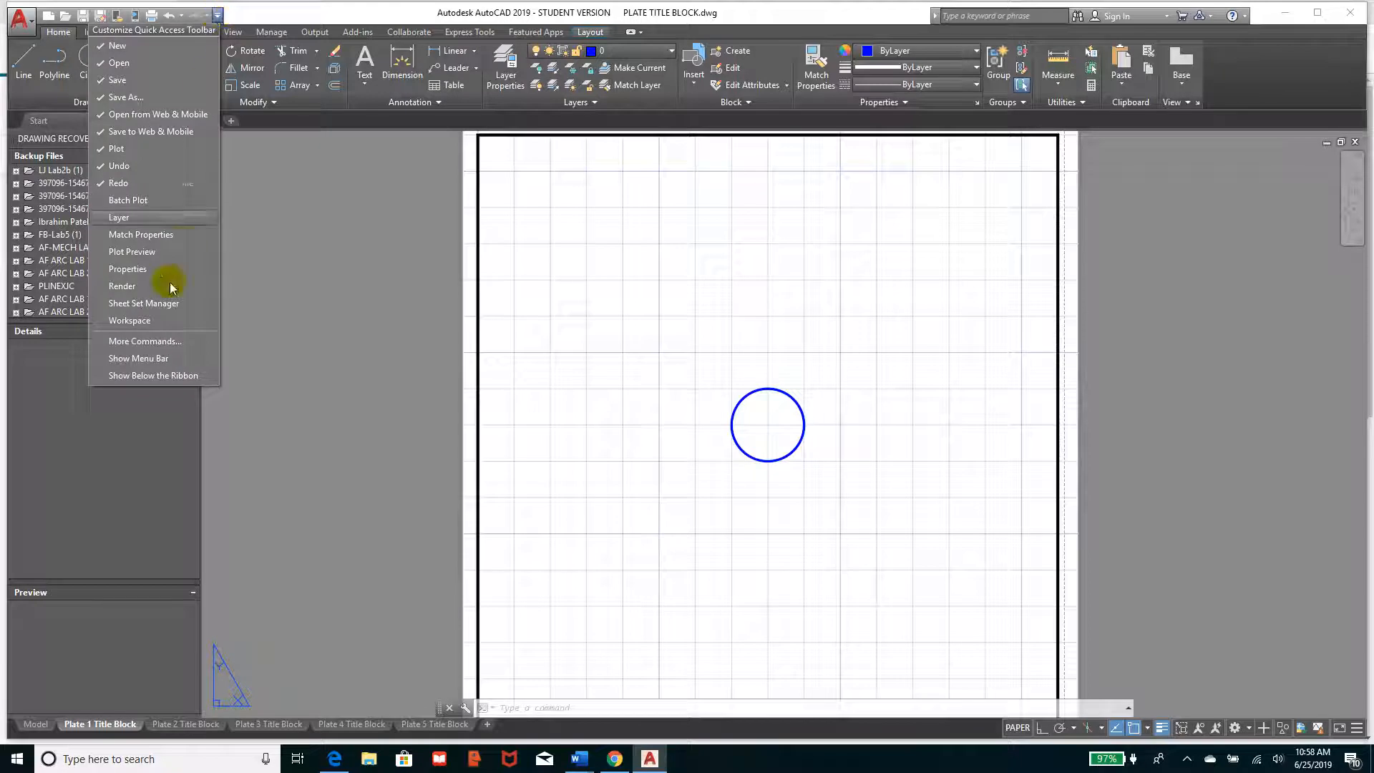
click(155, 360)
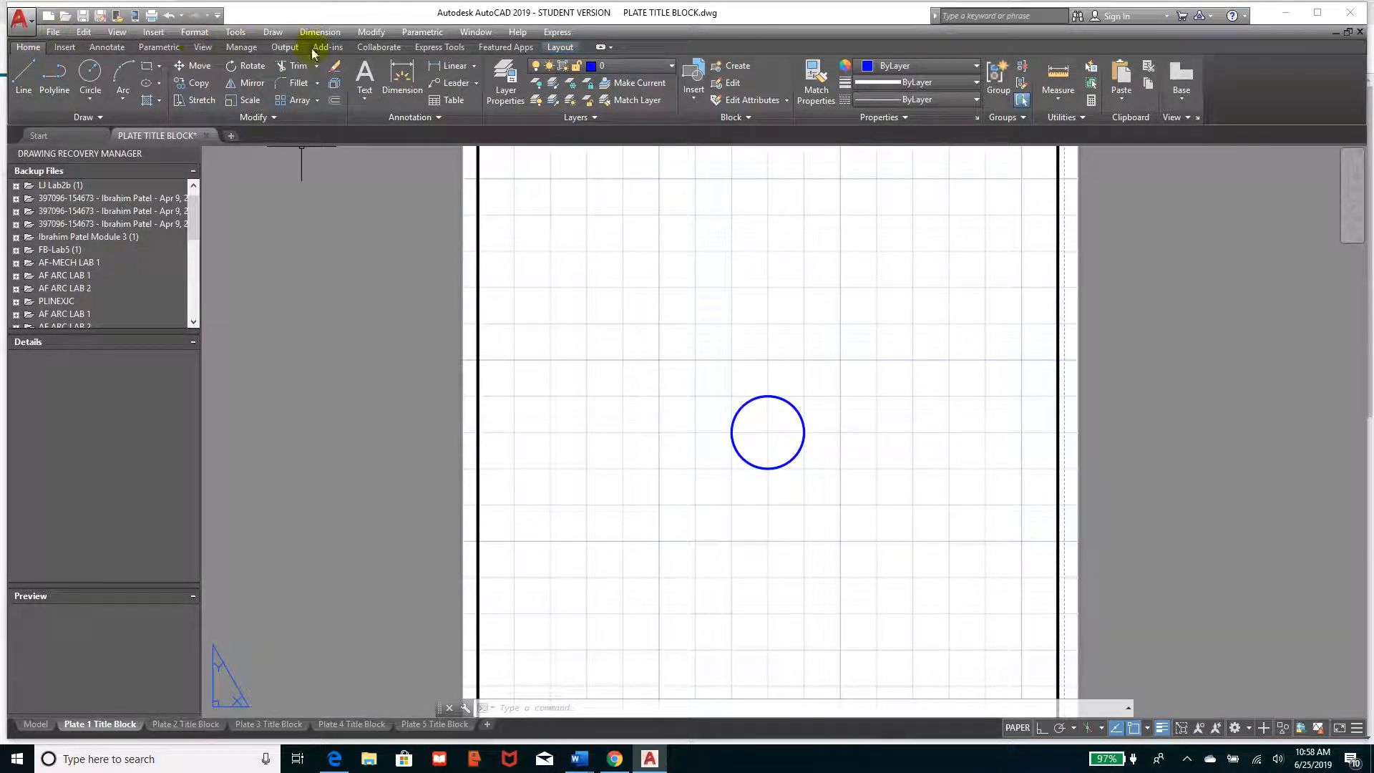
click(52, 33)
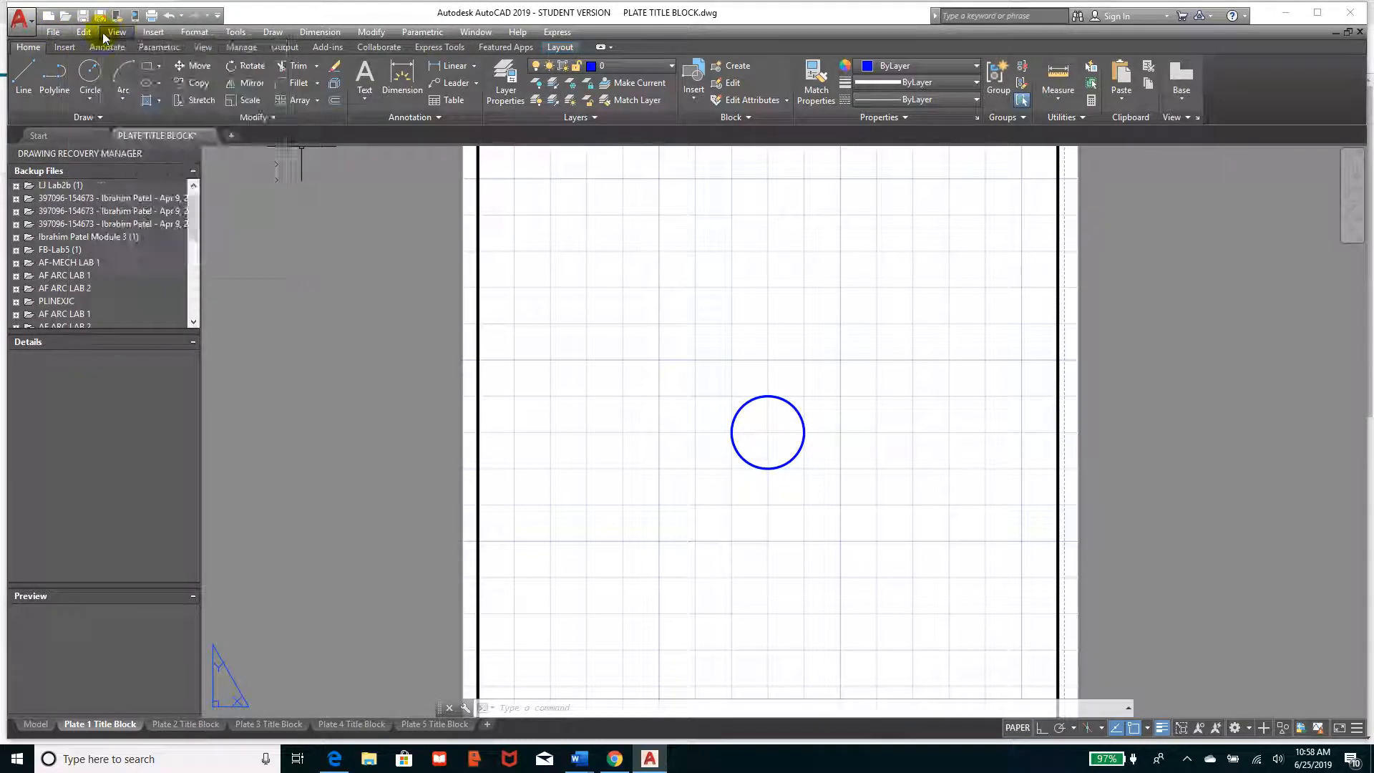
mouse_move(151, 34)
mouse_move(194, 32)
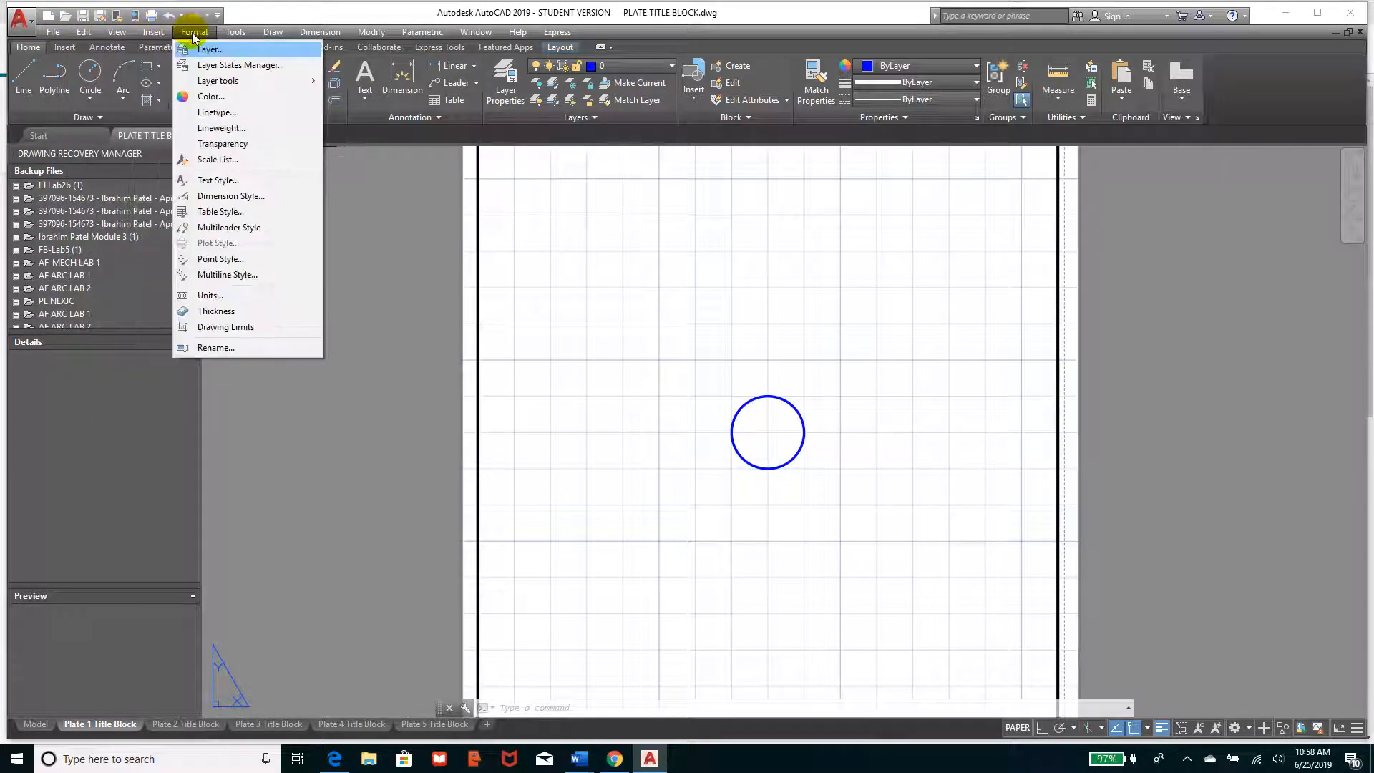
click(620, 346)
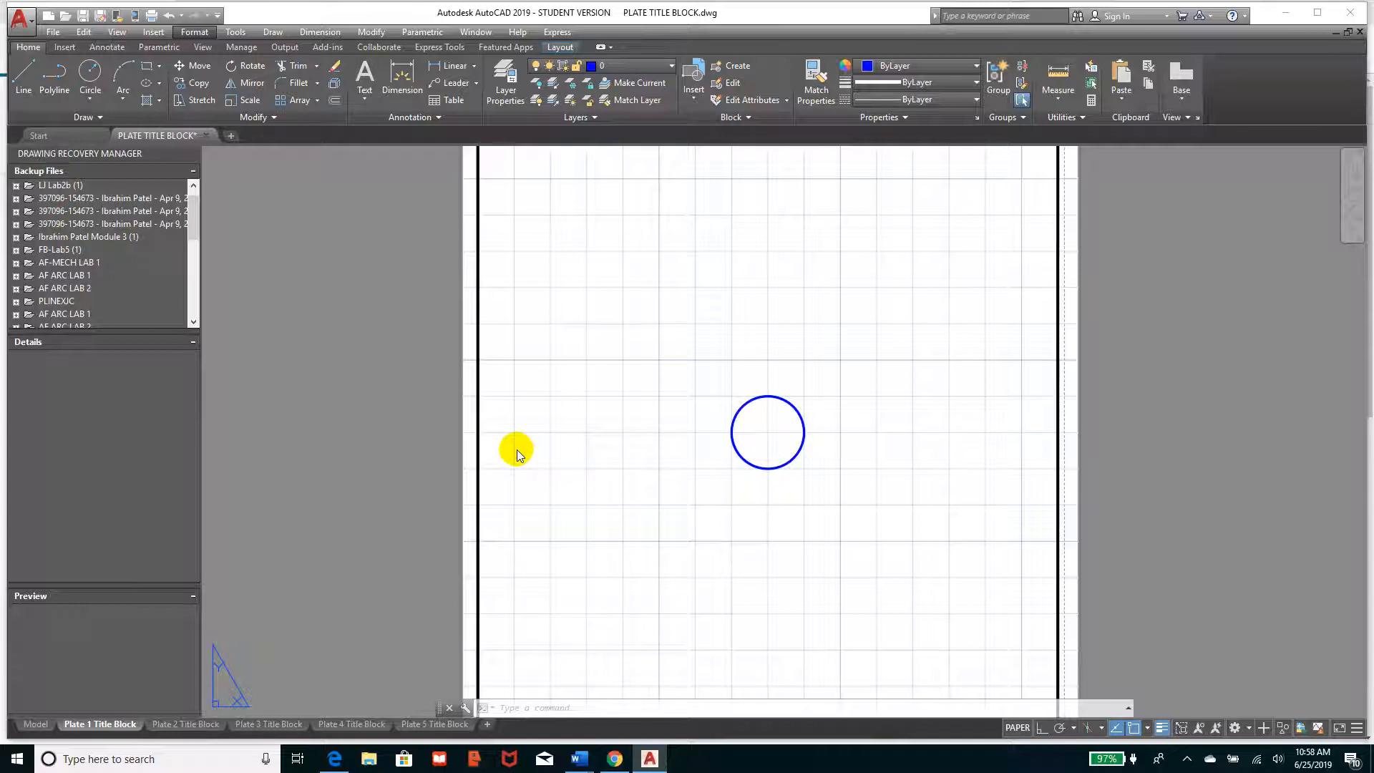
Step: Draw a larger circle of radius 1 concentric with the existing circle, snapping to its center
click(90, 72)
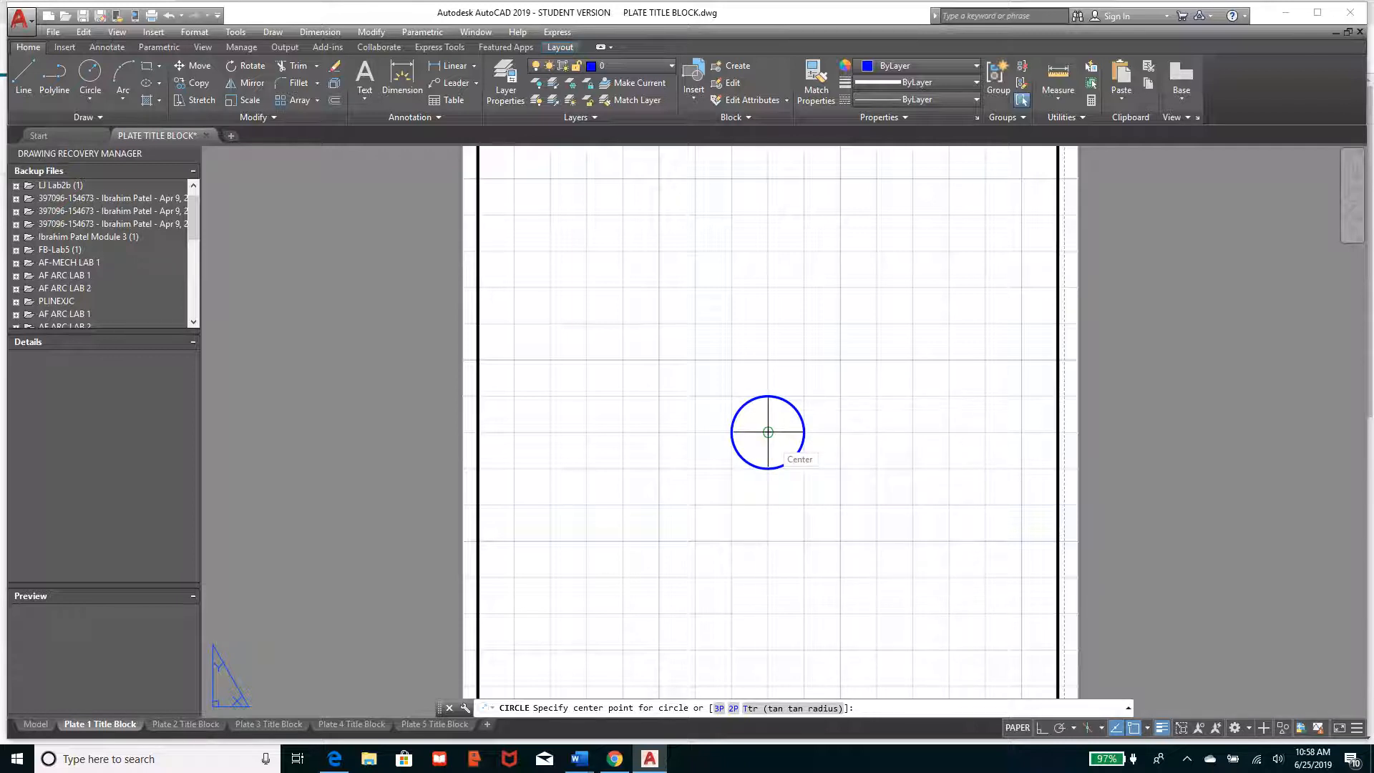
click(768, 433)
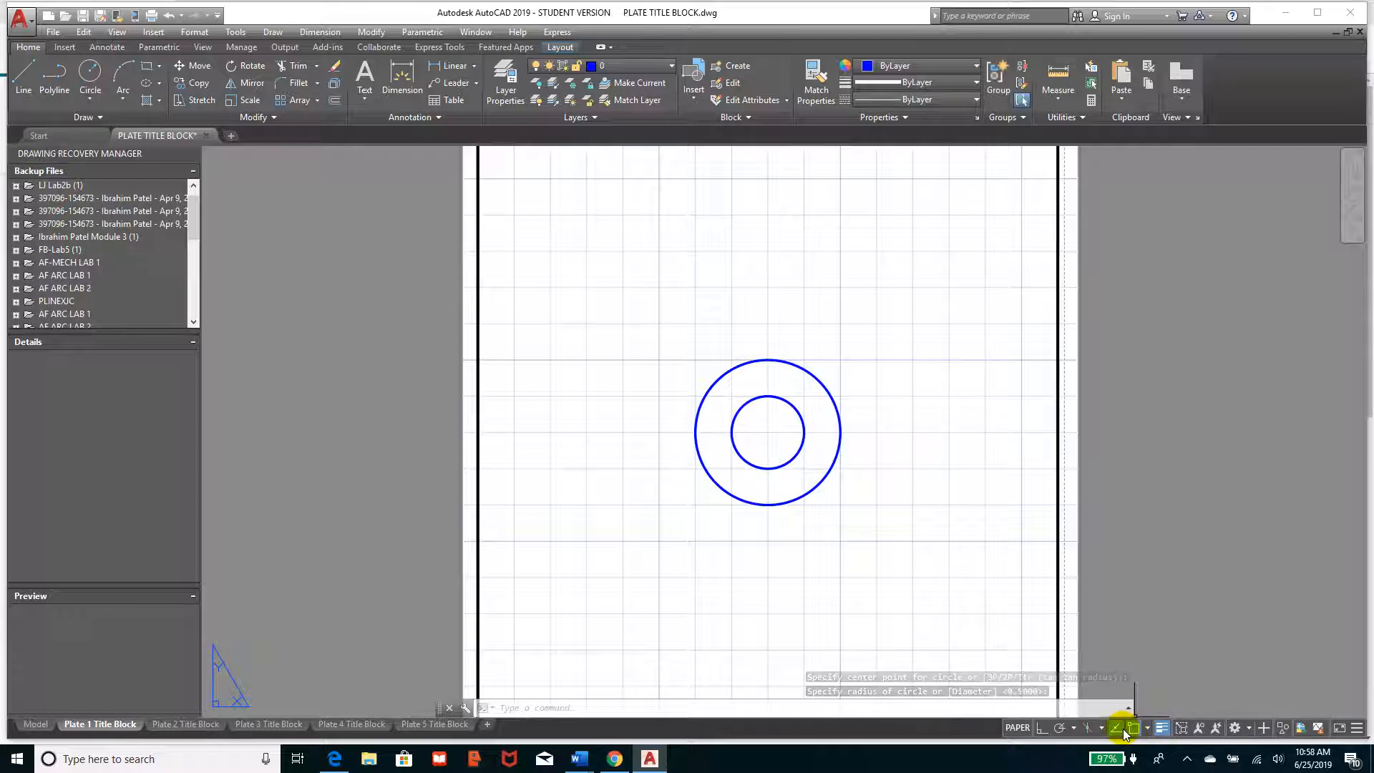
Step: Check which running object snap modes are enabled and turn 2D object snap off
click(1148, 729)
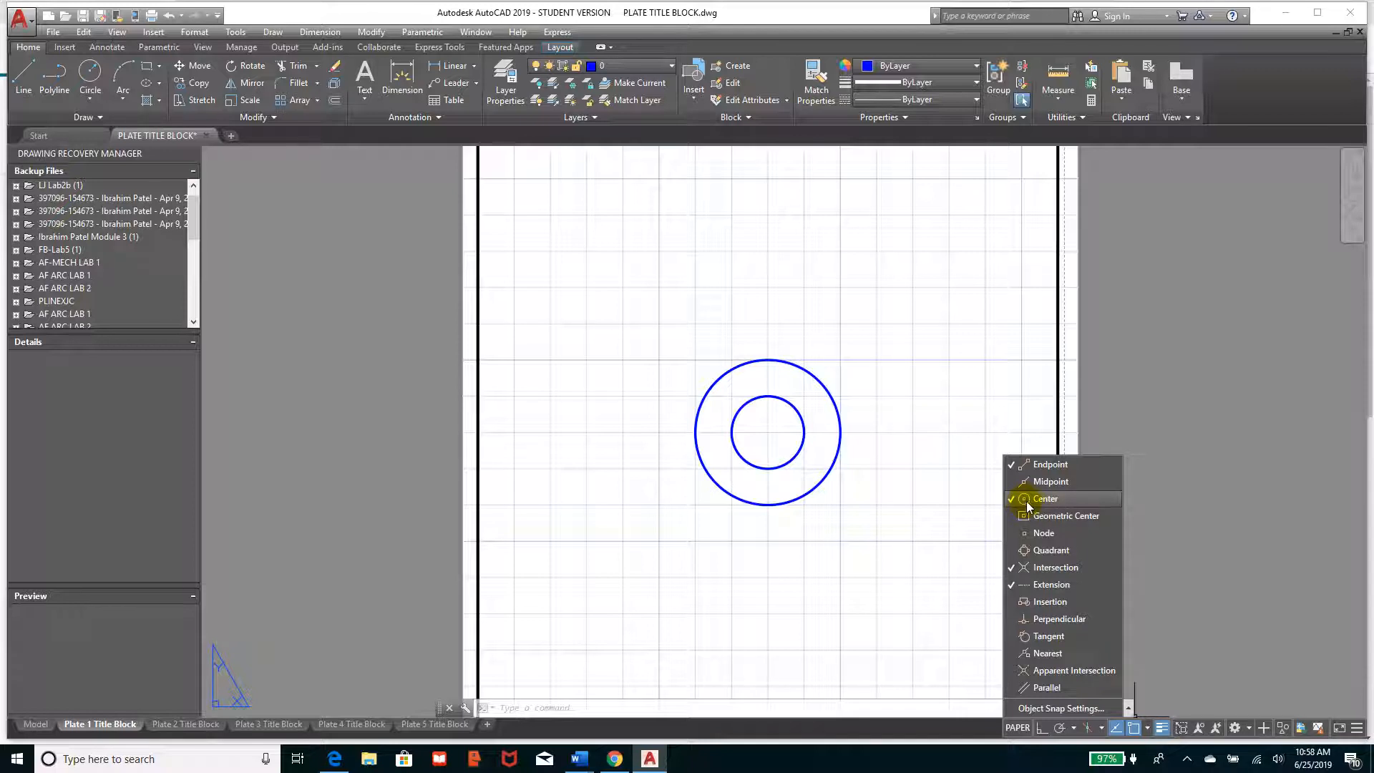
click(1135, 730)
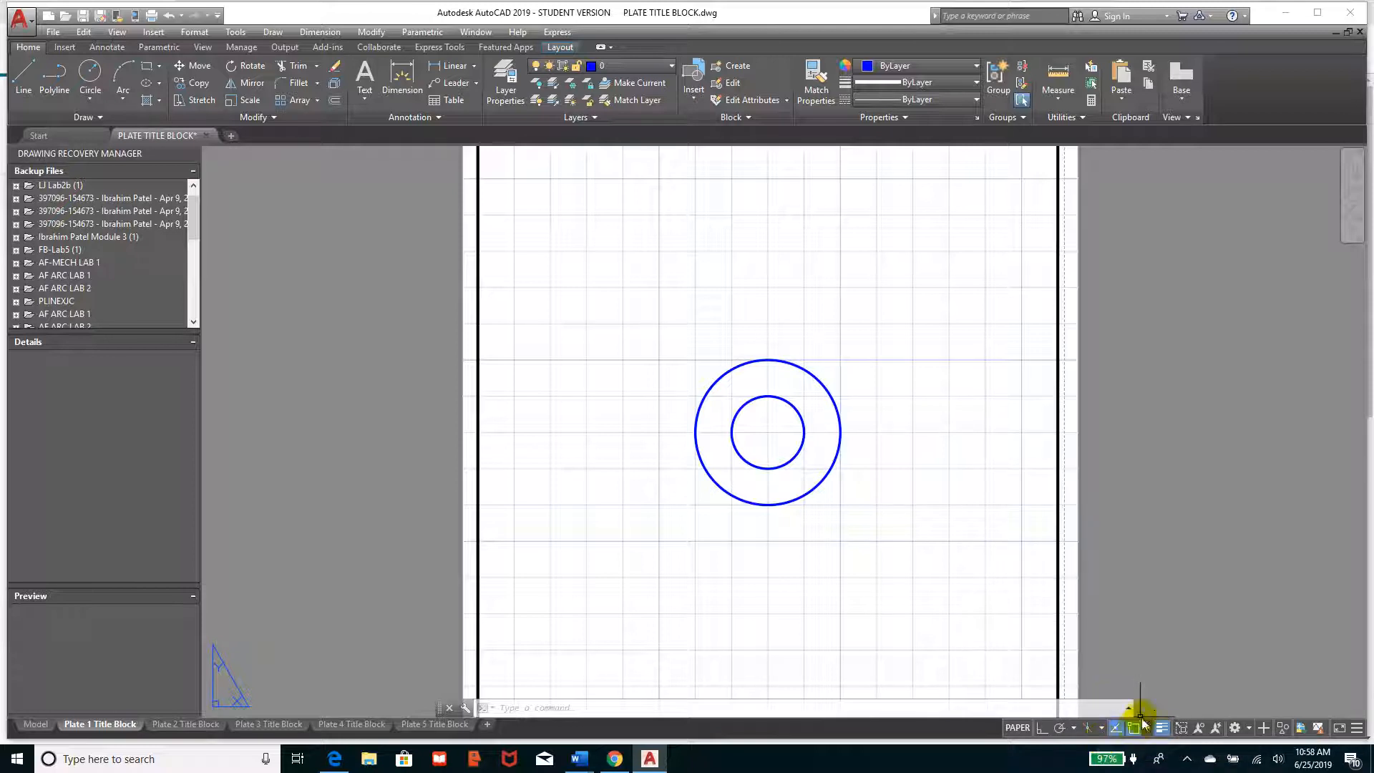
click(1134, 730)
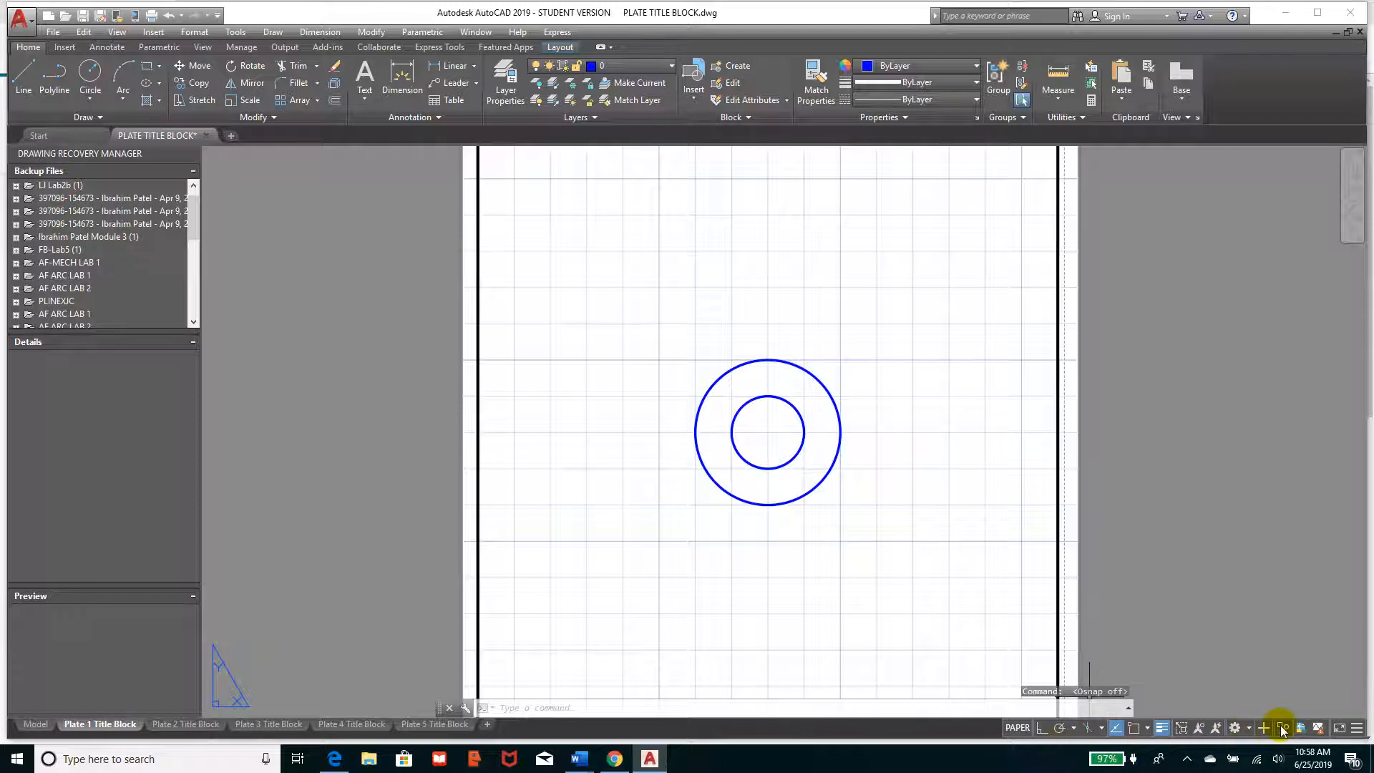
click(1358, 730)
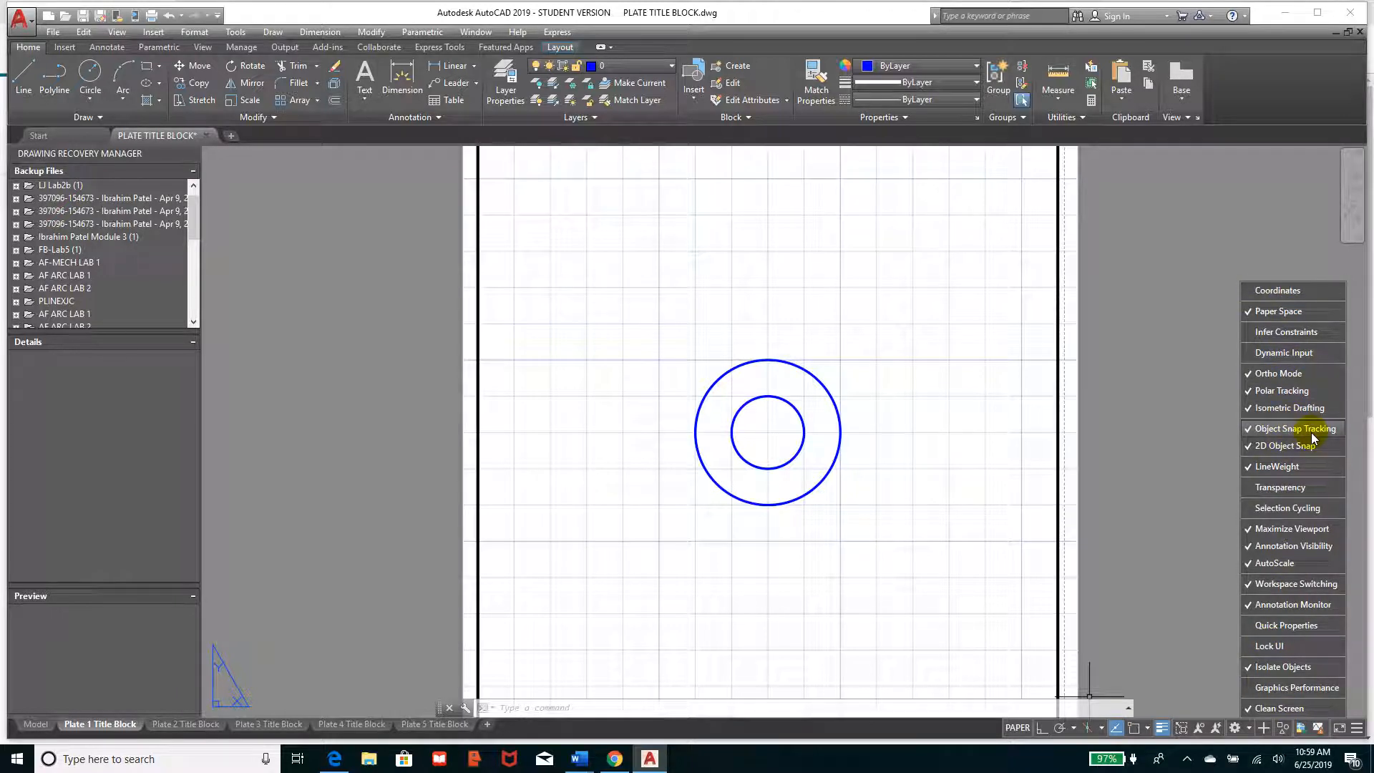
click(966, 382)
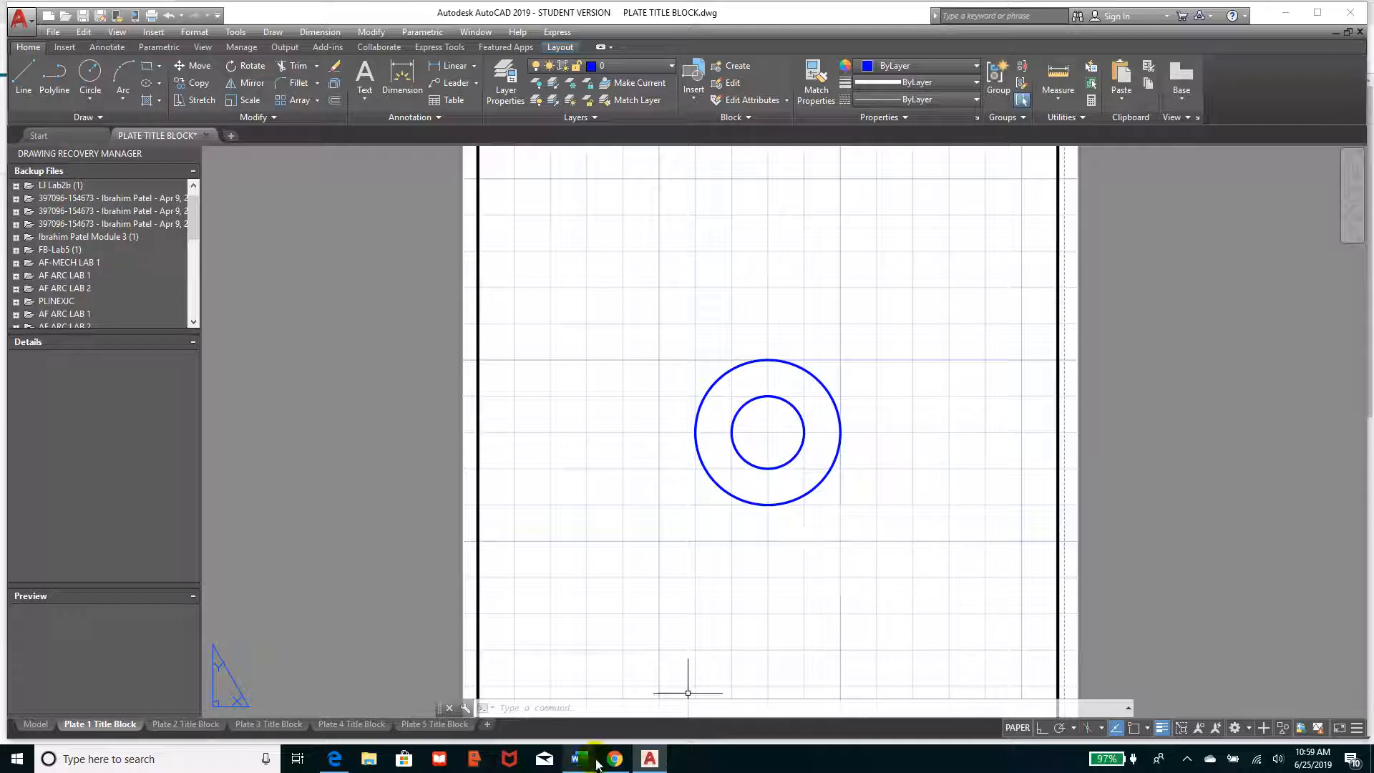
Step: Switch to Chrome and open the XX-PLT 6 reference drawing from the CAD 116 - Module 3 page
mouse_move(611, 748)
mouse_move(617, 710)
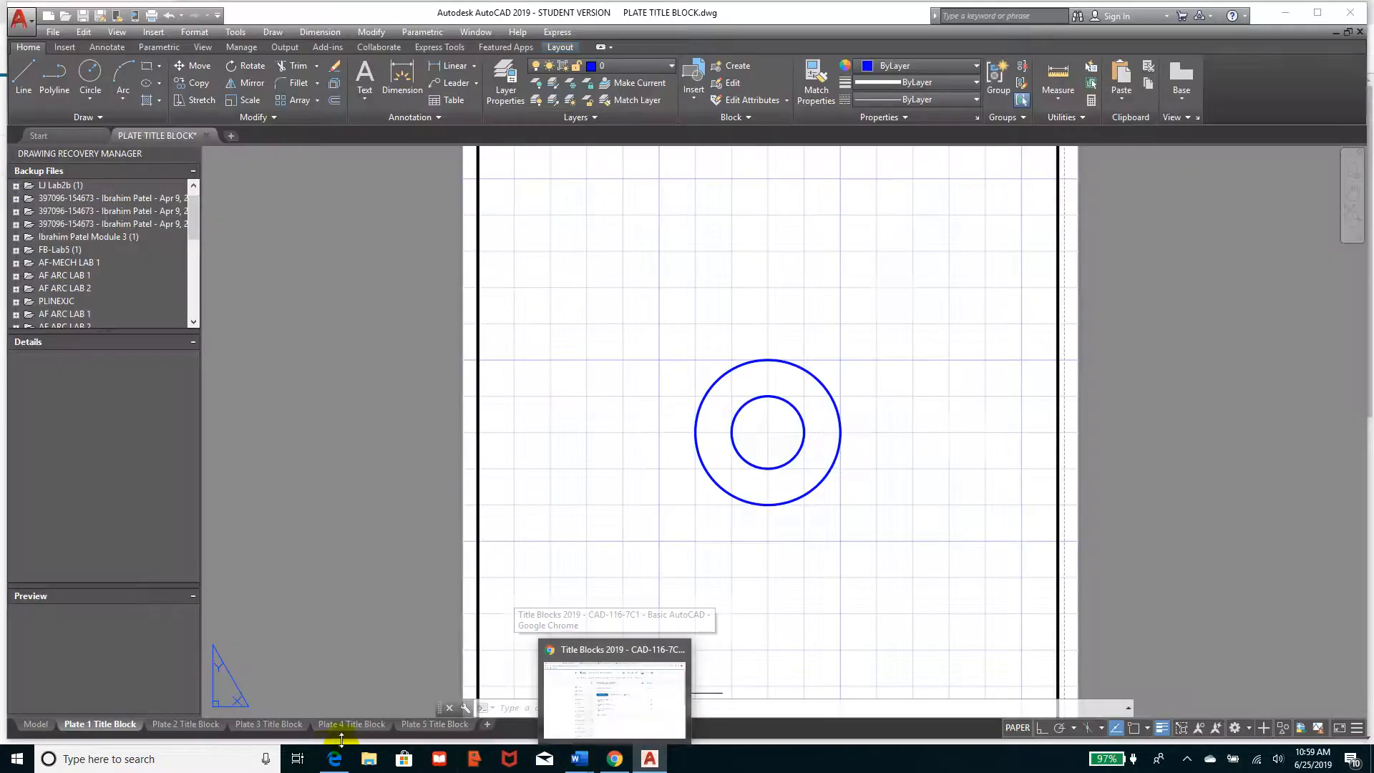
mouse_move(337, 764)
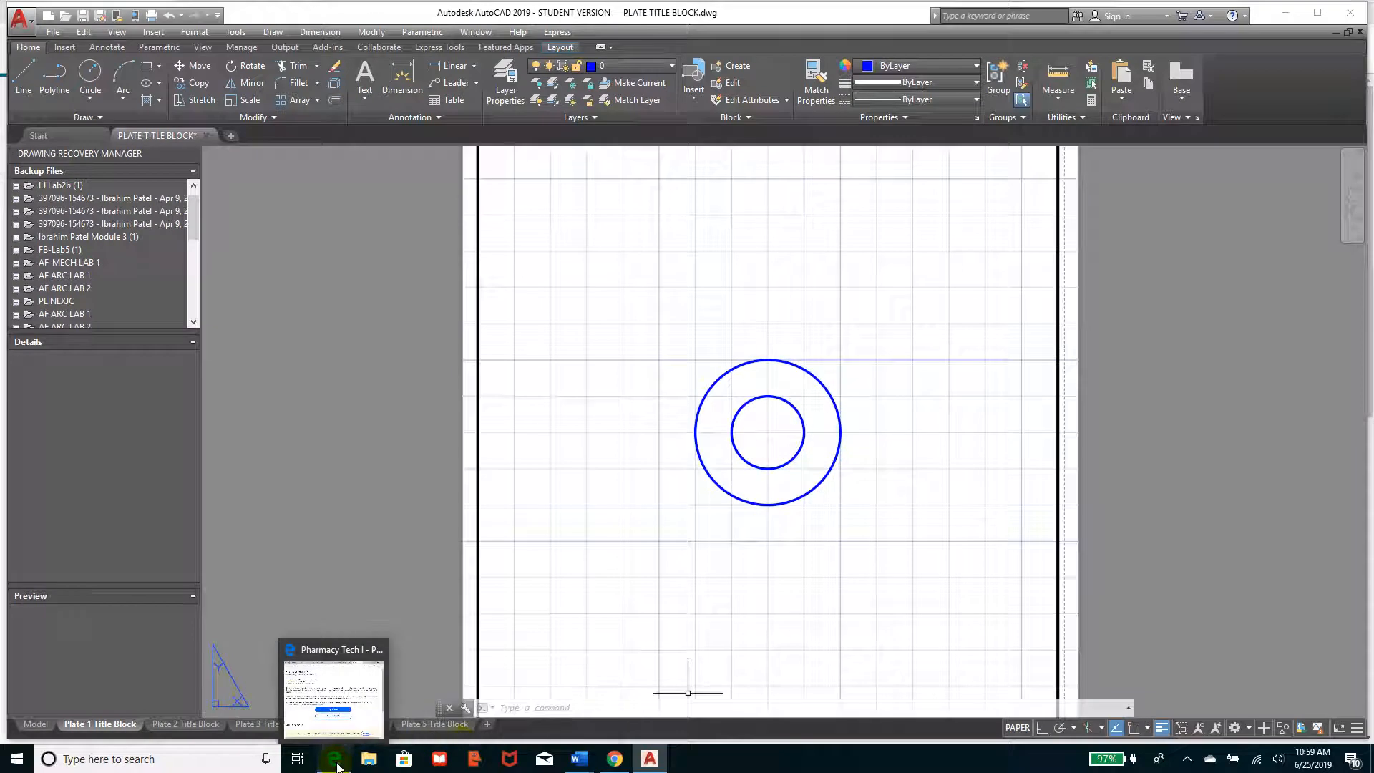
click(614, 718)
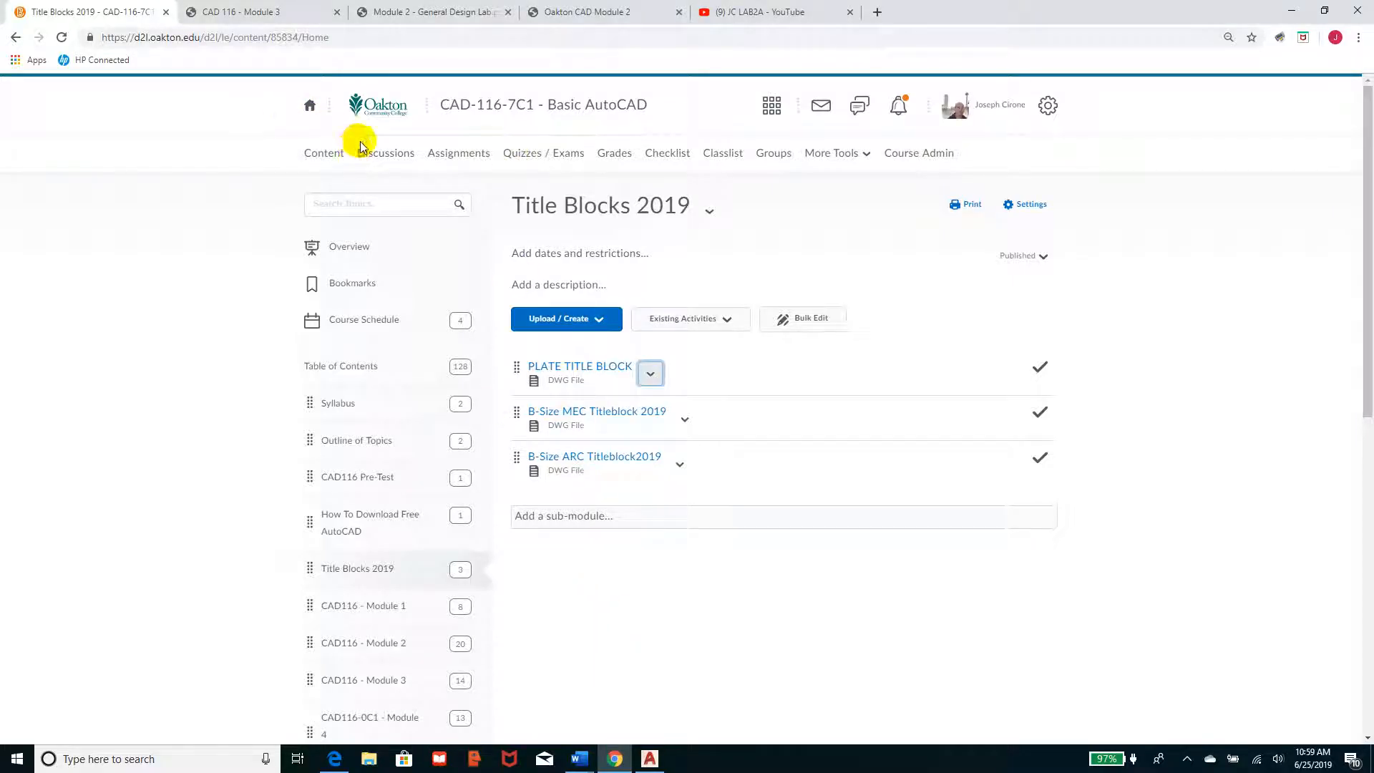
click(392, 12)
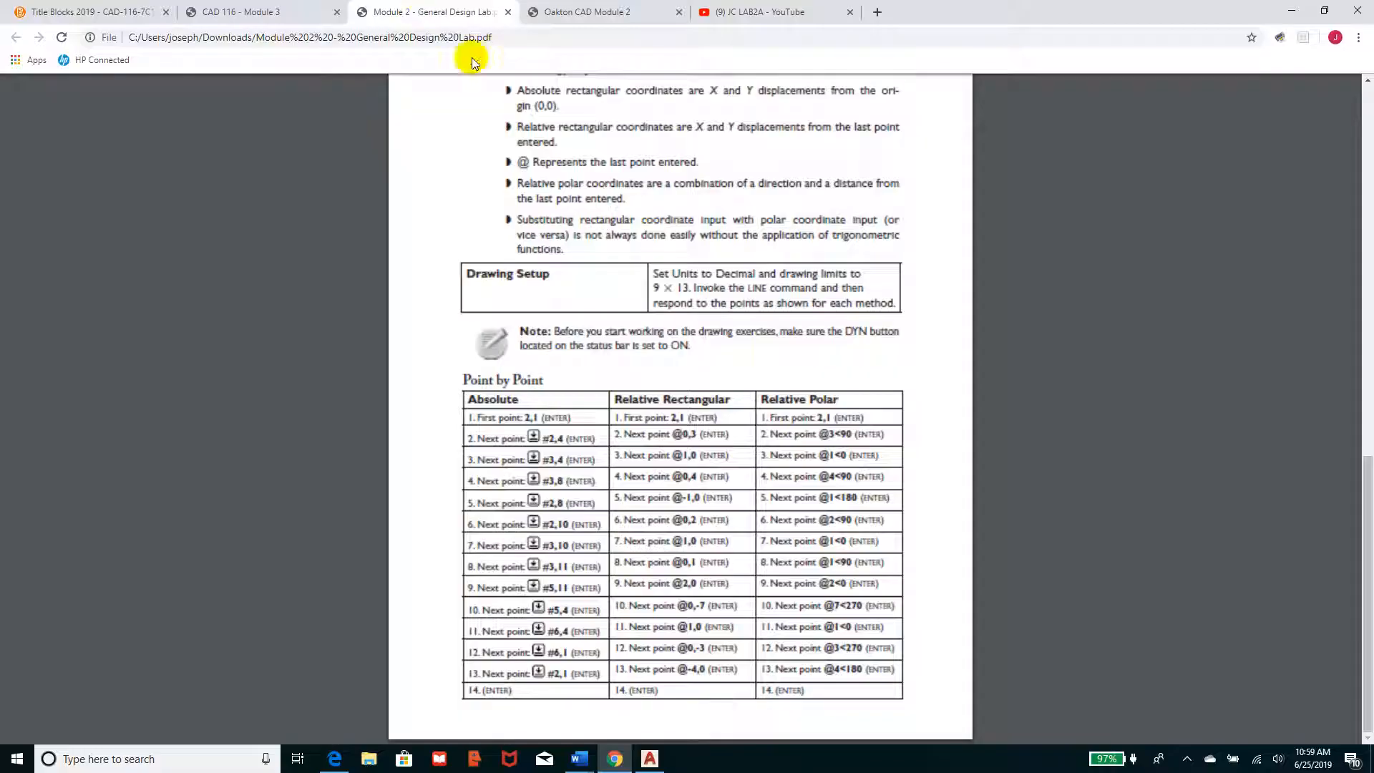
click(270, 14)
scroll(910, 394, up, 5)
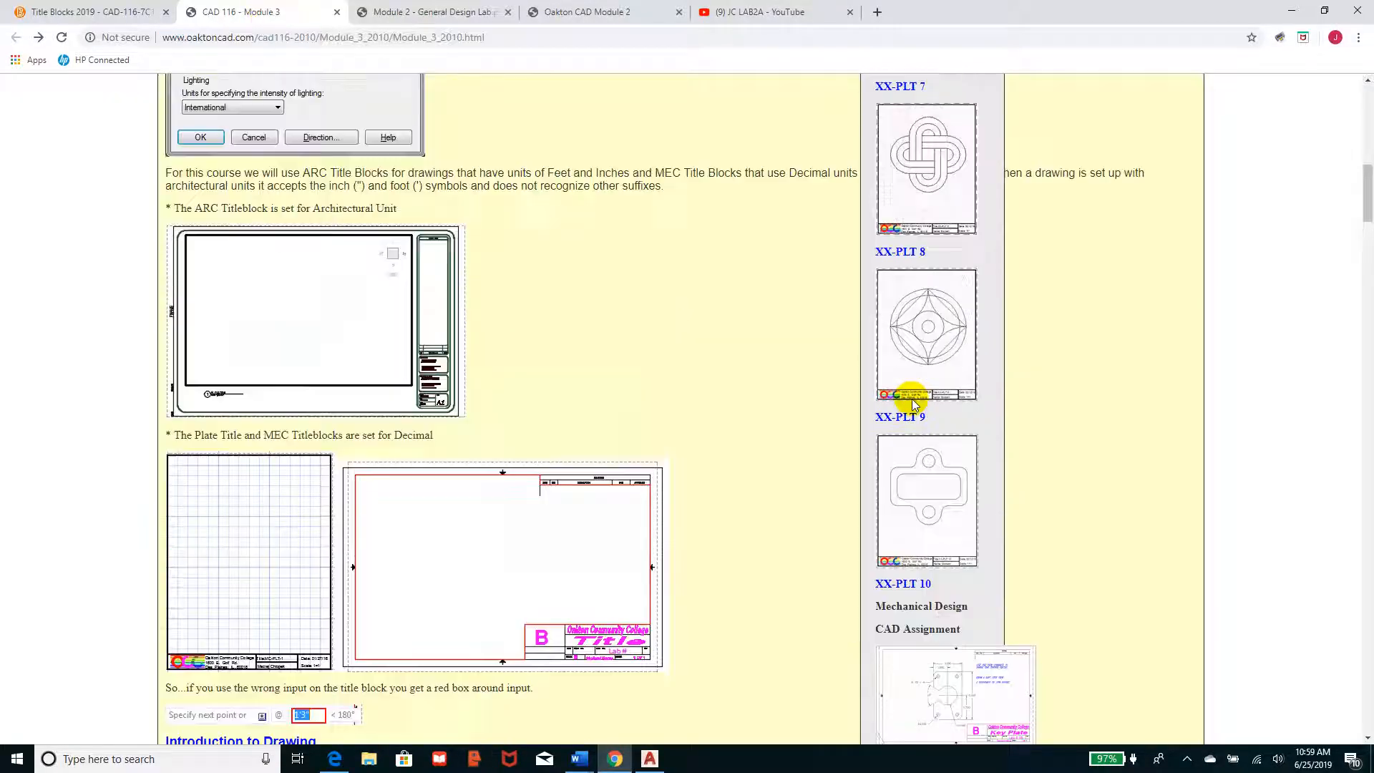
scroll(913, 398, up, 4)
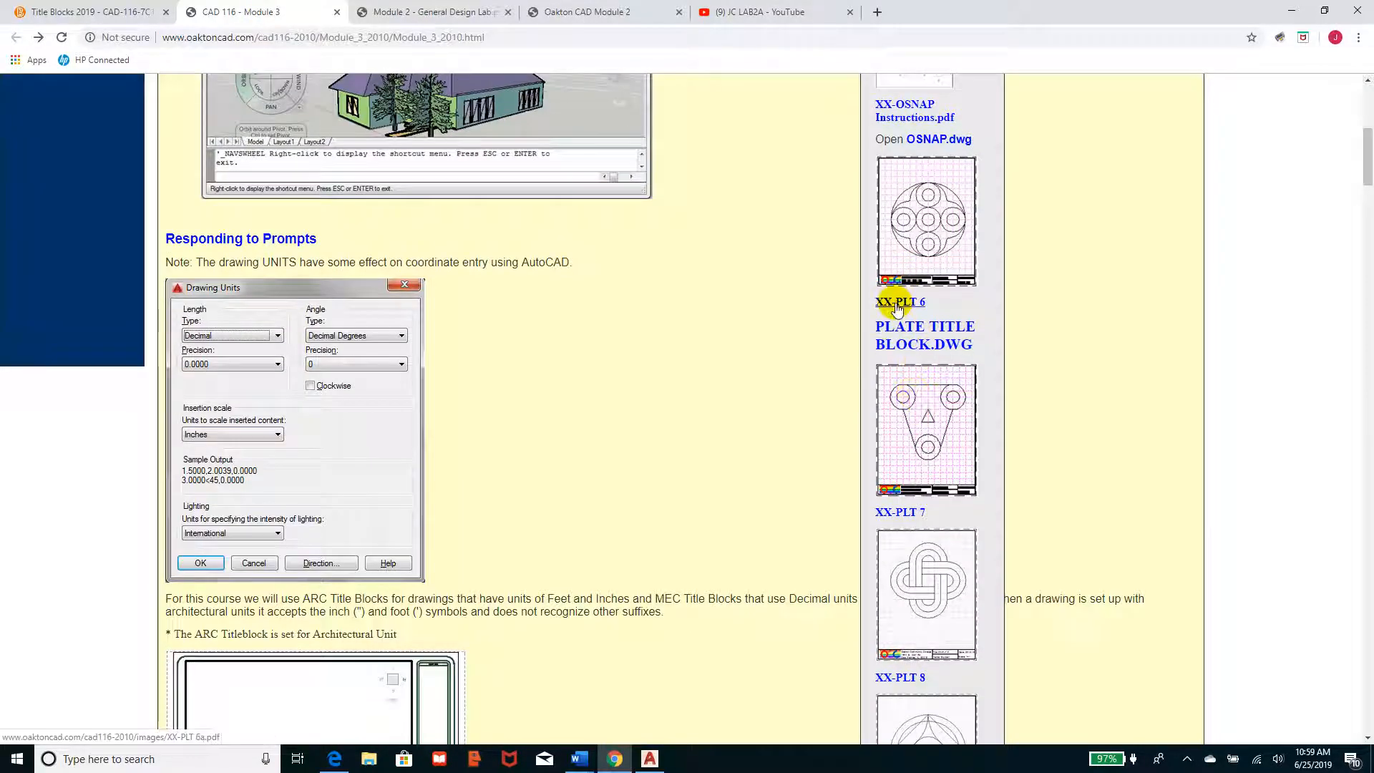
click(899, 301)
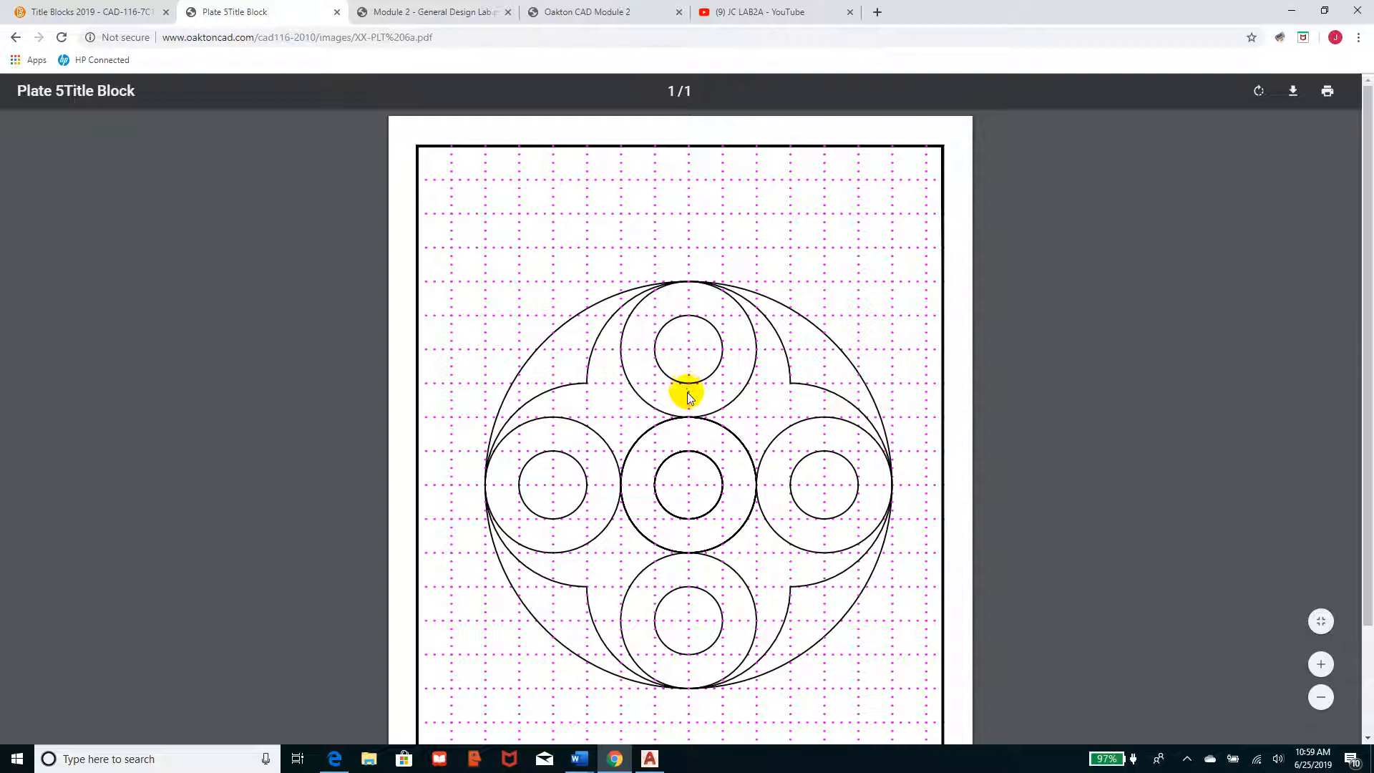
Step: In AutoCAD, copy the two concentric circles from their center to points 2 units above, right, below and left of it
click(650, 759)
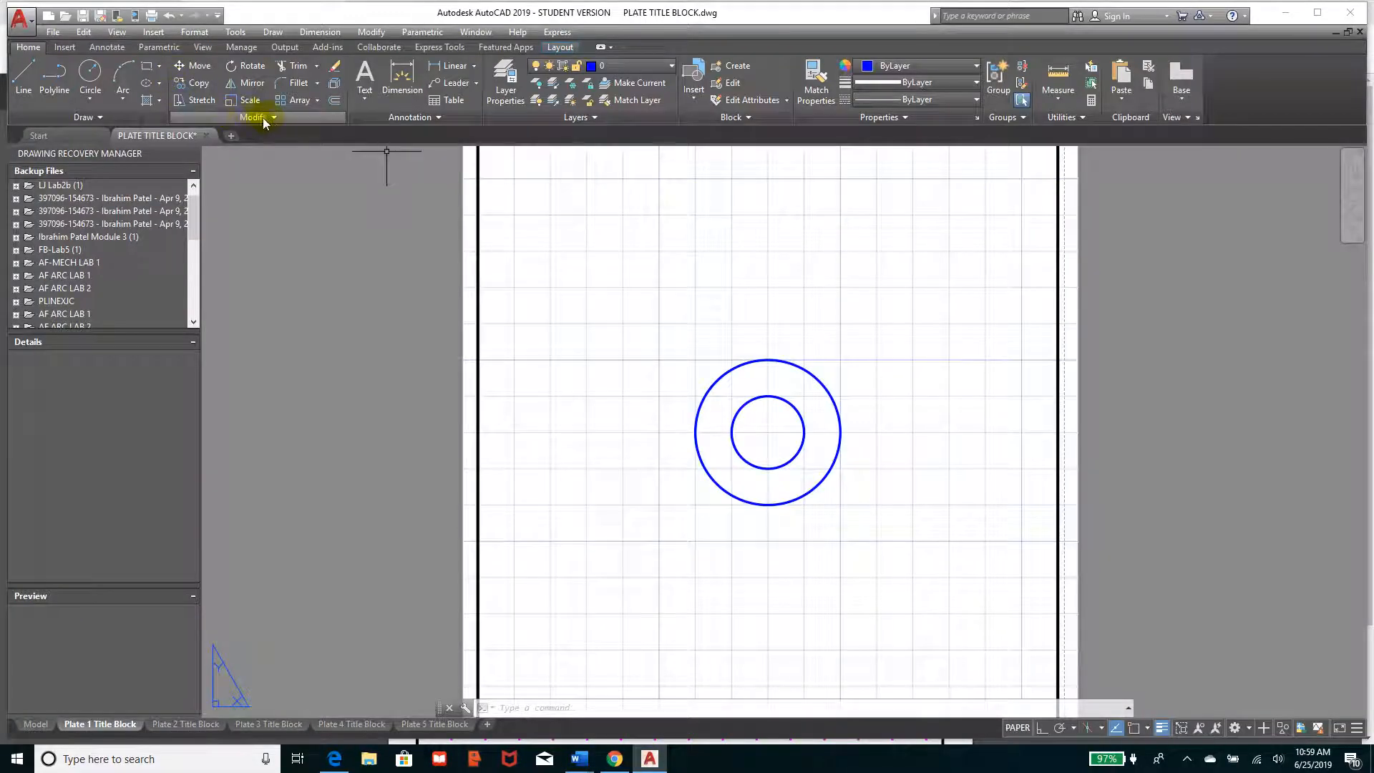
click(199, 83)
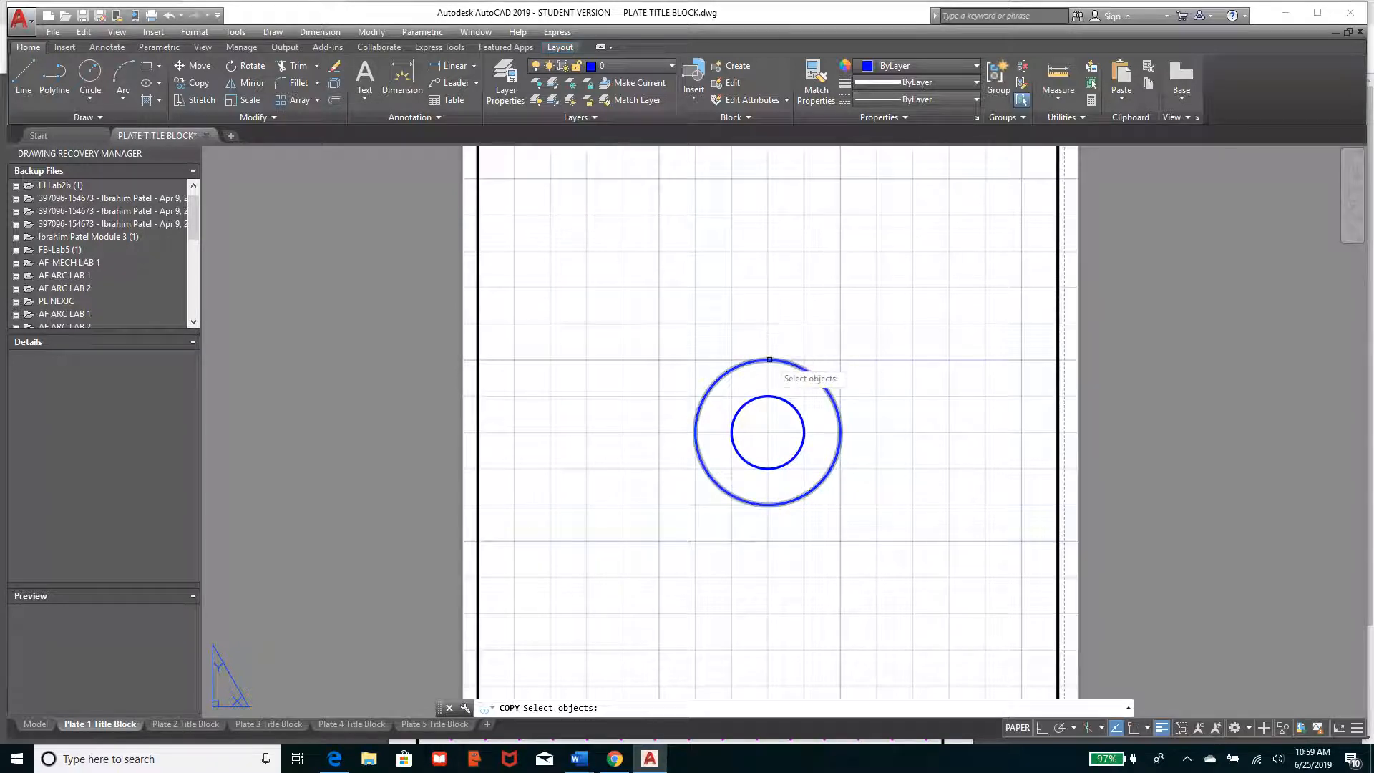
click(792, 367)
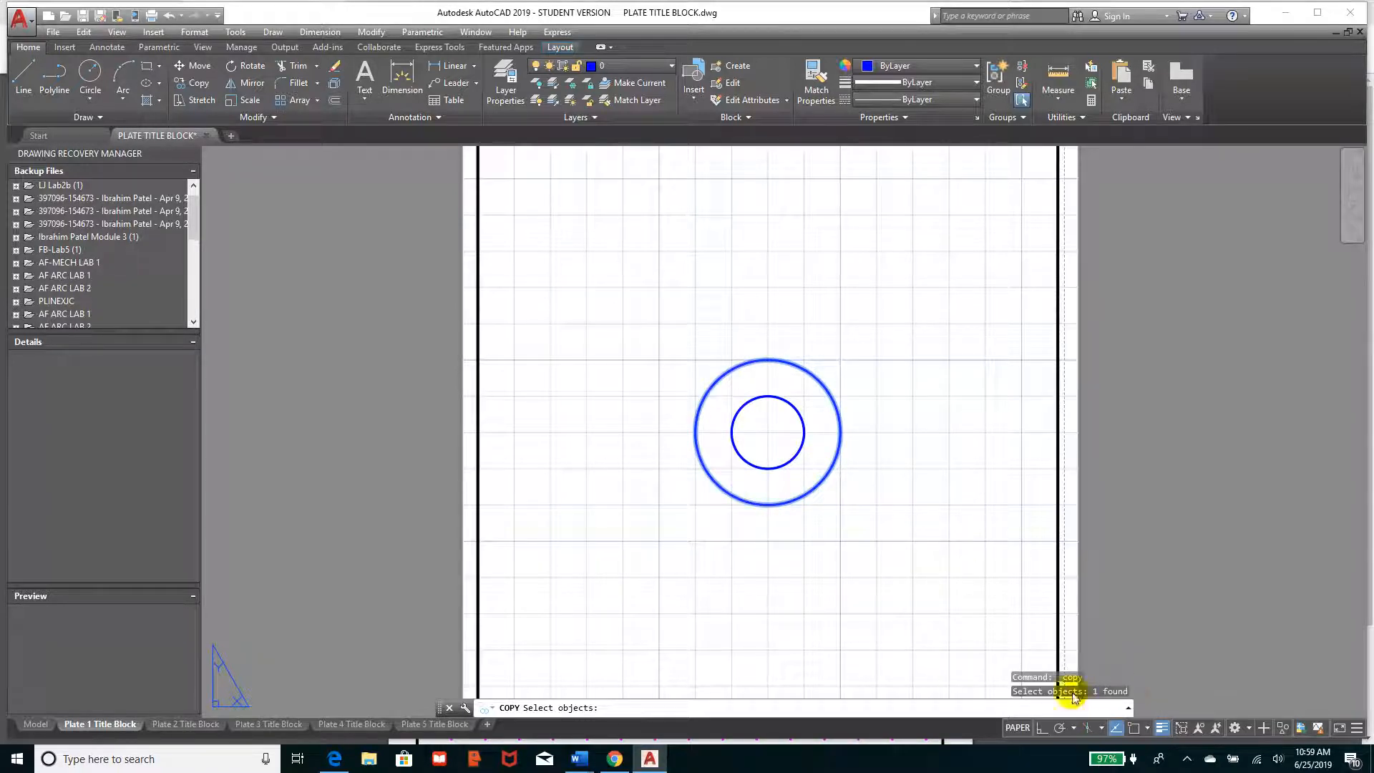
click(798, 428)
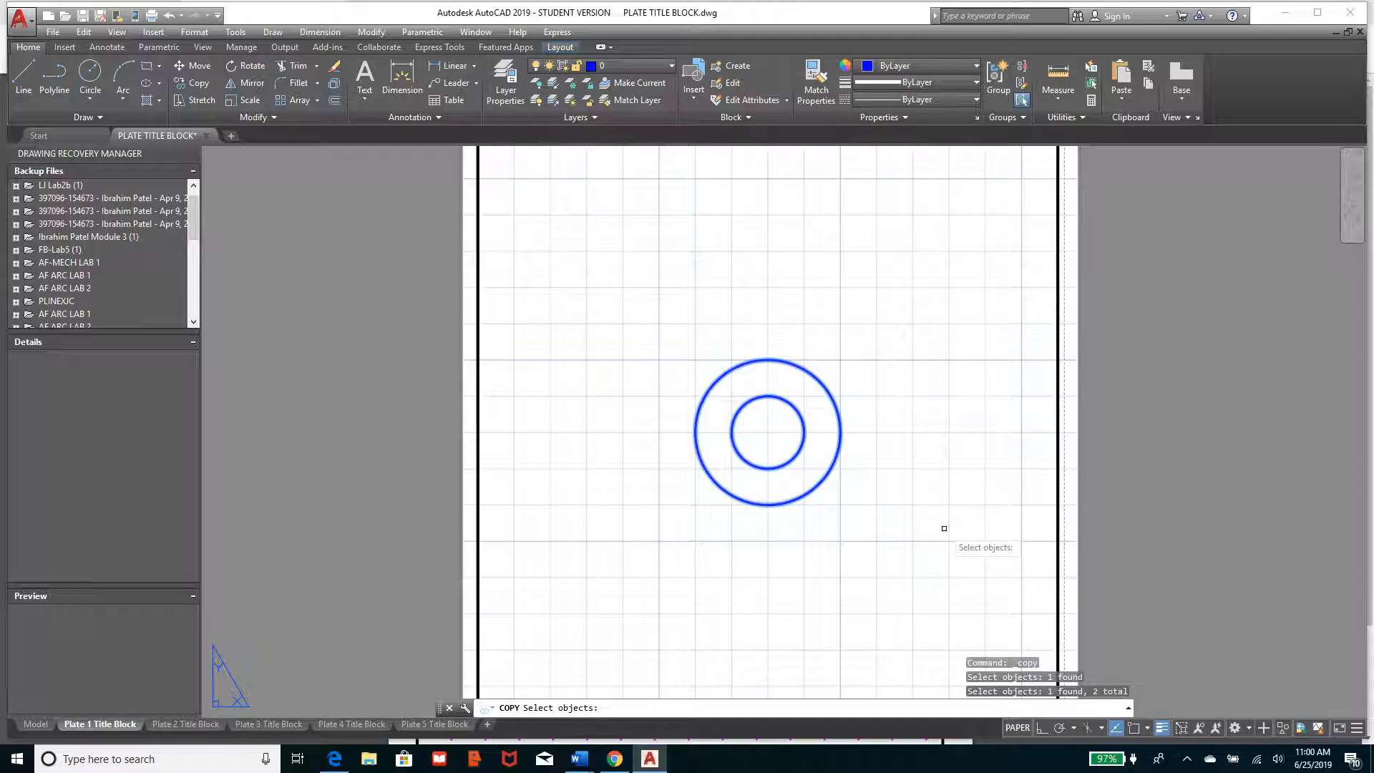
key(Return)
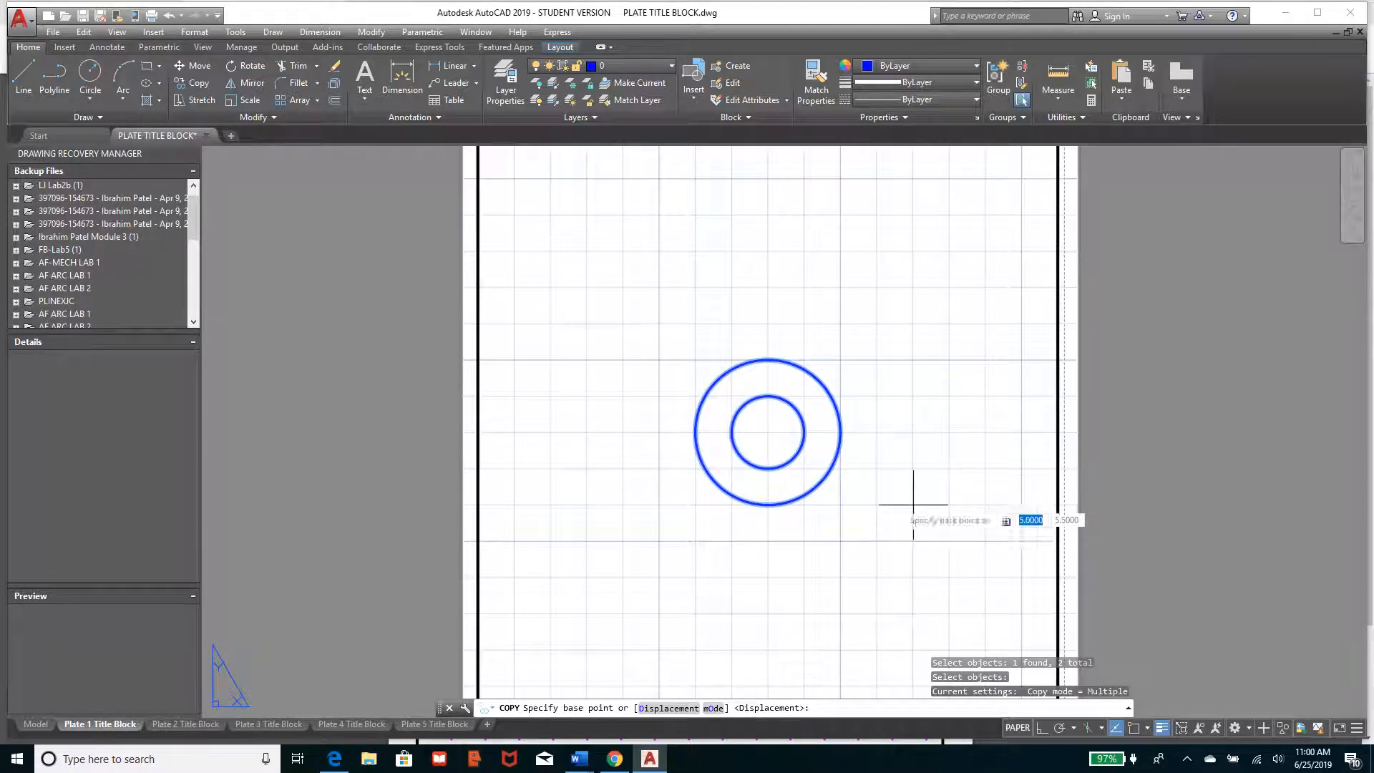
click(768, 432)
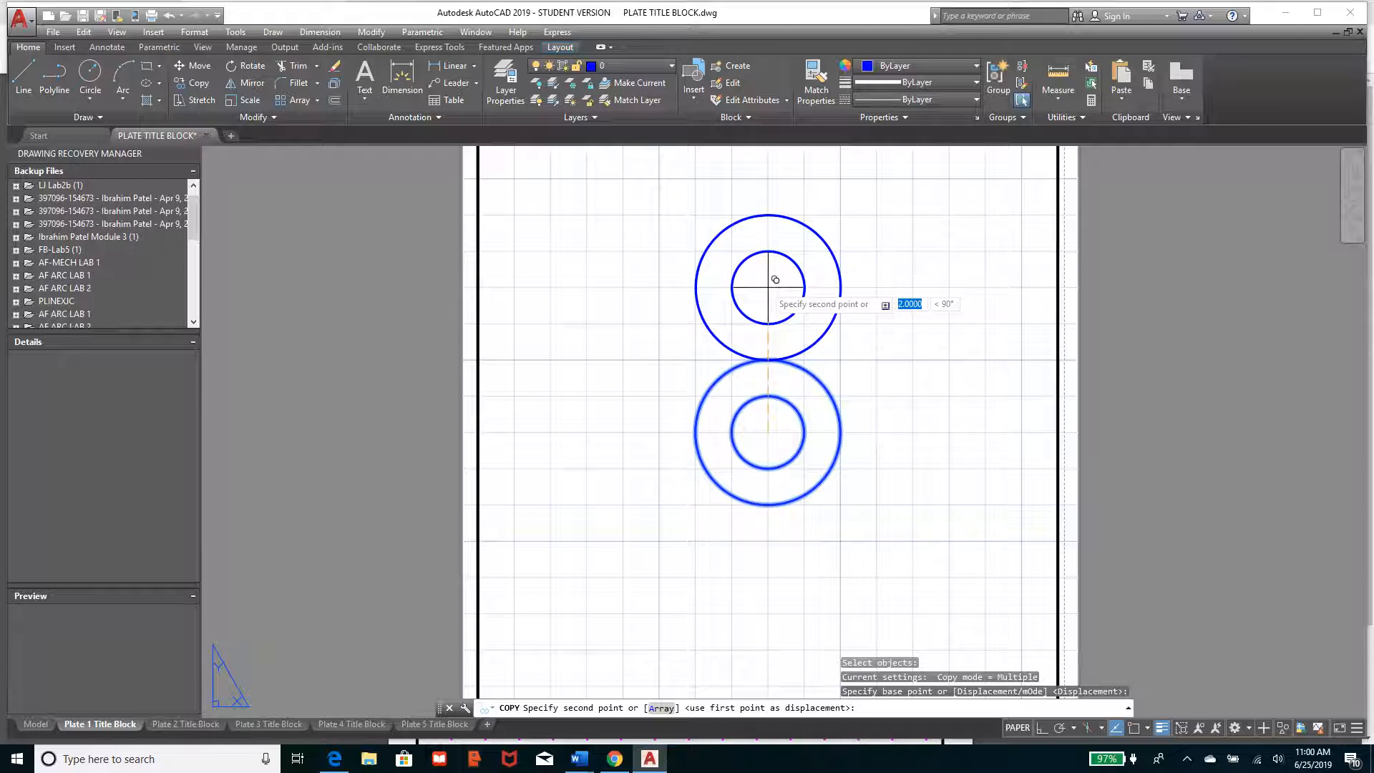
click(768, 287)
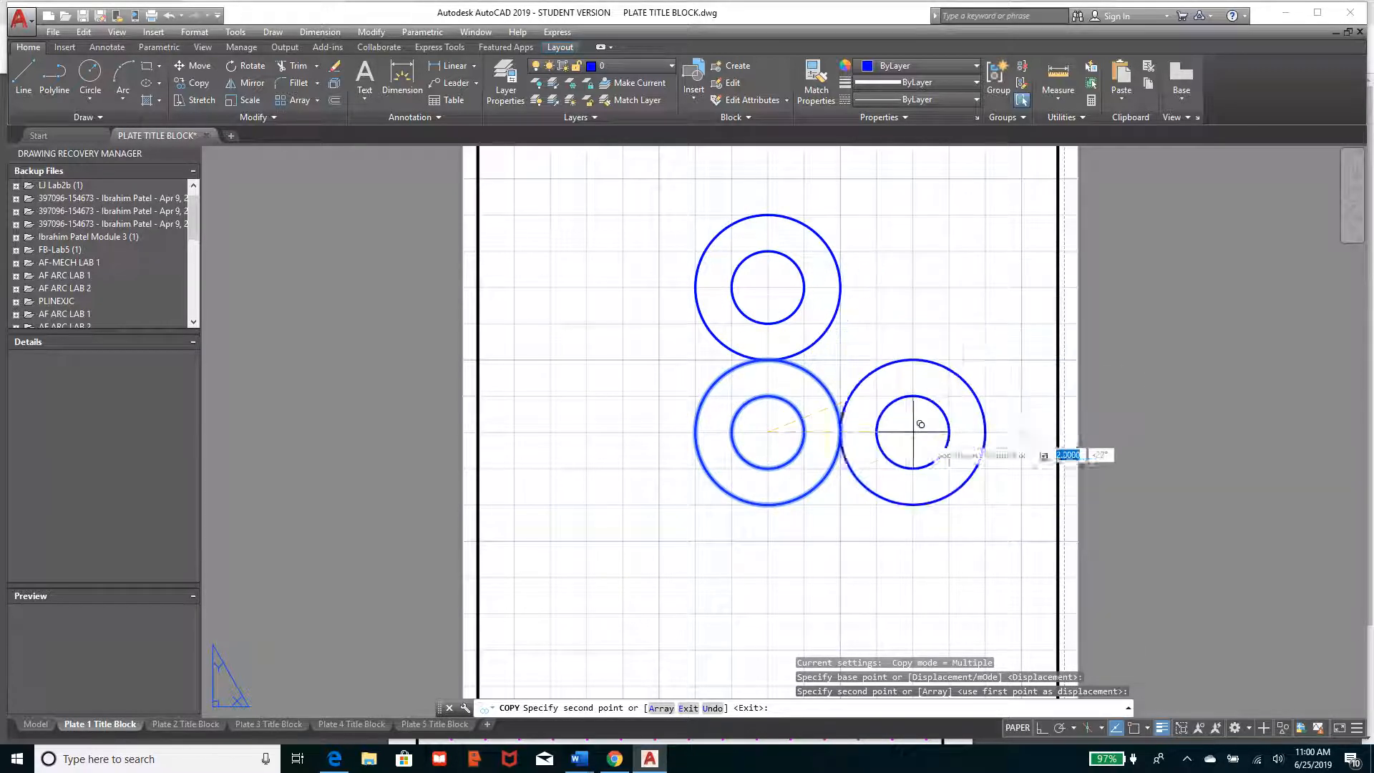
click(921, 424)
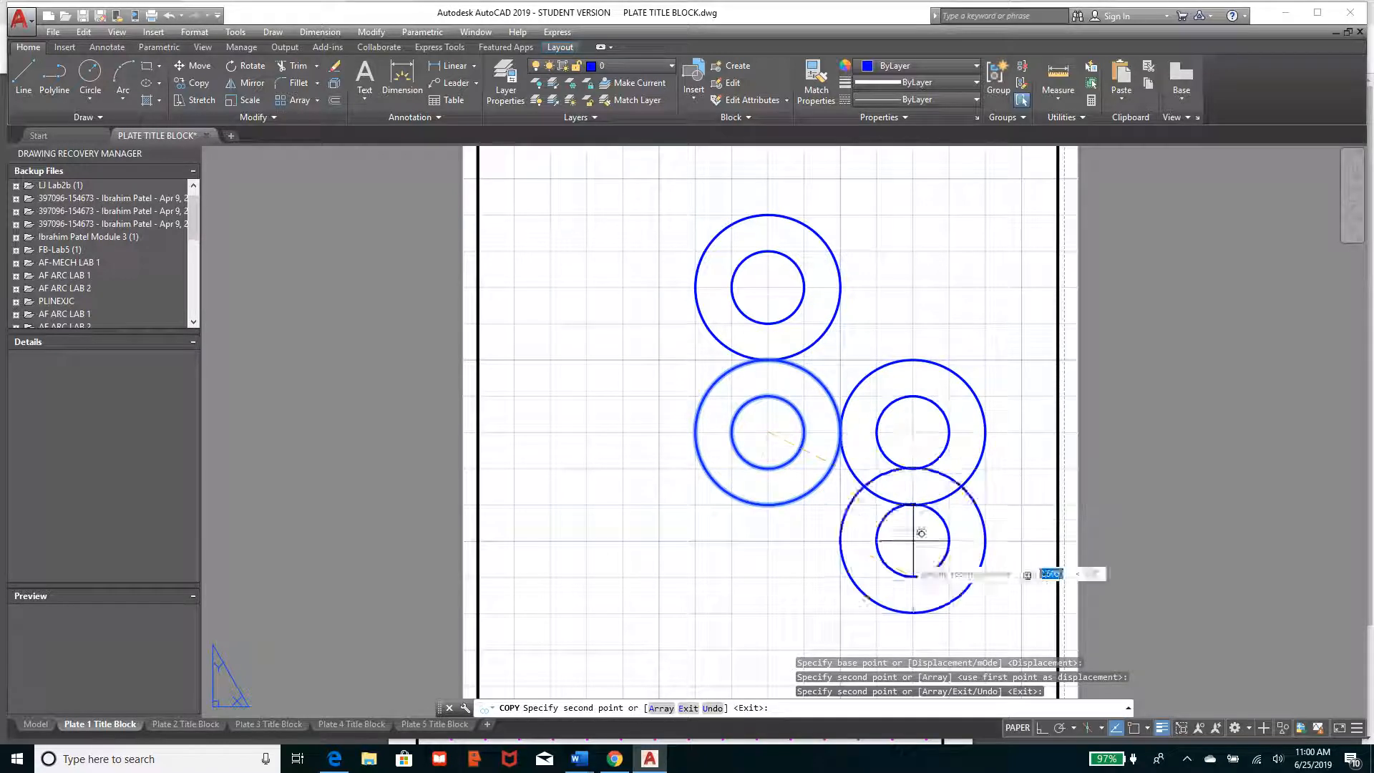
click(775, 569)
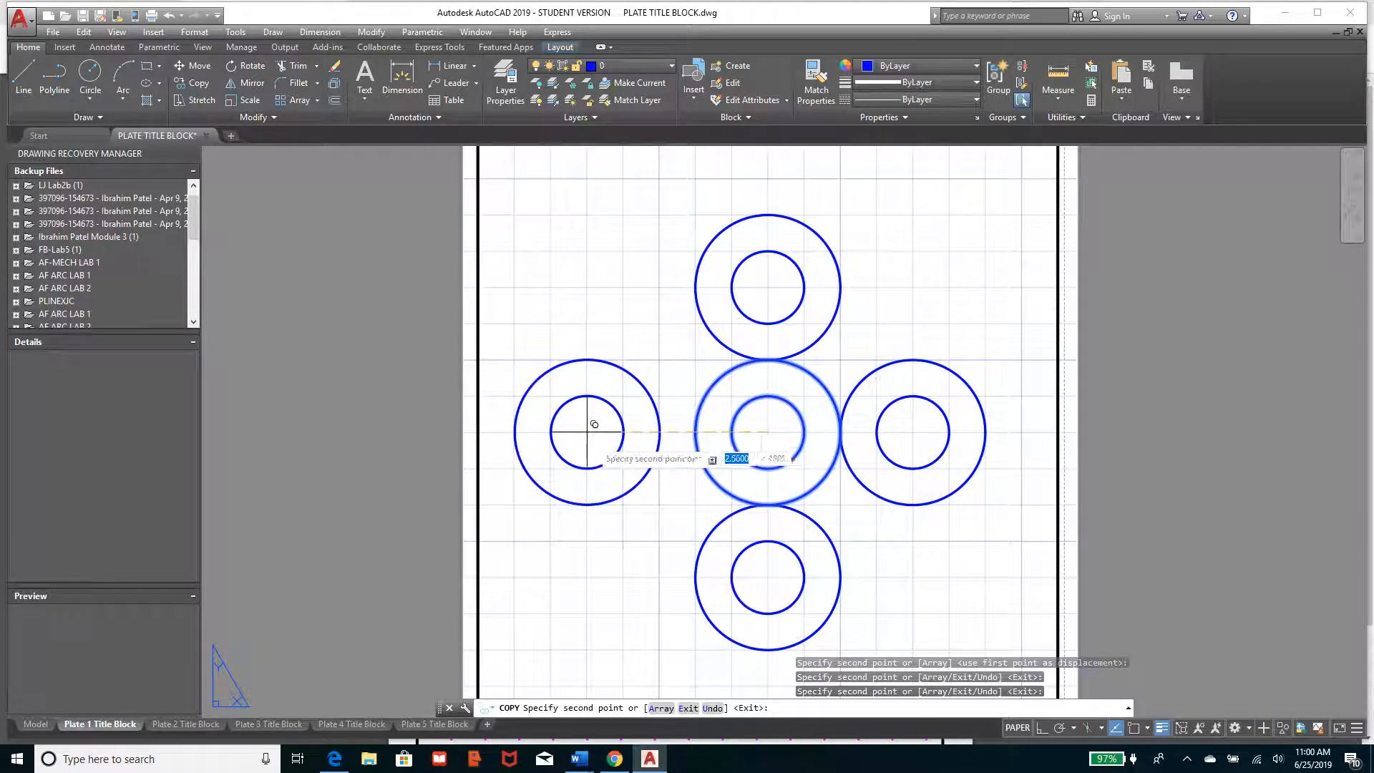
click(630, 424)
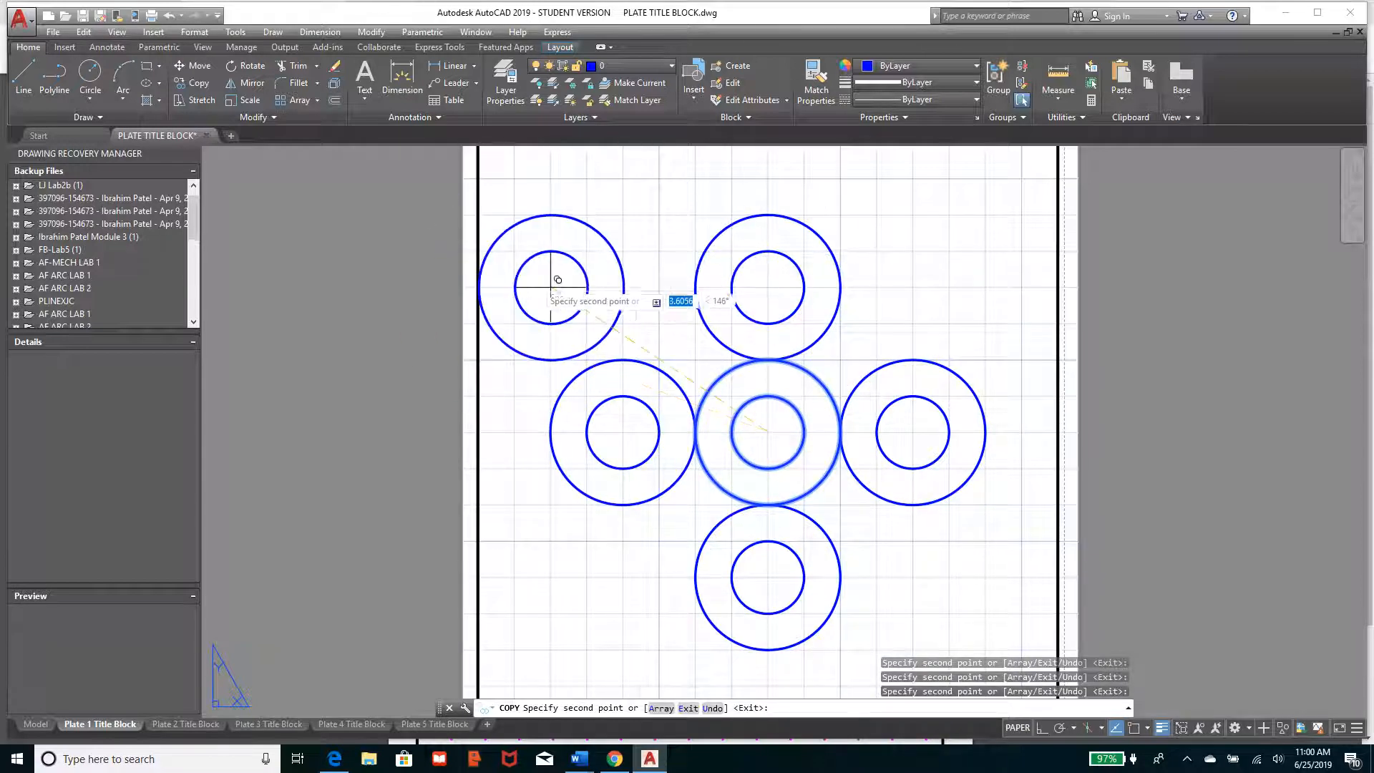
right_click(587, 250)
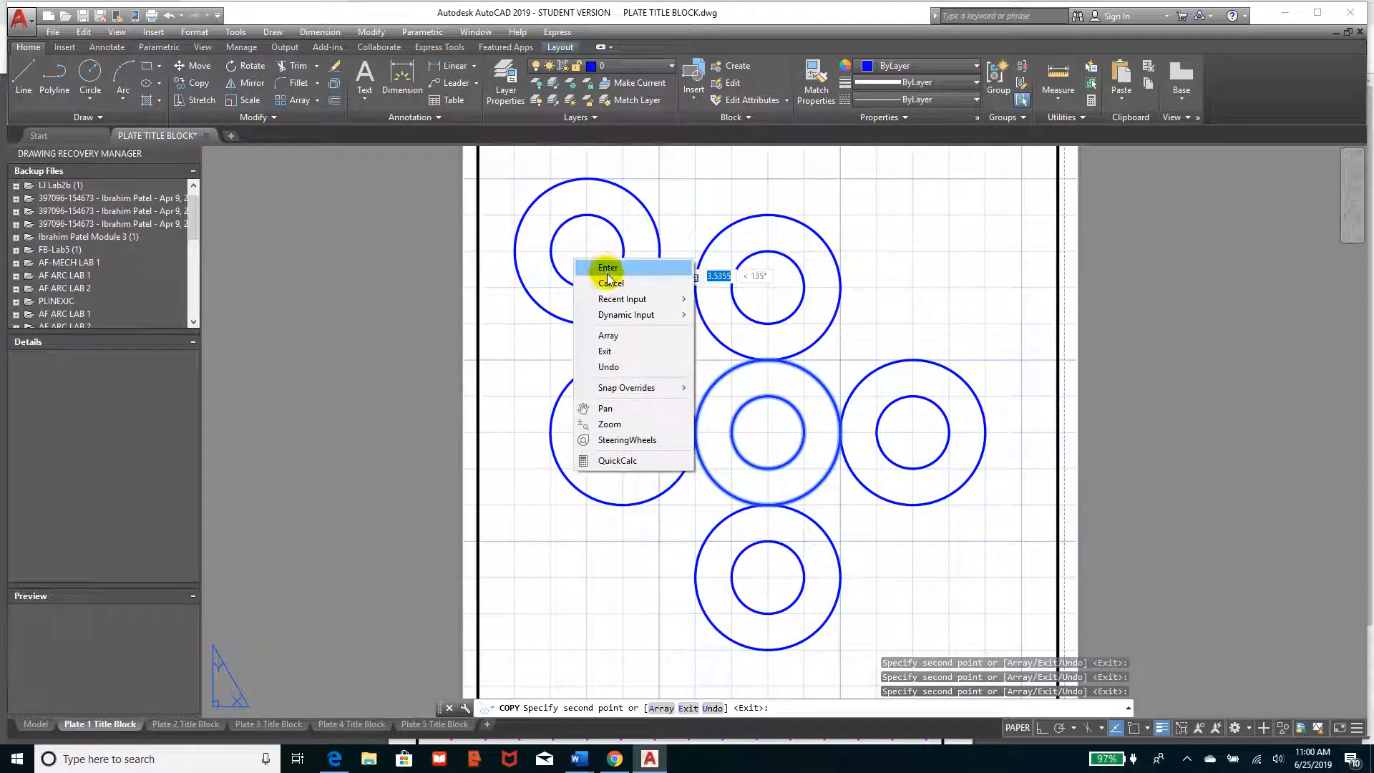
click(607, 268)
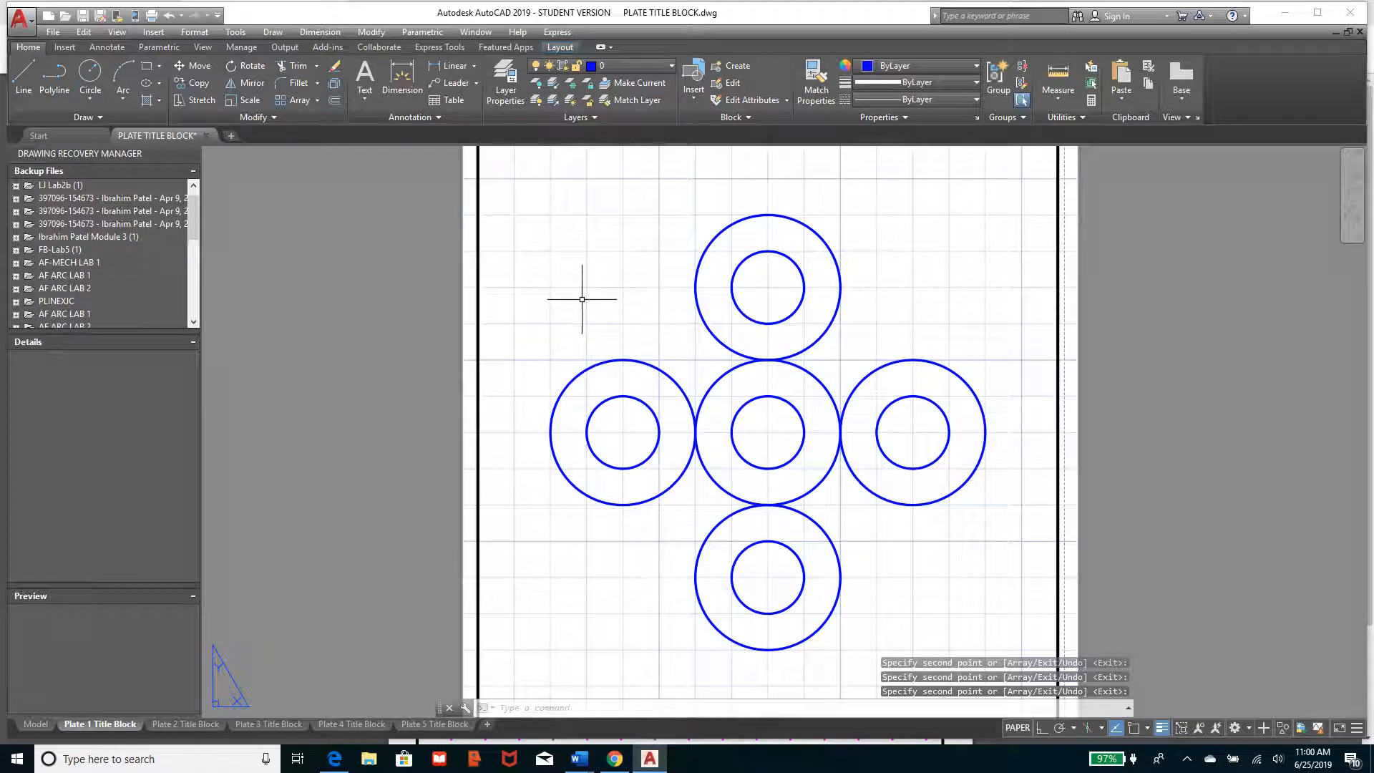
Step: Check the reference drawing in Chrome, and in AutoCAD draw a radius 3 circle from the pattern's center, enclosing the four outer circles
click(614, 759)
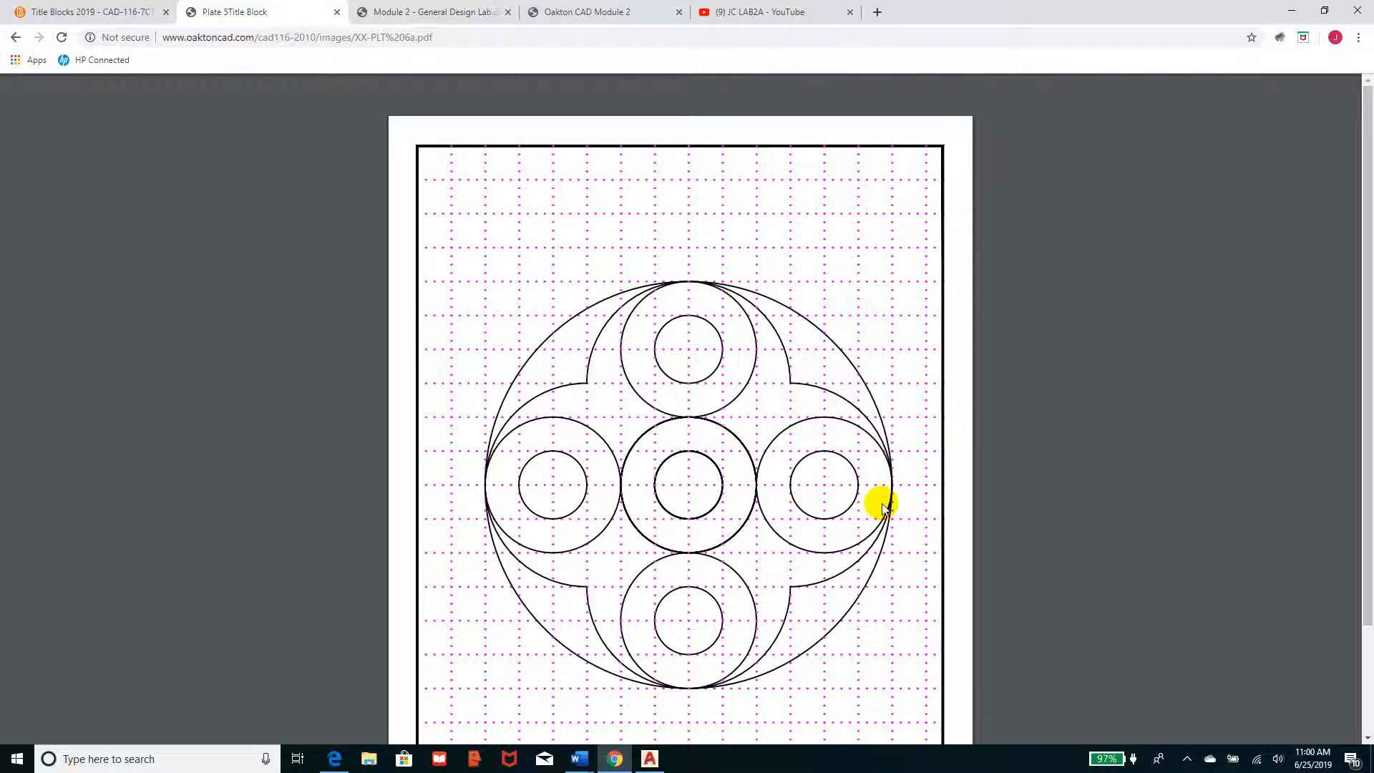
click(650, 759)
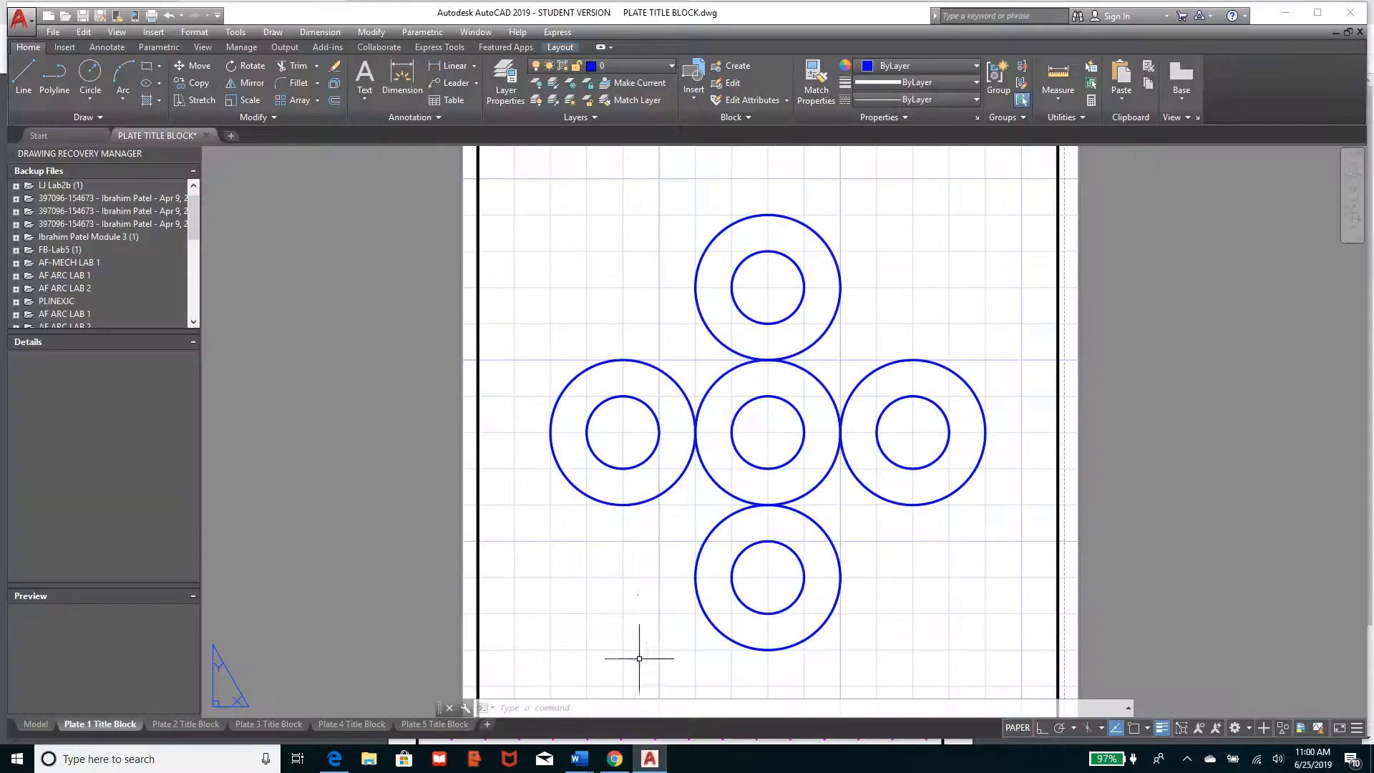
click(90, 72)
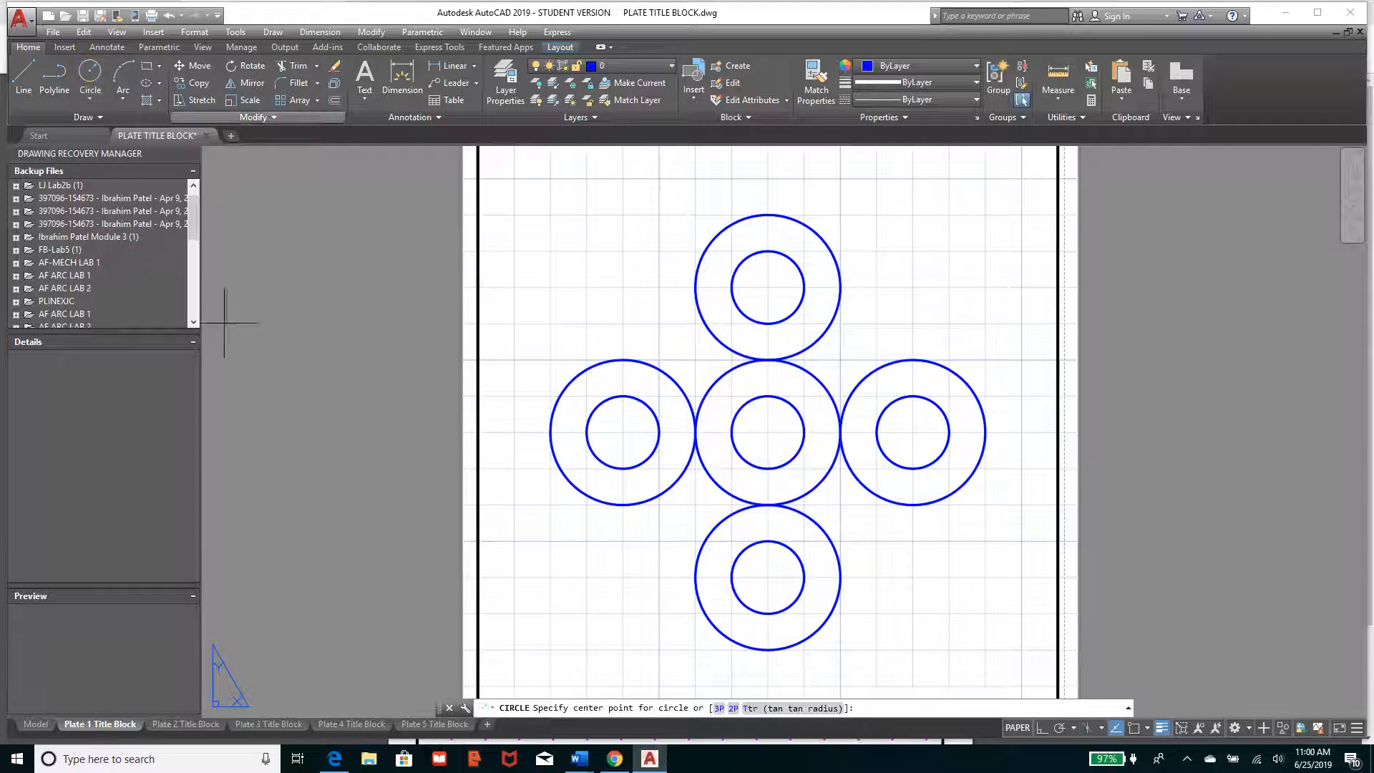
click(768, 432)
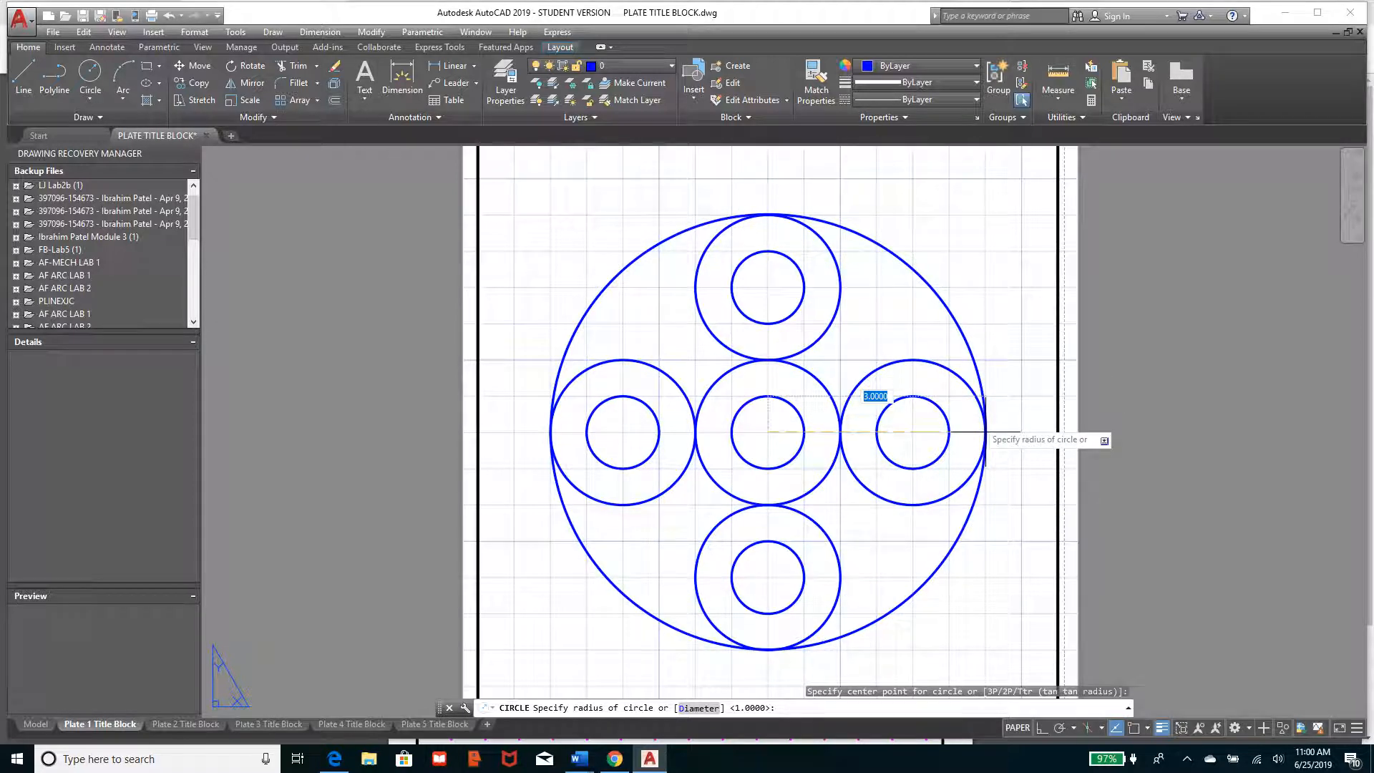
click(986, 432)
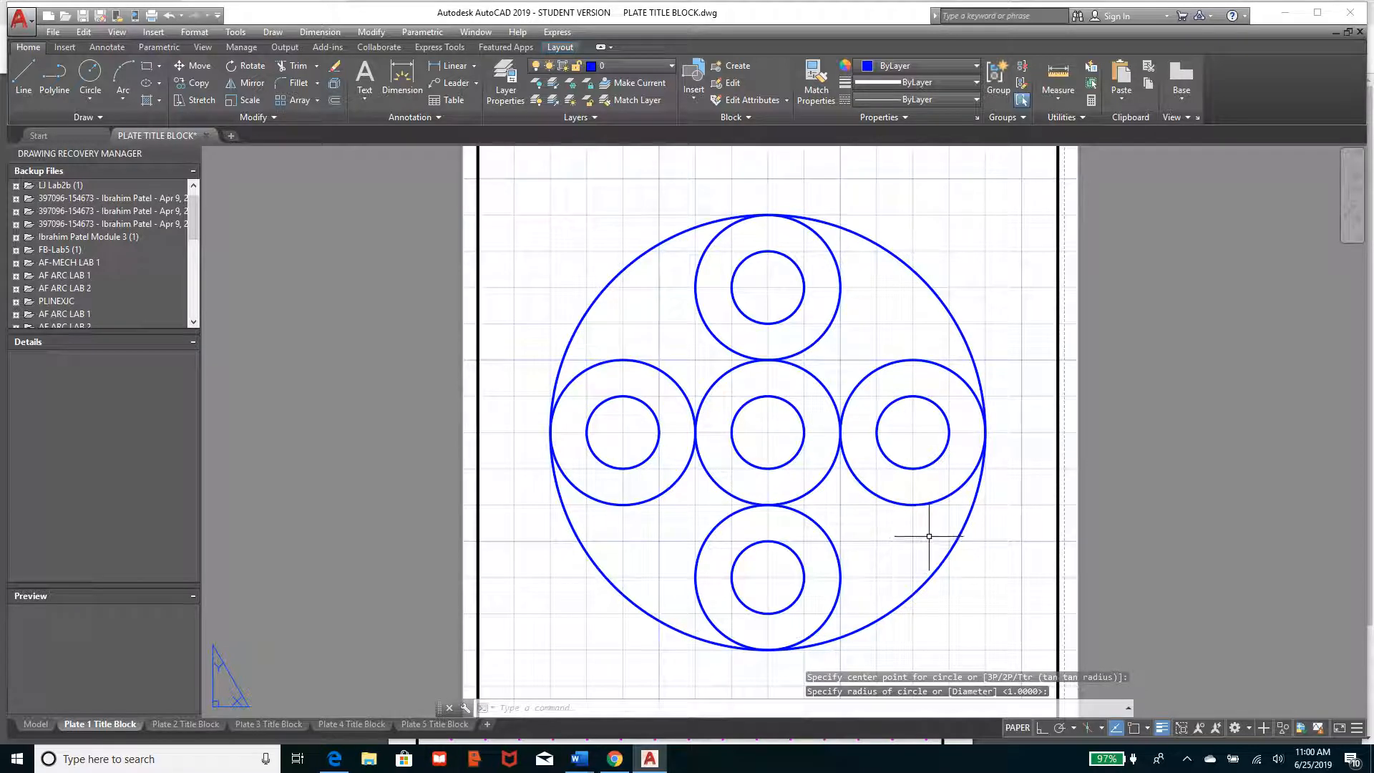
Step: Following the Chrome reference, draw a three-point arc through the big circle's top point, with ends 1.5 units below and to either side
click(607, 762)
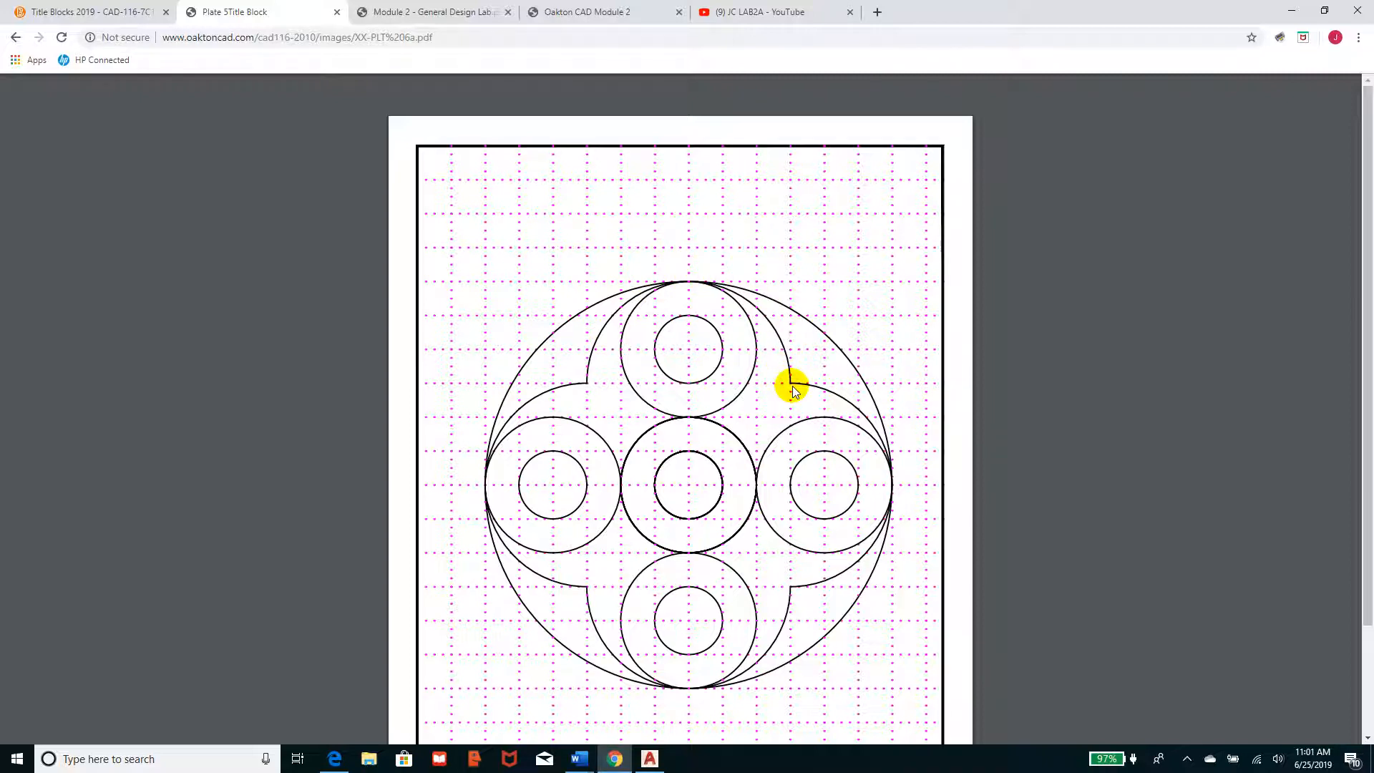
click(650, 759)
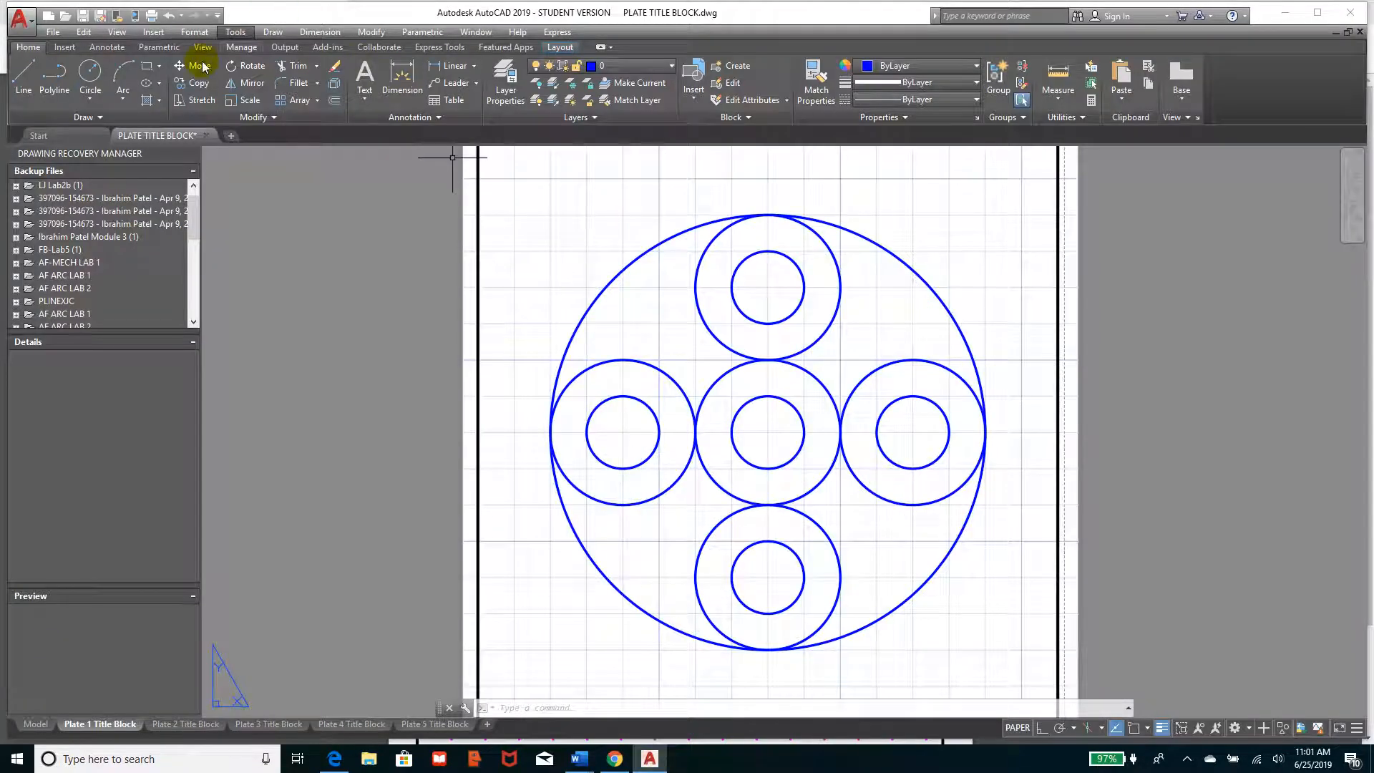
click(124, 98)
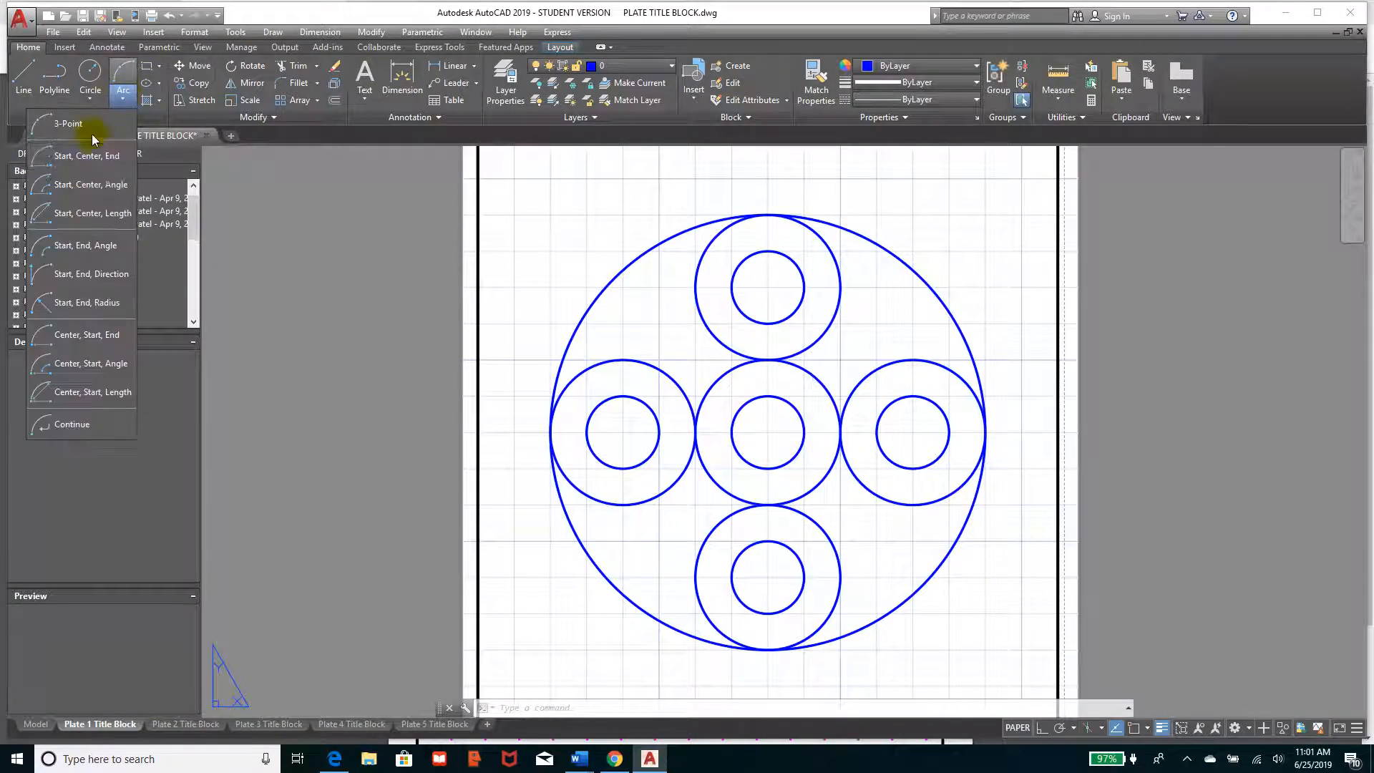
click(69, 124)
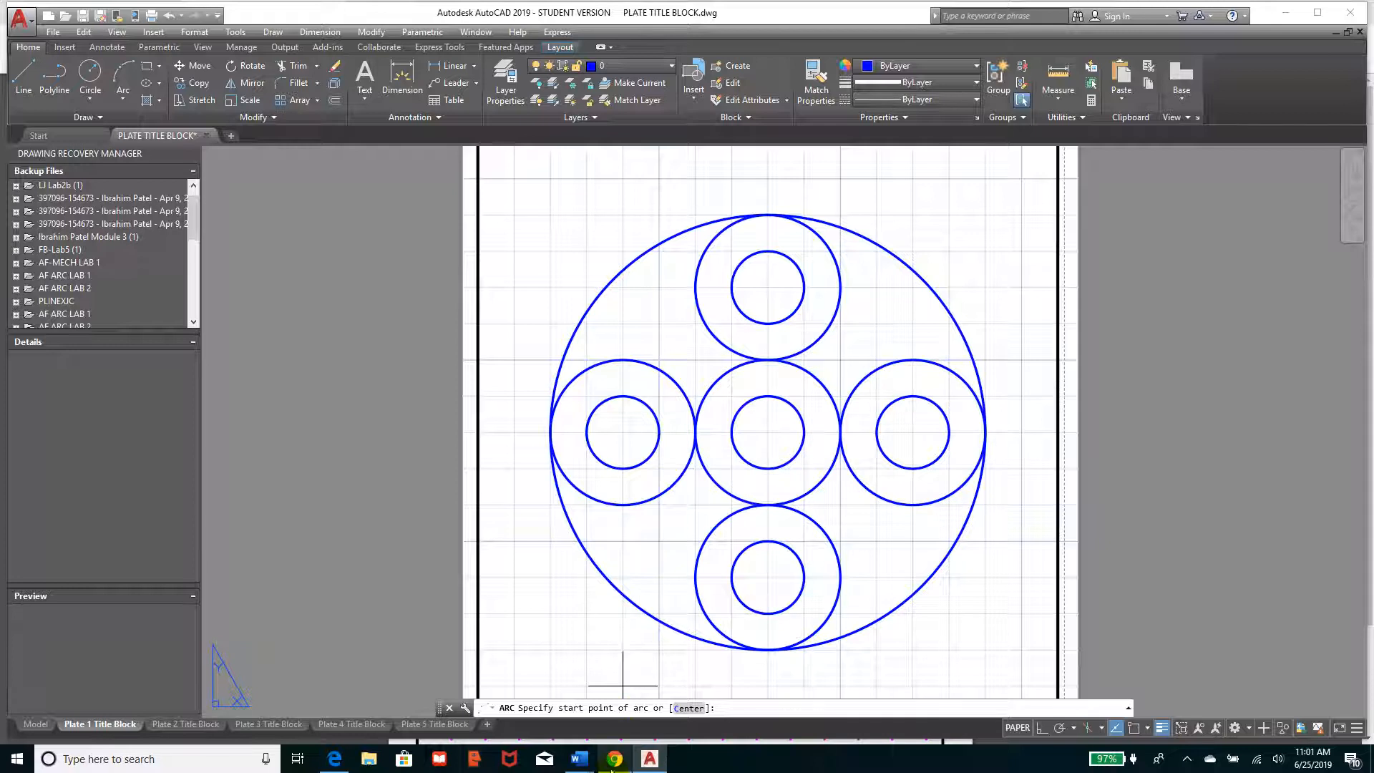
click(614, 764)
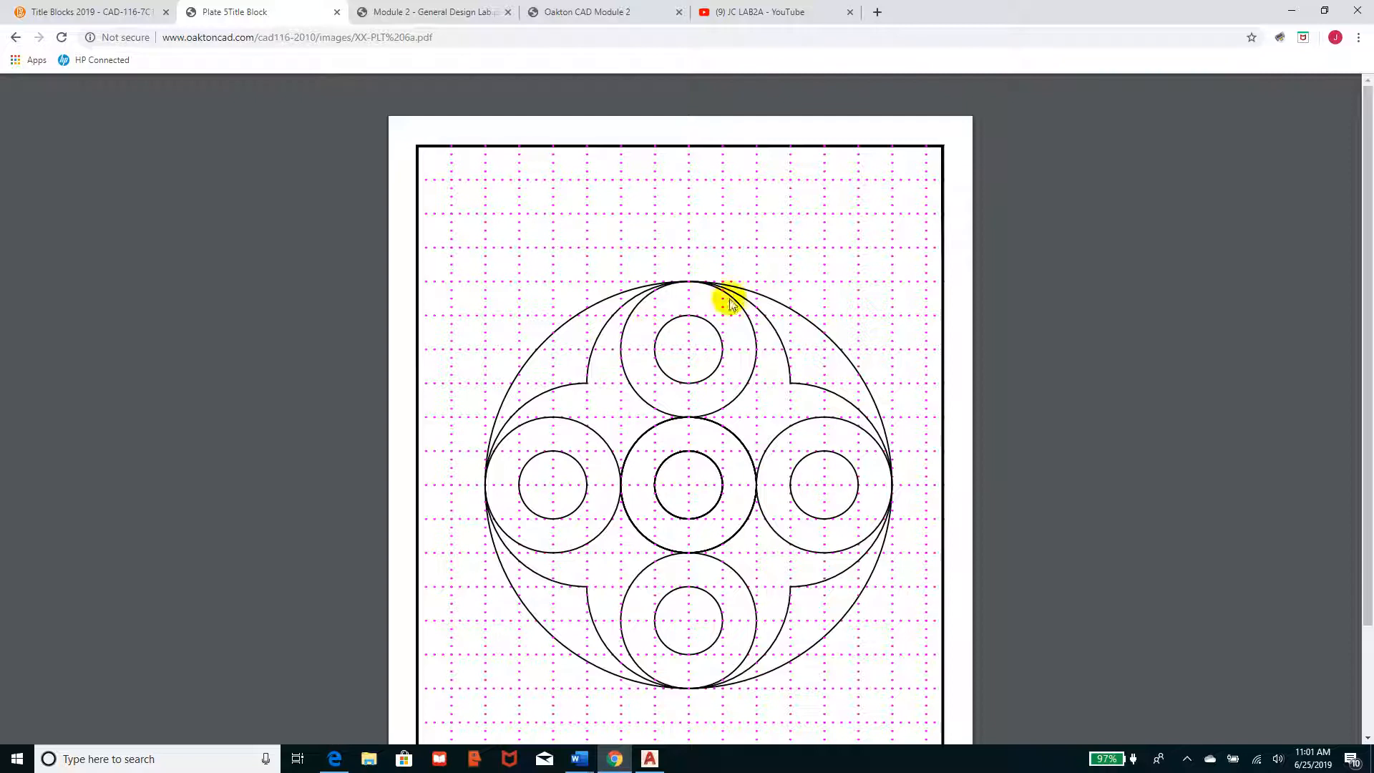
click(650, 759)
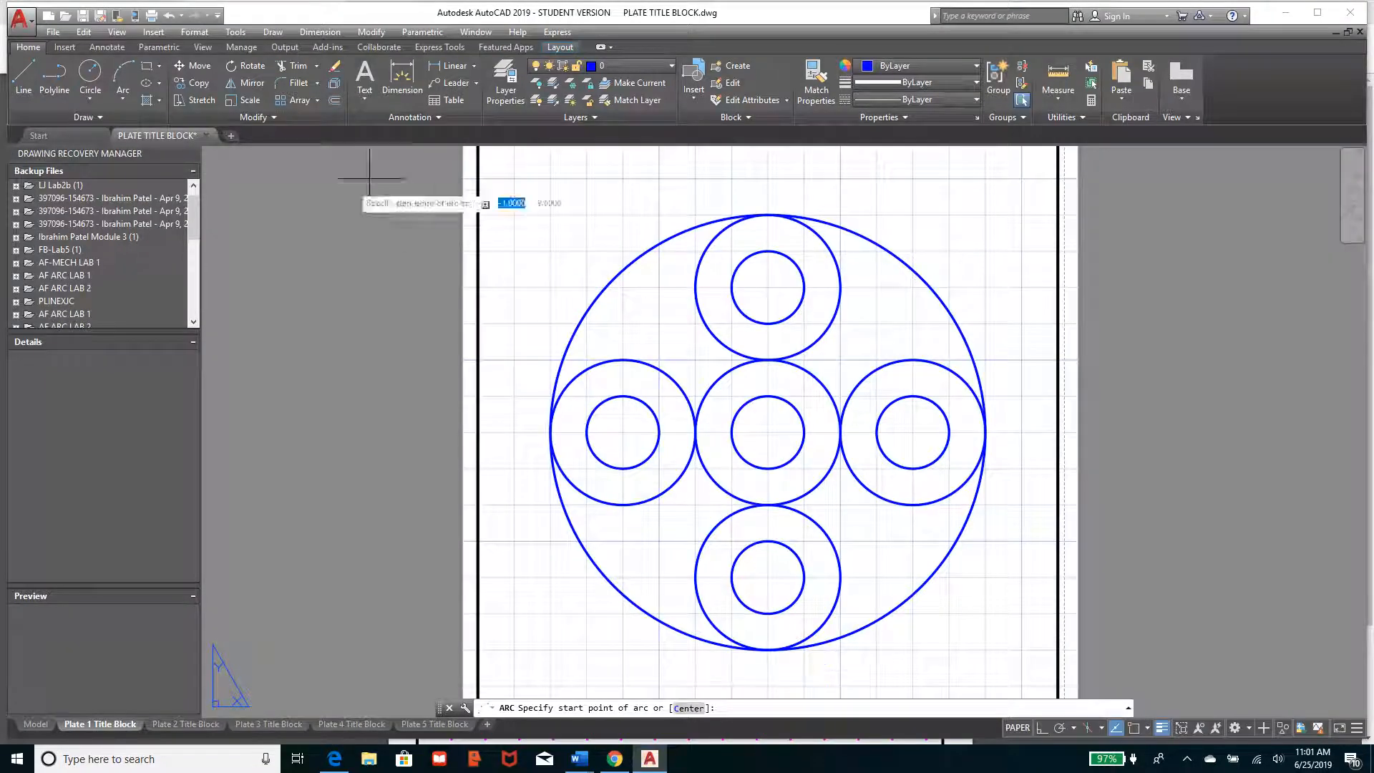
click(127, 100)
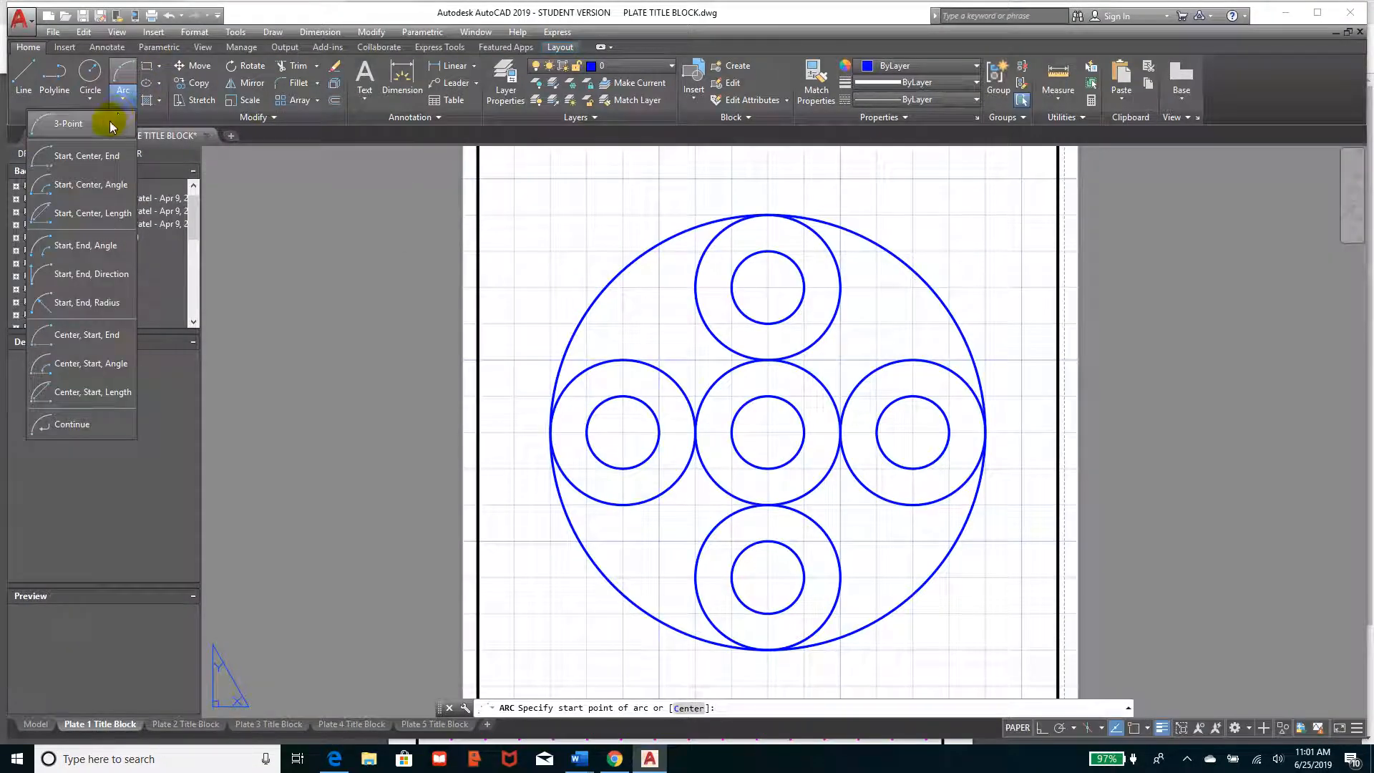
click(68, 124)
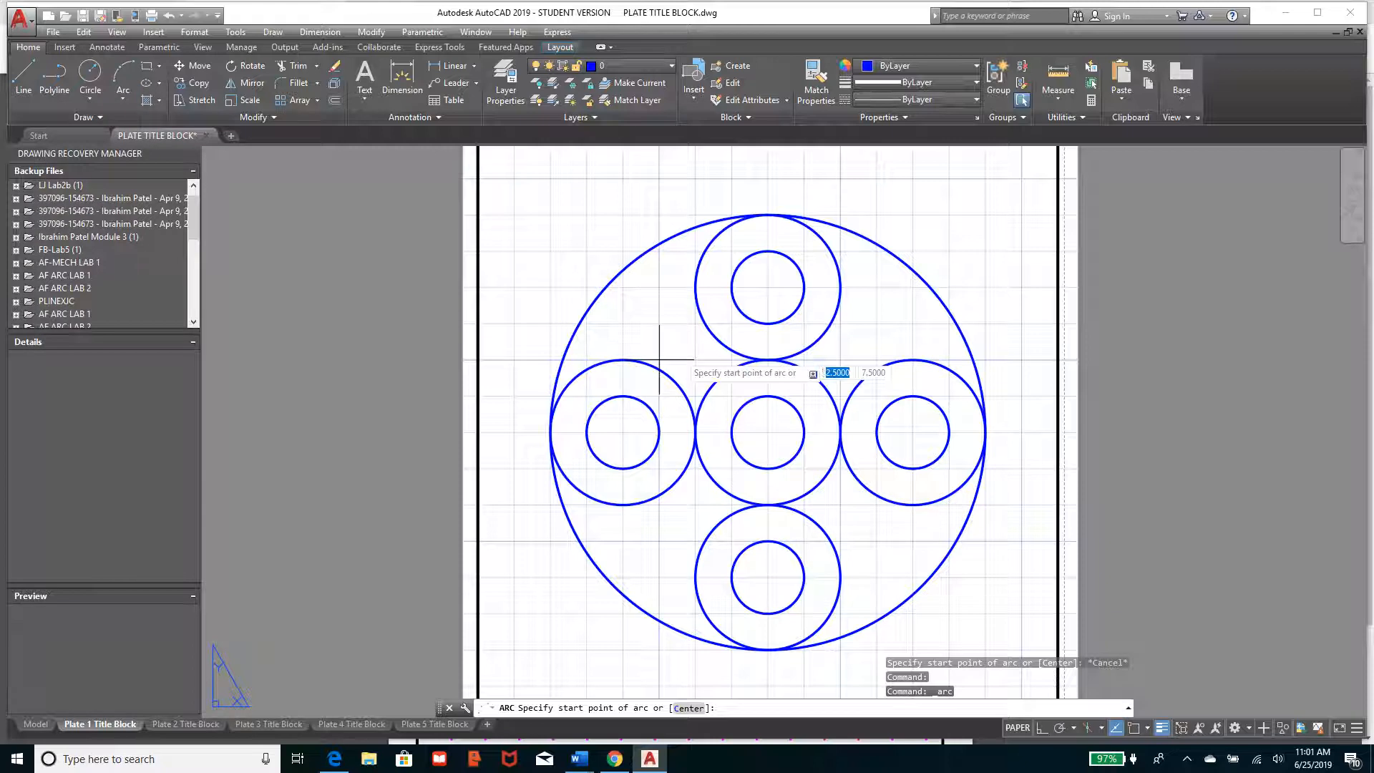
click(659, 323)
click(768, 215)
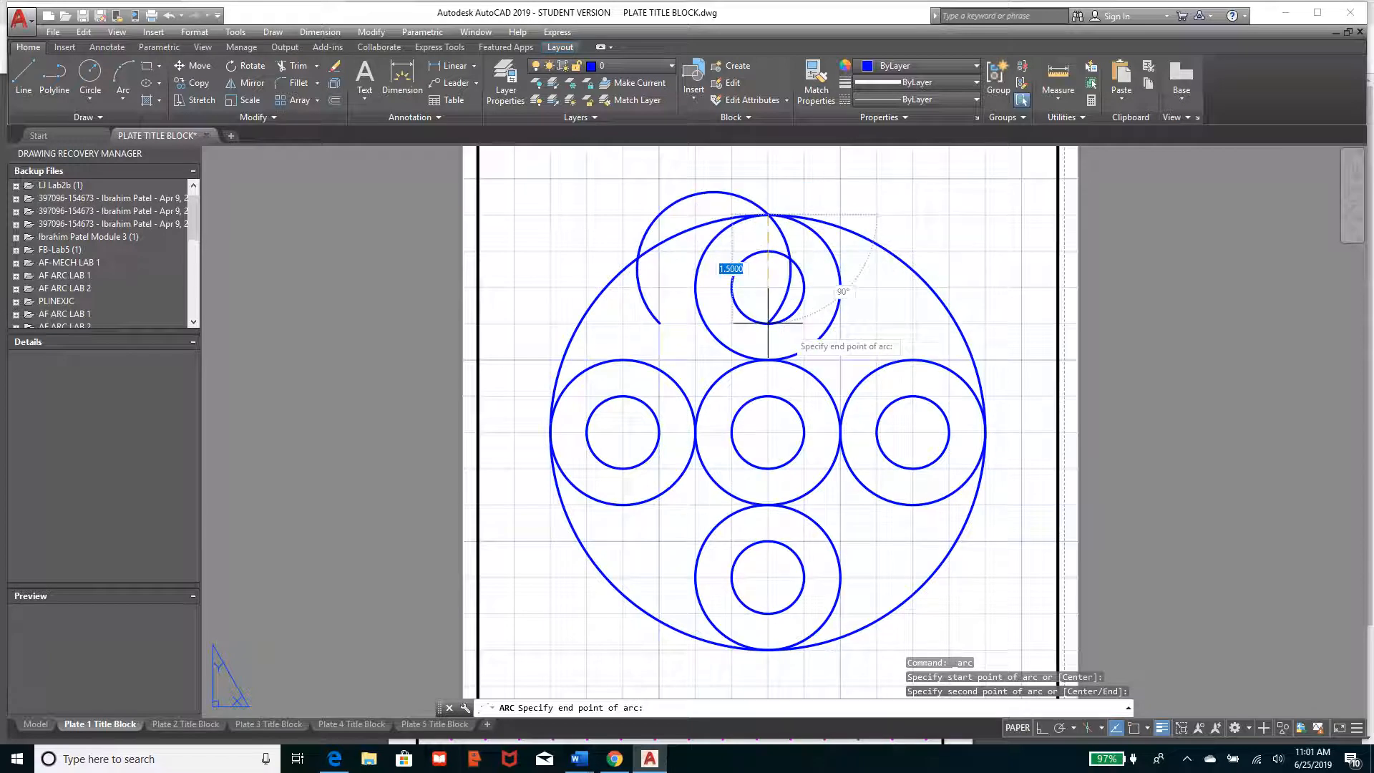
click(876, 326)
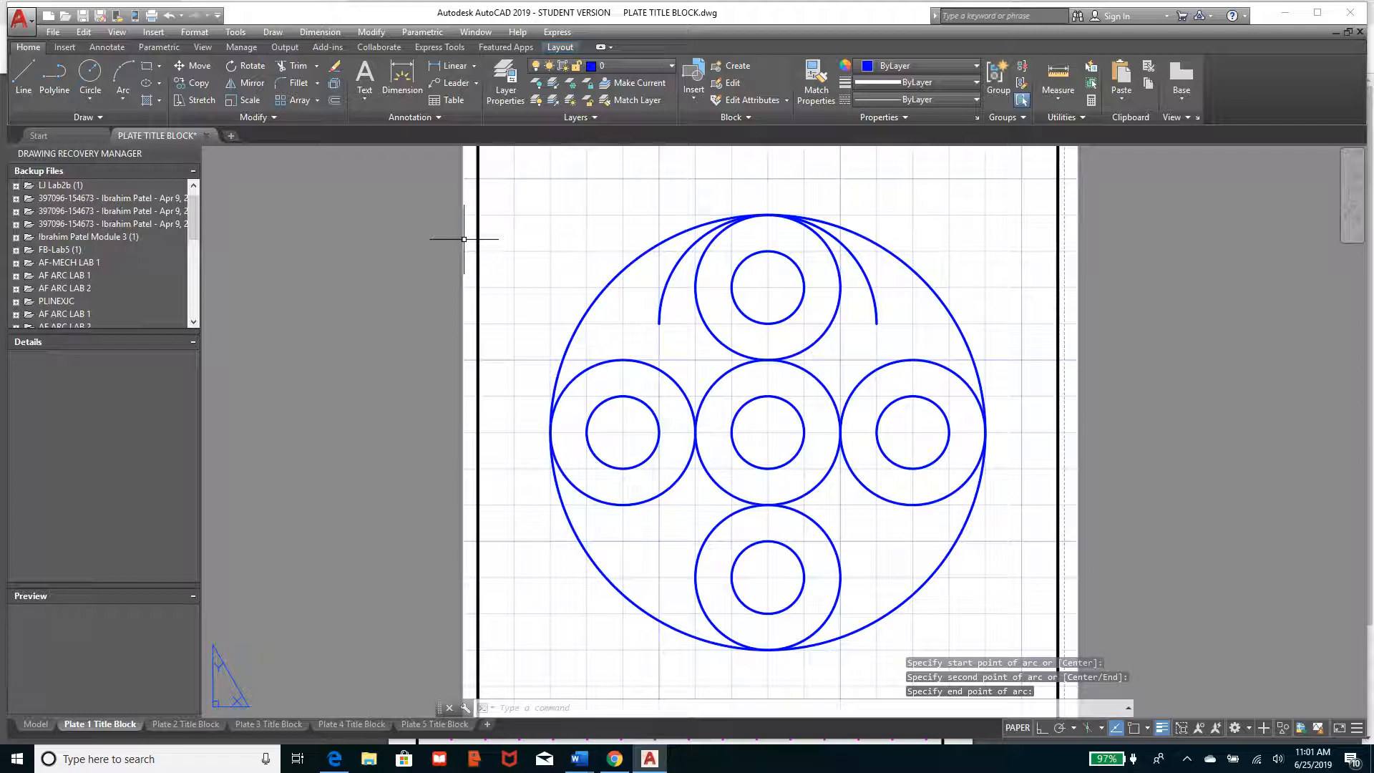
click(123, 75)
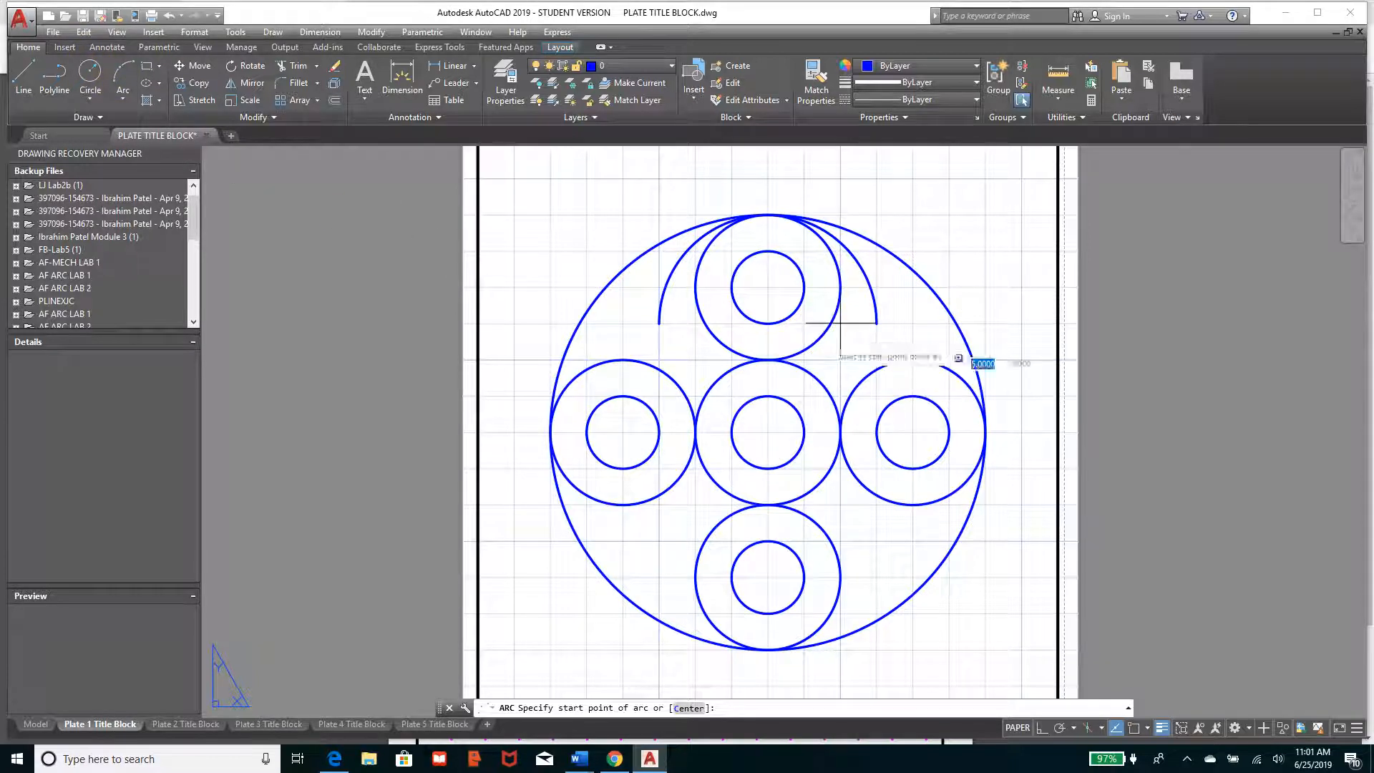
click(876, 323)
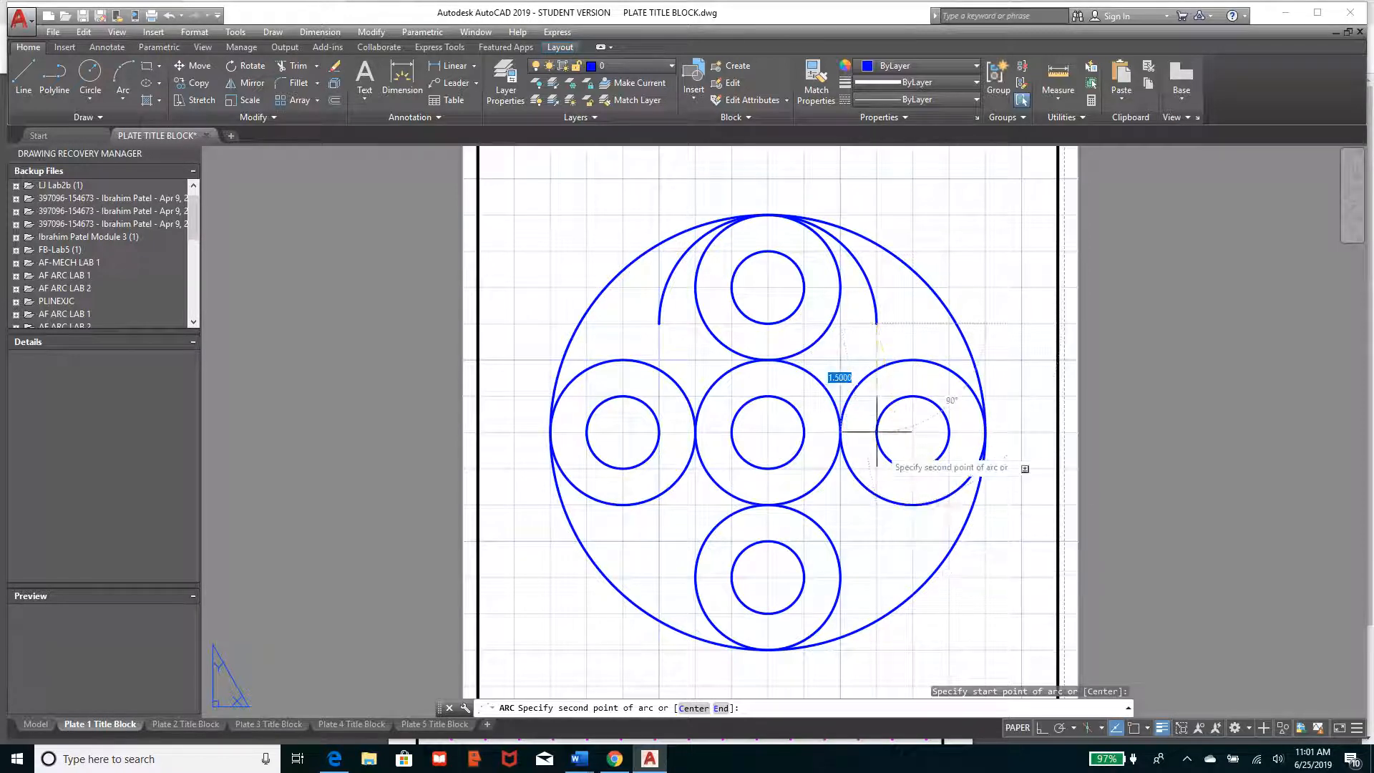
click(874, 543)
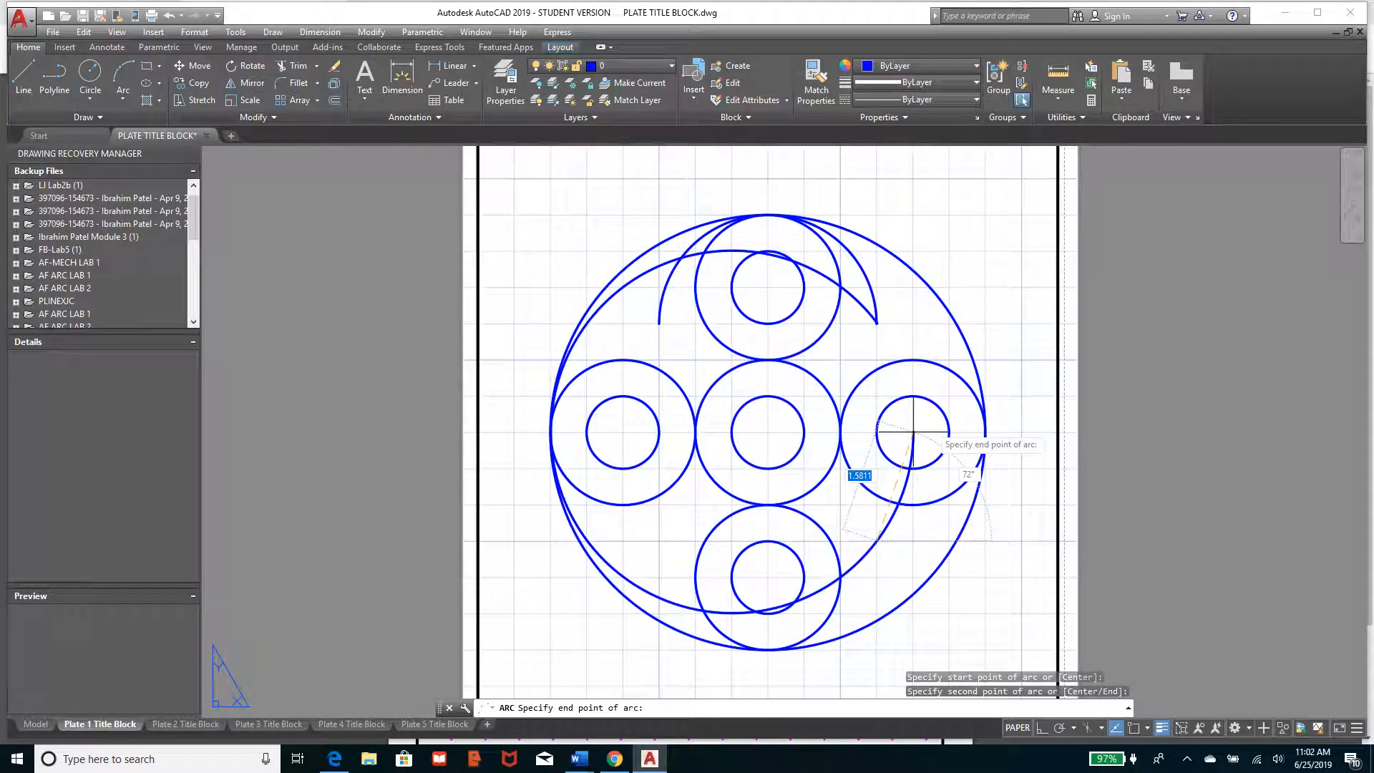
key(Escape)
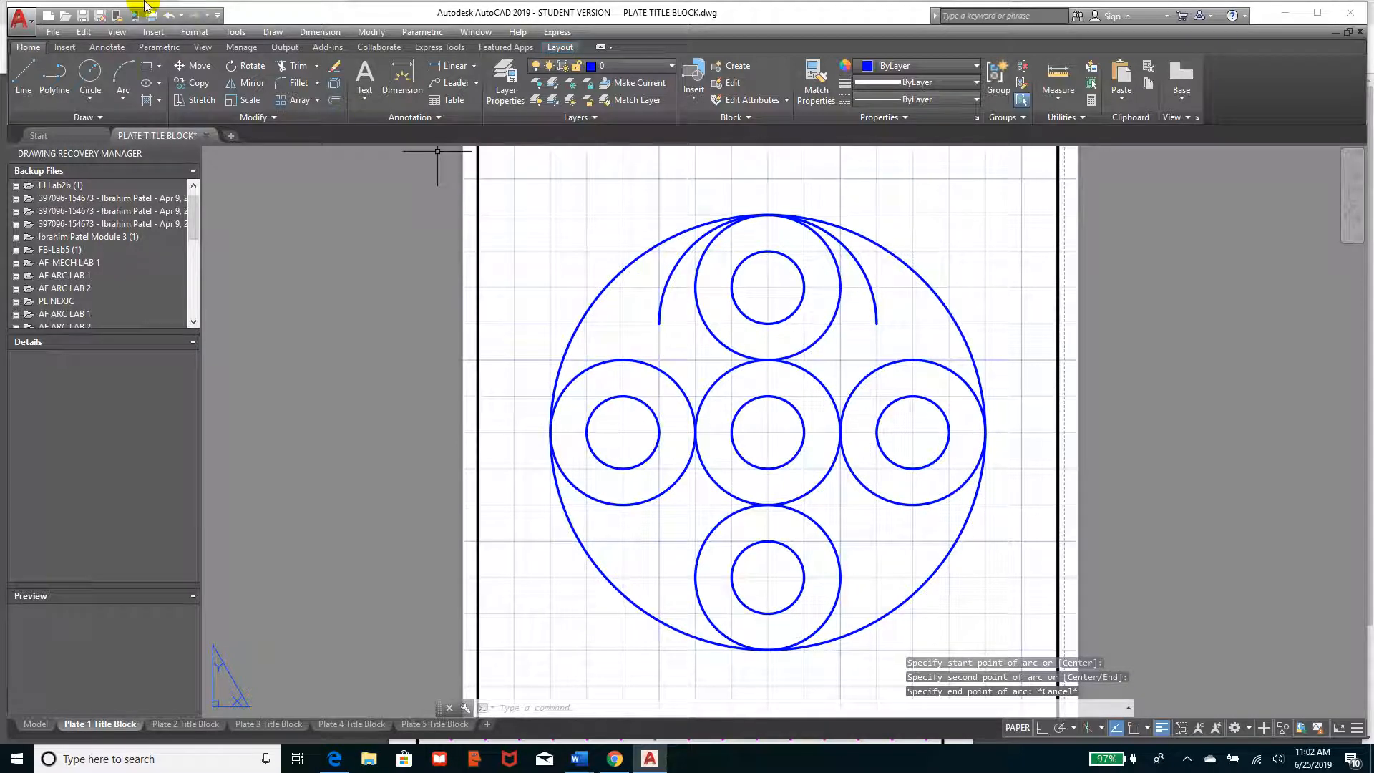
Step: Draw the right three-point arc from 1.5 units left of and below the big circle's right point, through that point, to the top arc's right end
click(123, 77)
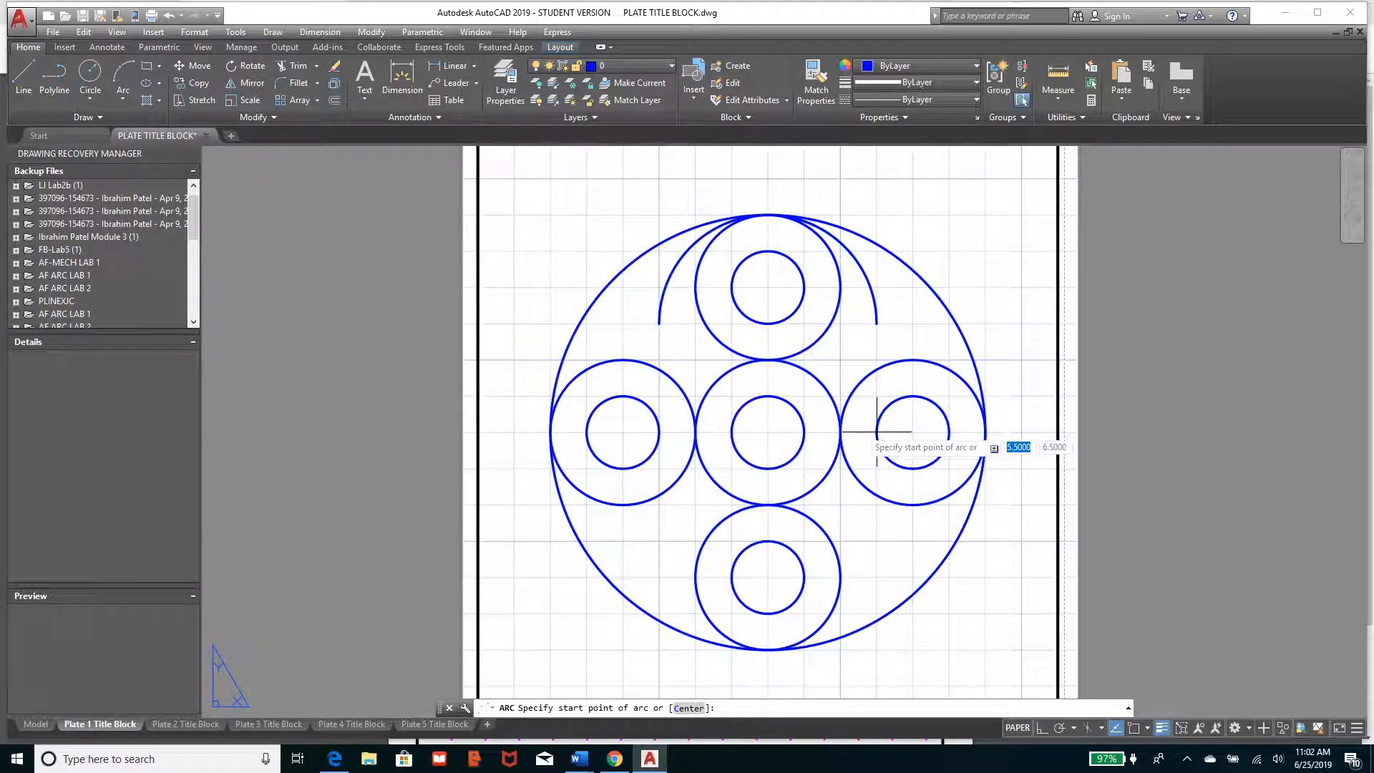
click(877, 541)
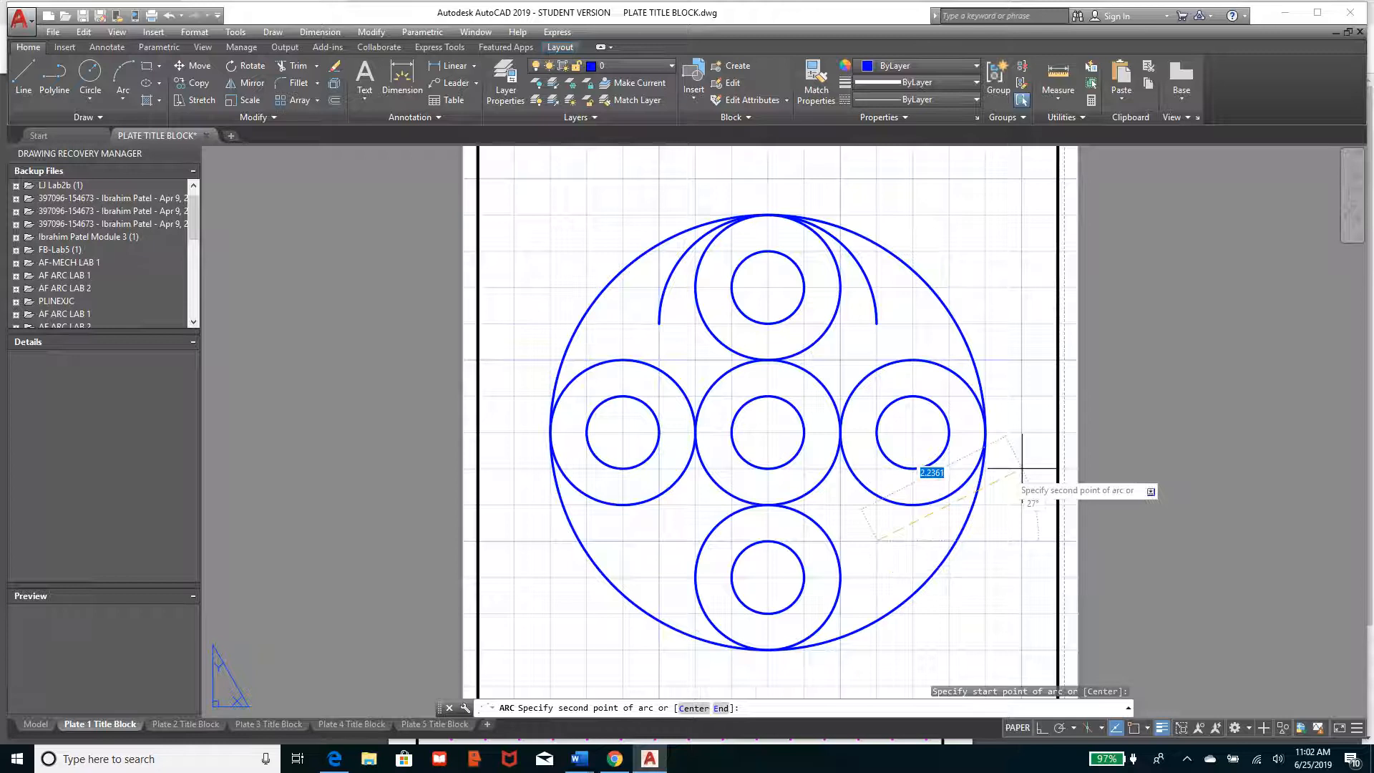
click(985, 432)
click(877, 323)
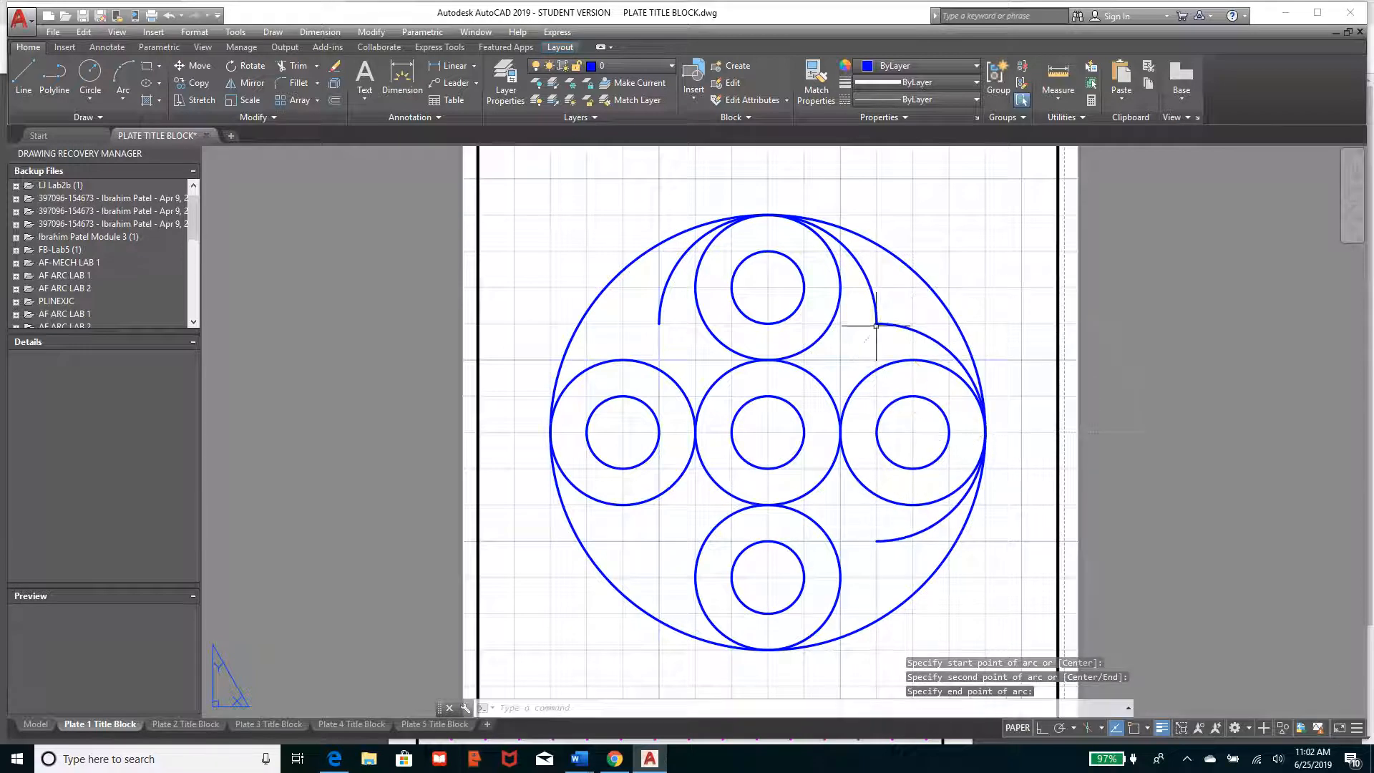
Step: Draw the bottom three-point arc from 1.5 units left of and above the big circle's lowest point, through that point, to the right arc's lower end
click(121, 72)
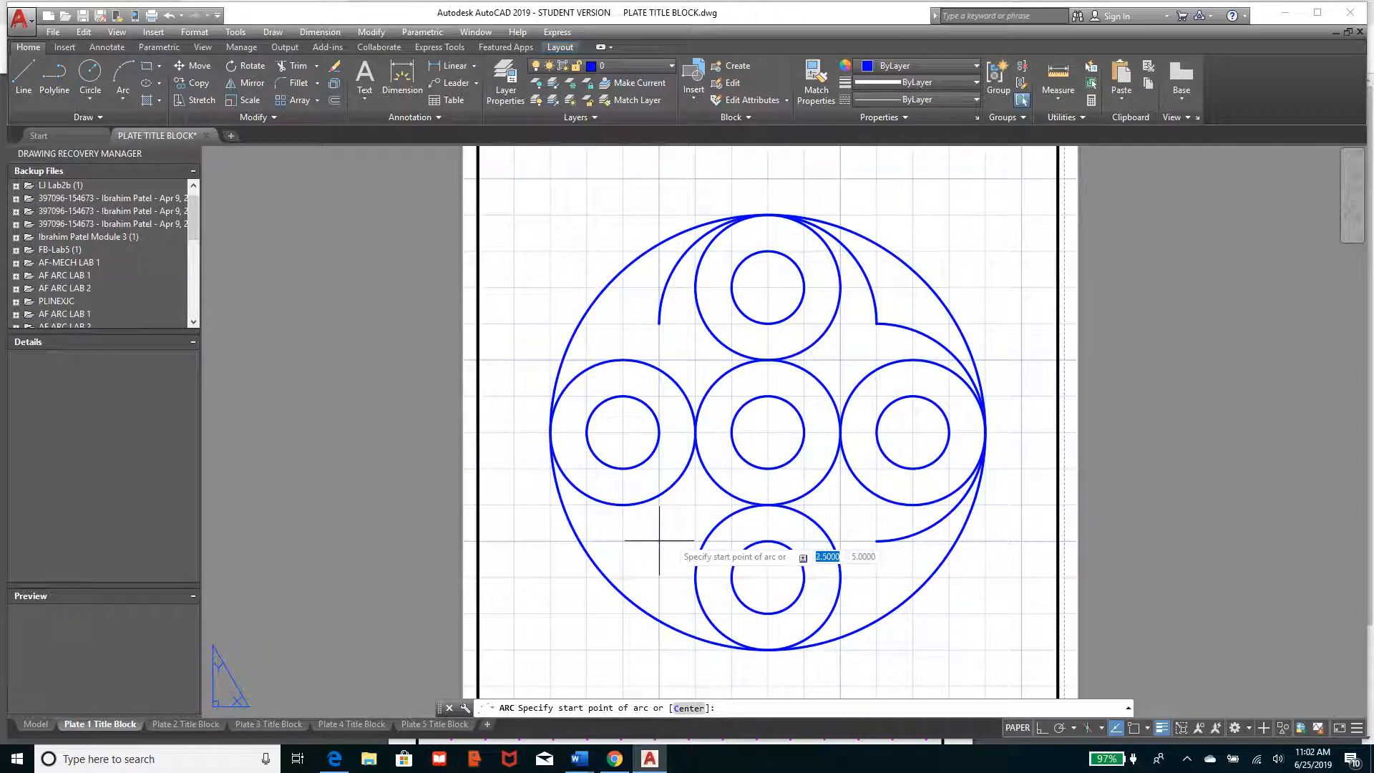
click(768, 649)
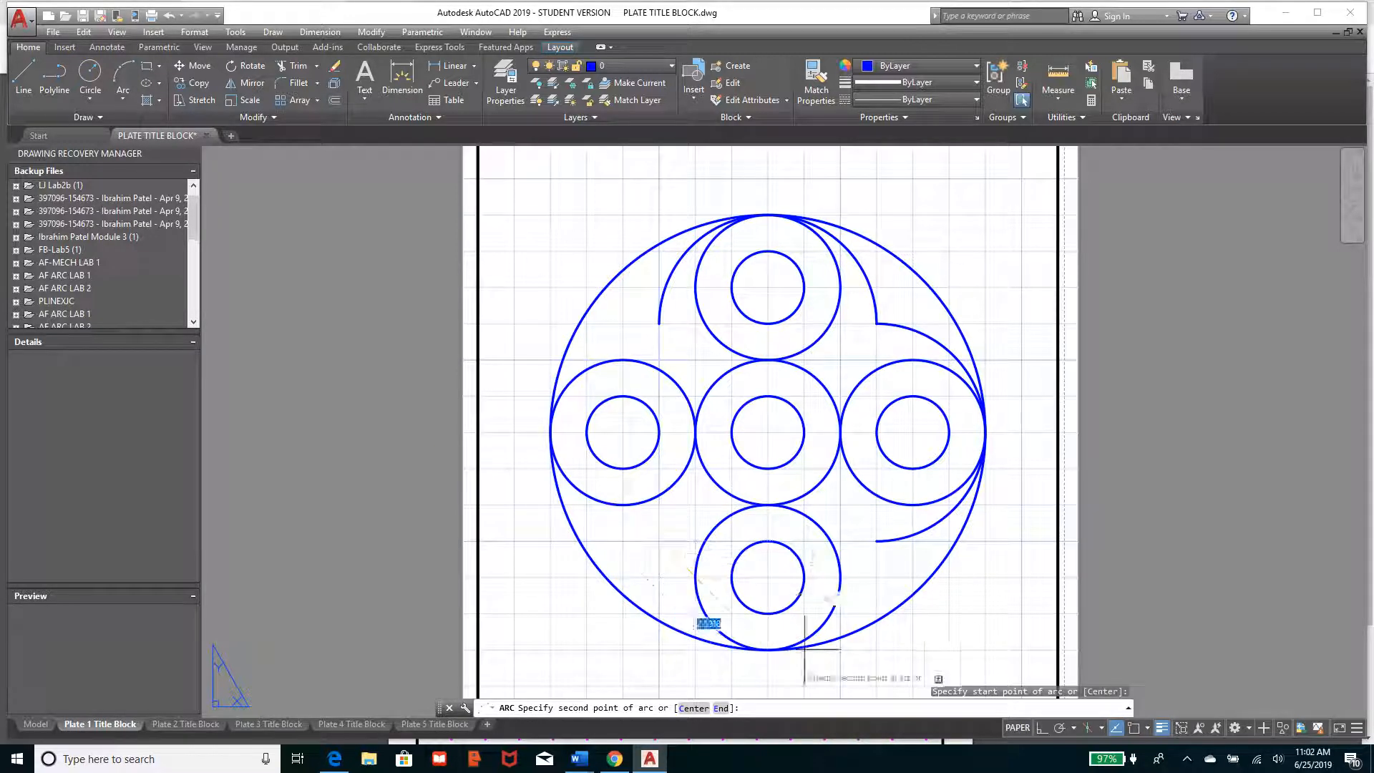
click(769, 649)
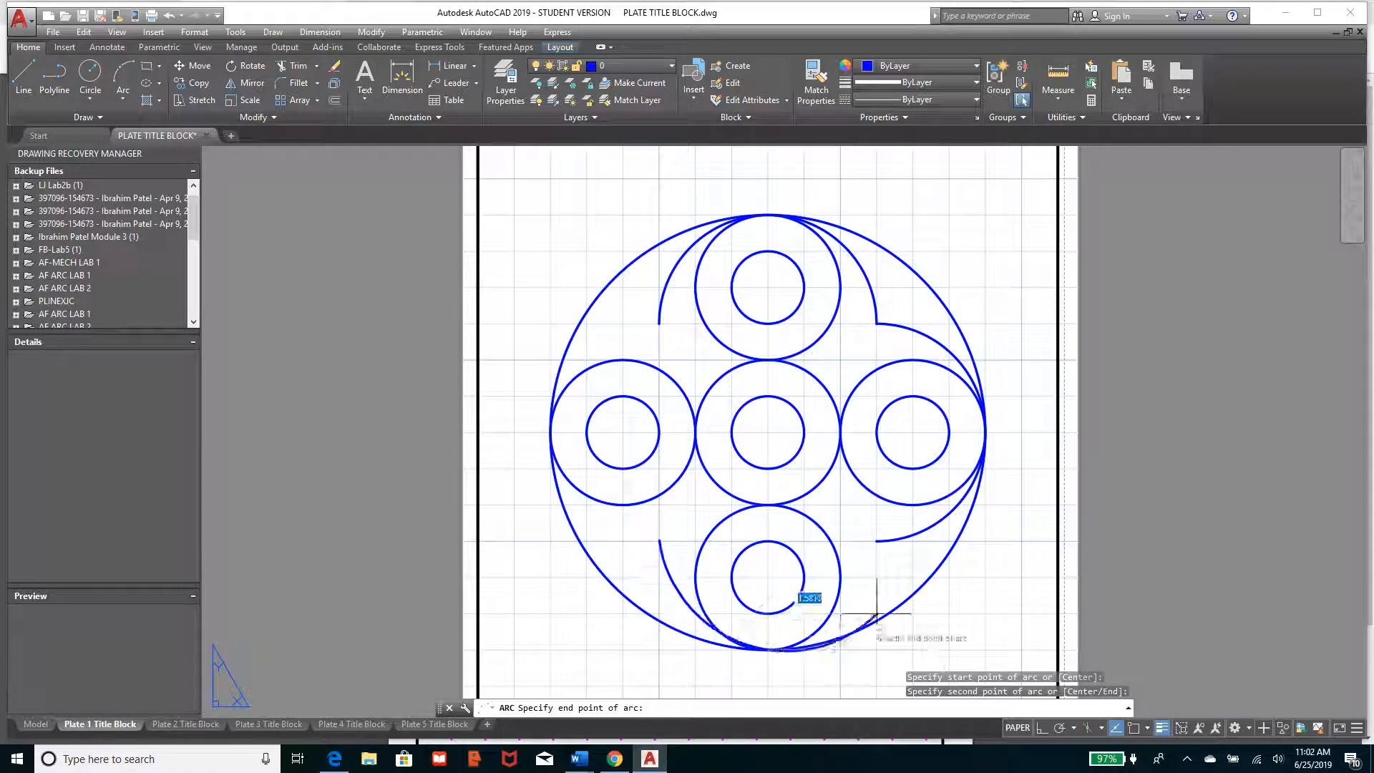
click(874, 538)
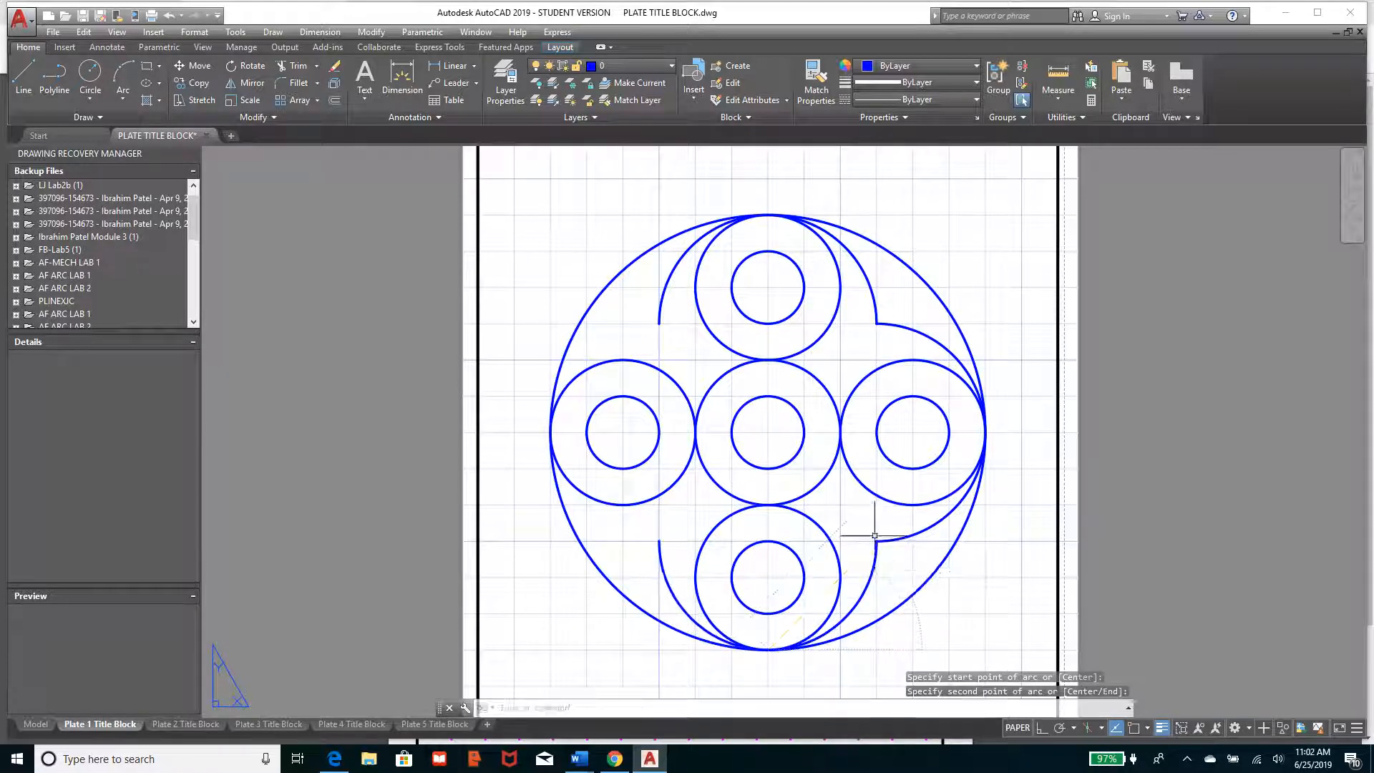
Step: Draw the left three-point arc from the bottom arc's left end through the big circle's left point to the top arc's left end
click(123, 69)
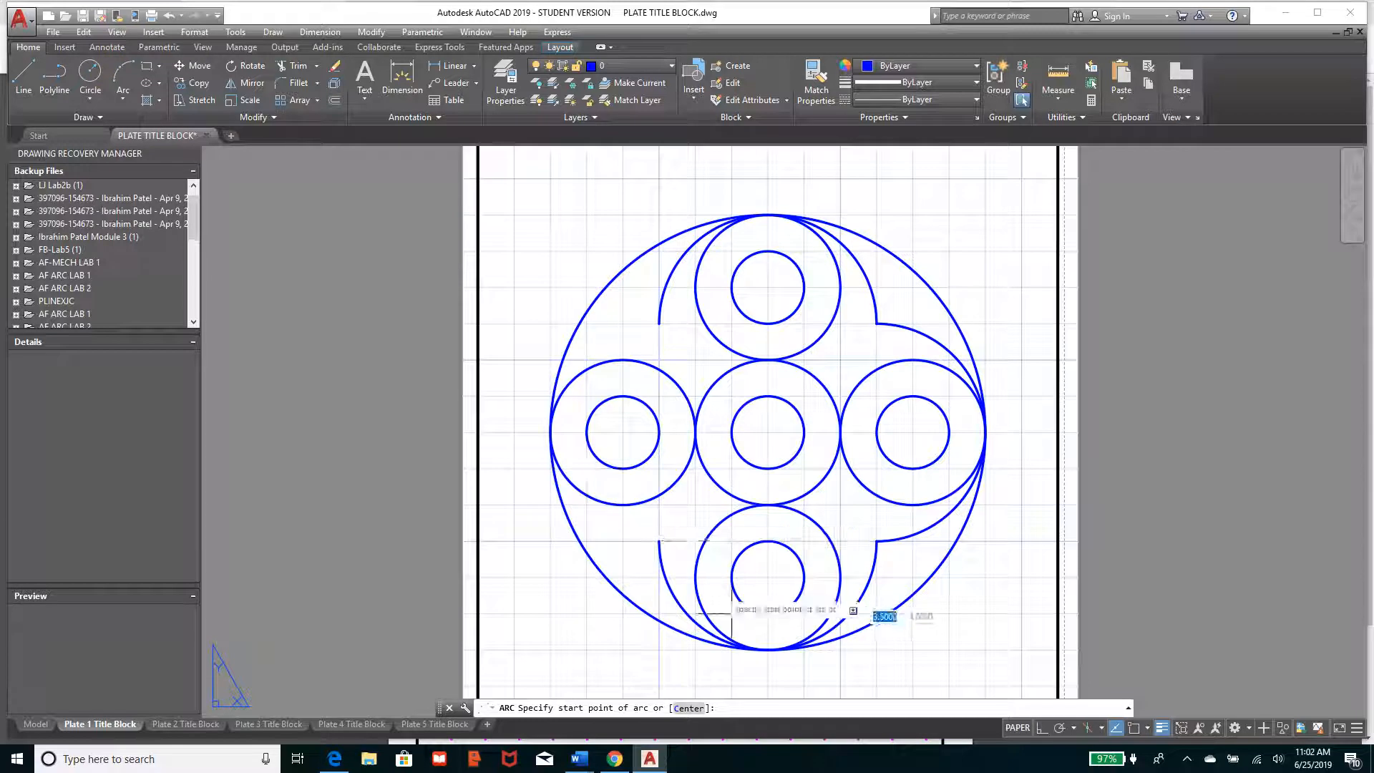
click(659, 540)
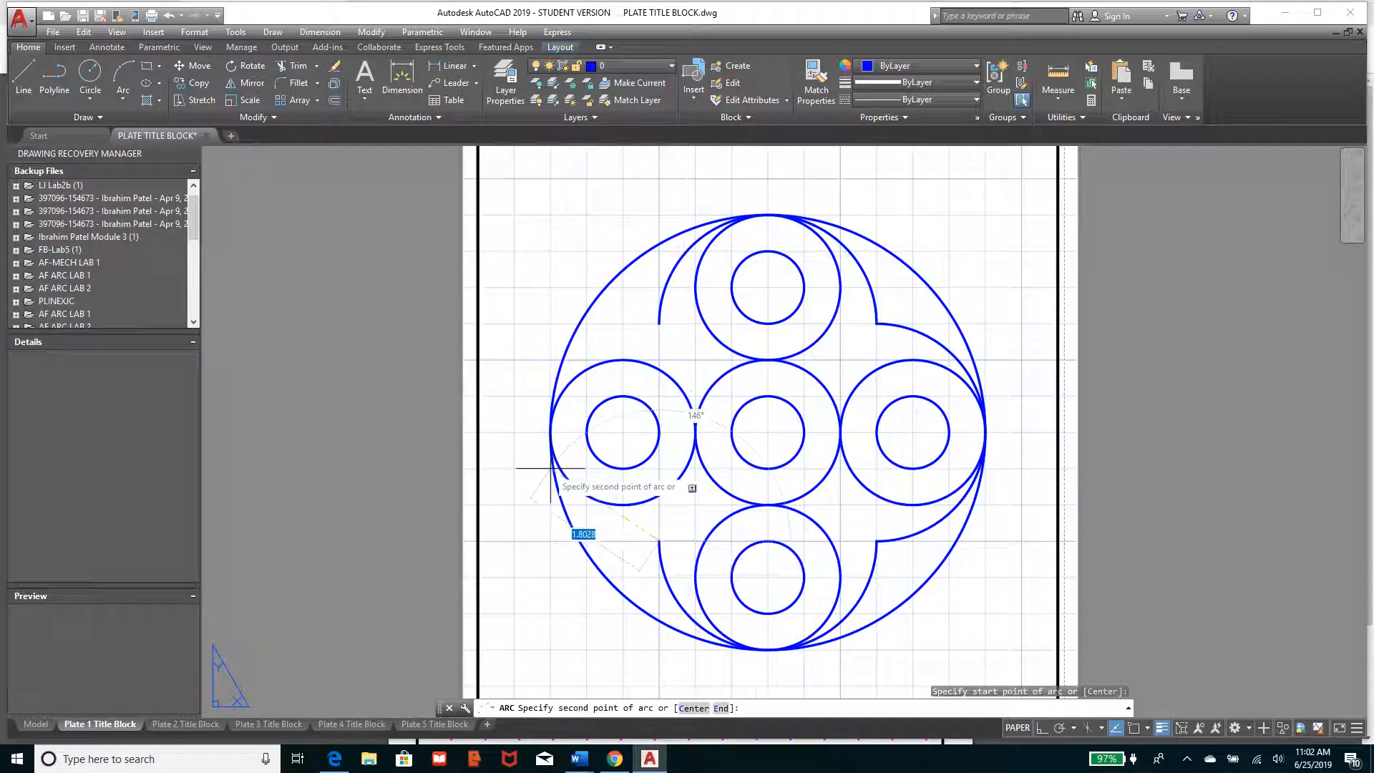
click(551, 431)
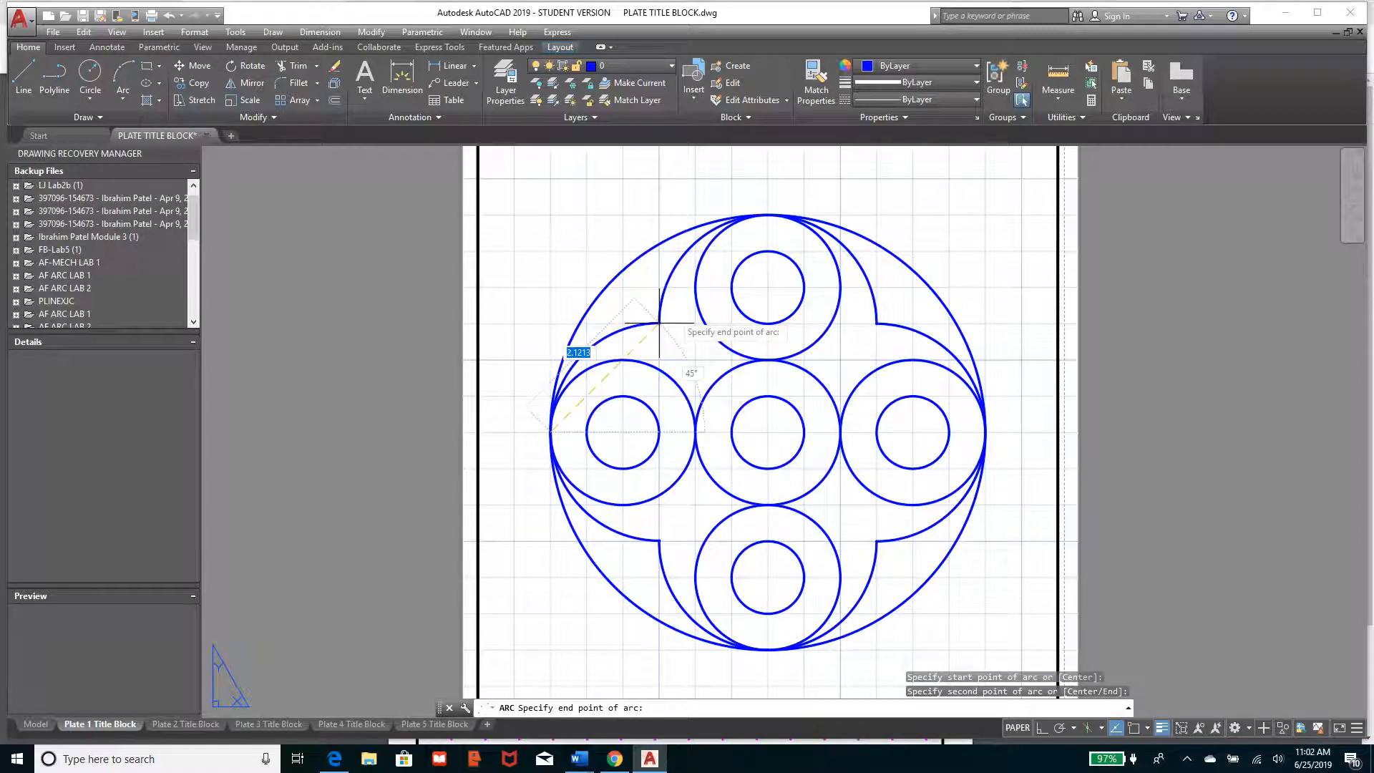
click(660, 324)
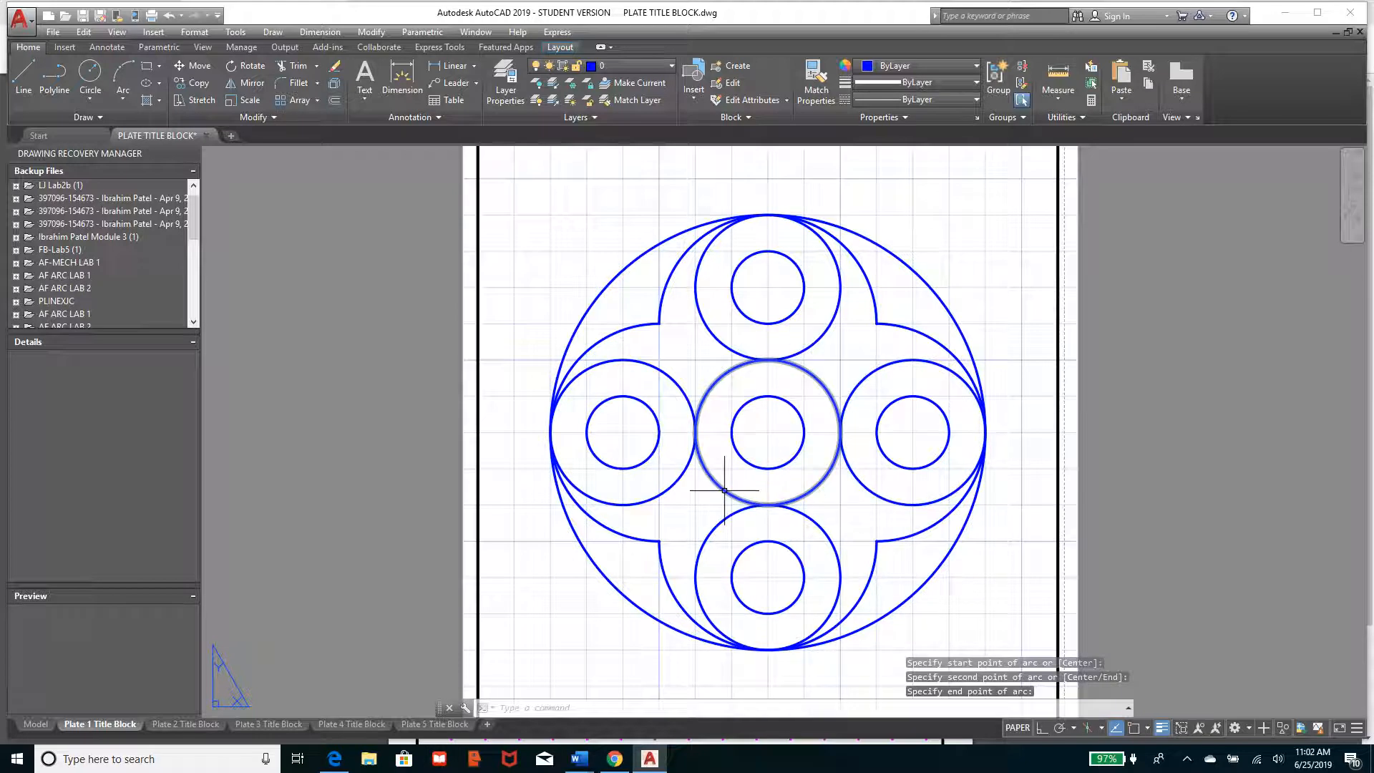
key(Escape)
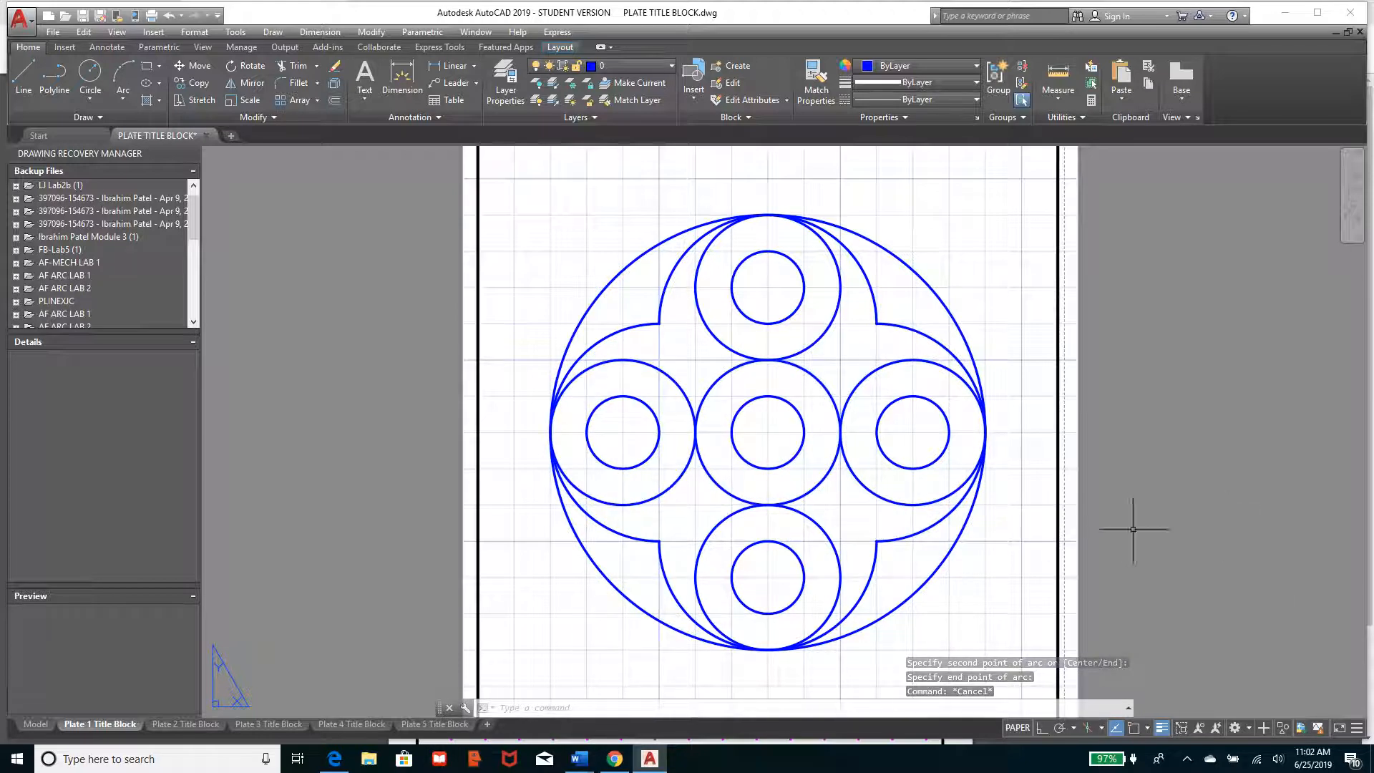
Step: Change the title block's title to JC-PLT-5, replacing the placeholder initials and the plate number
scroll(783, 483, down, 2)
mouse_move(797, 479)
middle_down()
mouse_move(812, 443)
mouse_move(870, 402)
mouse_move(705, 415)
middle_up()
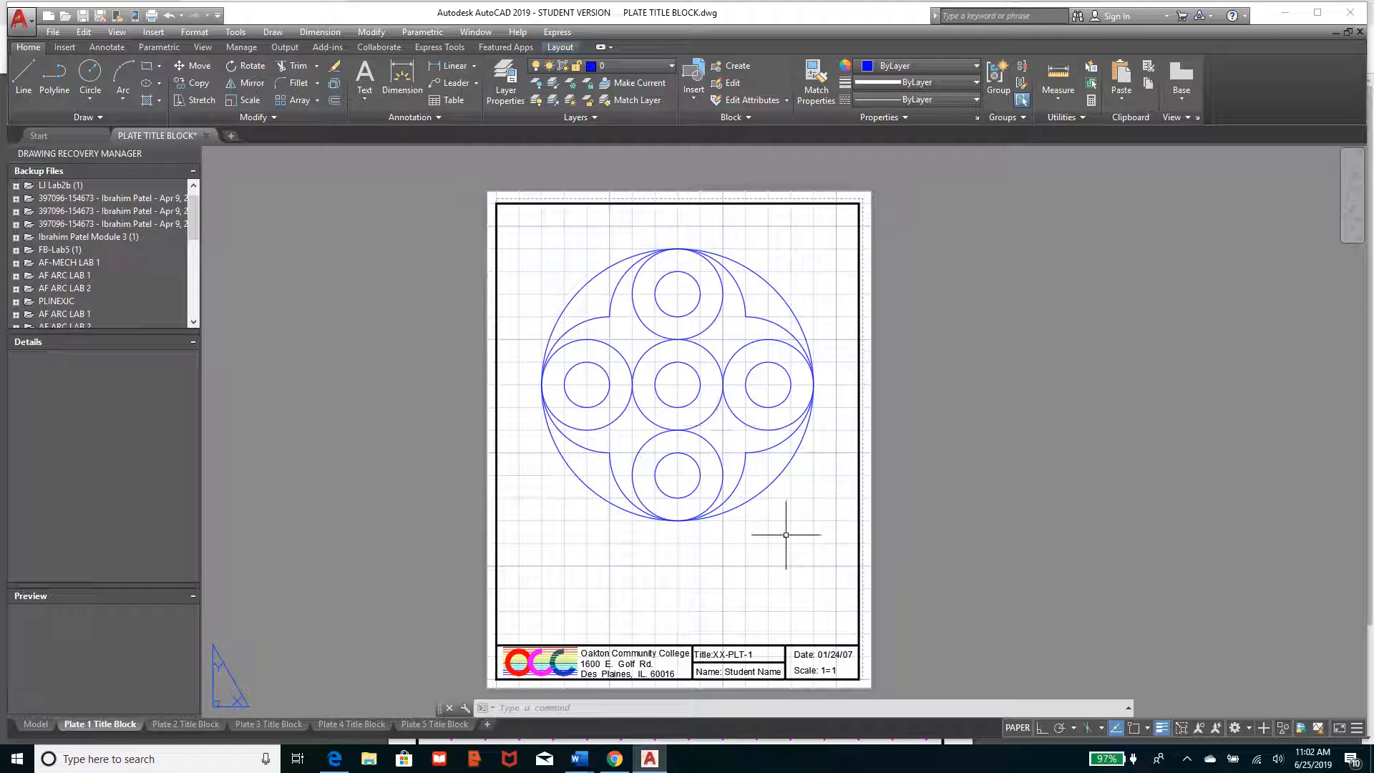
middle_drag(770, 648, 717, 466)
scroll(679, 462, up, 2)
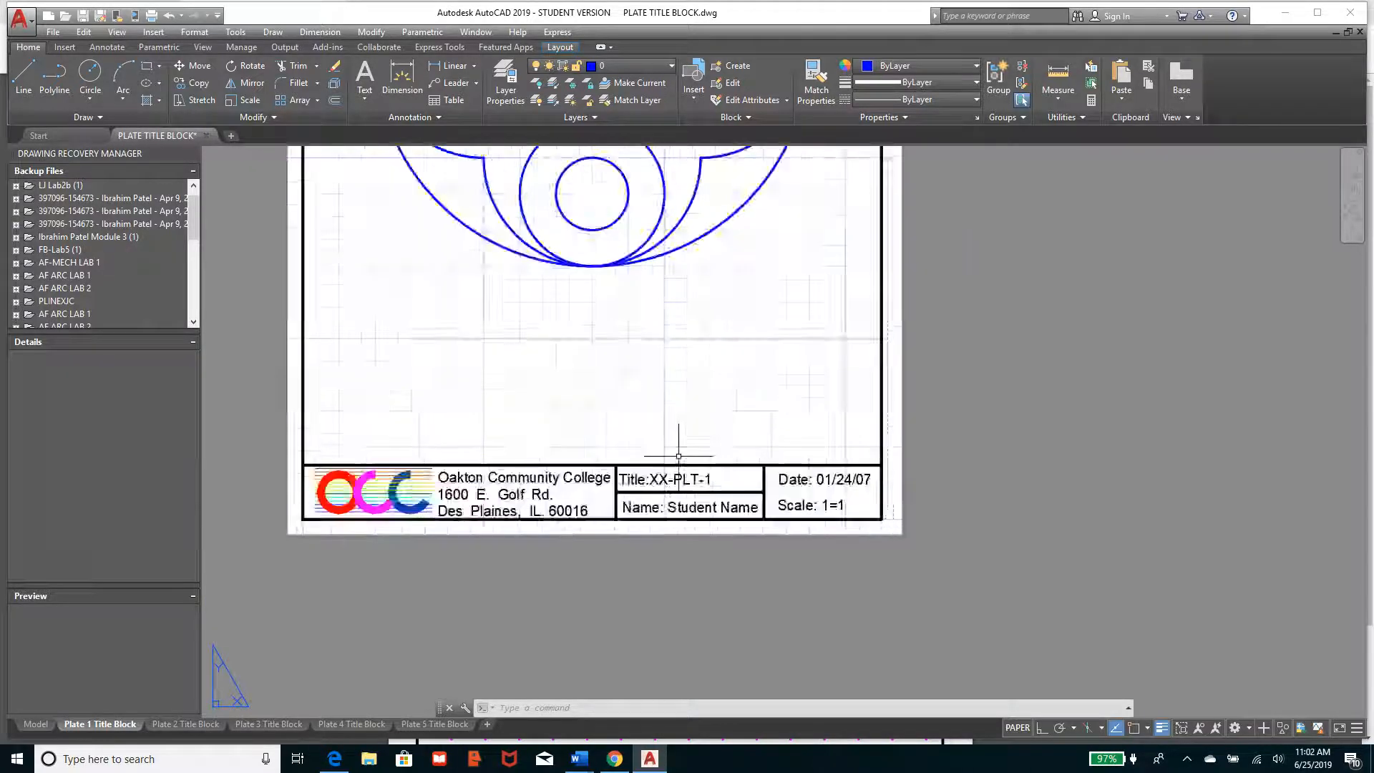
scroll(683, 465, up, 4)
middle_drag(650, 501, 781, 538)
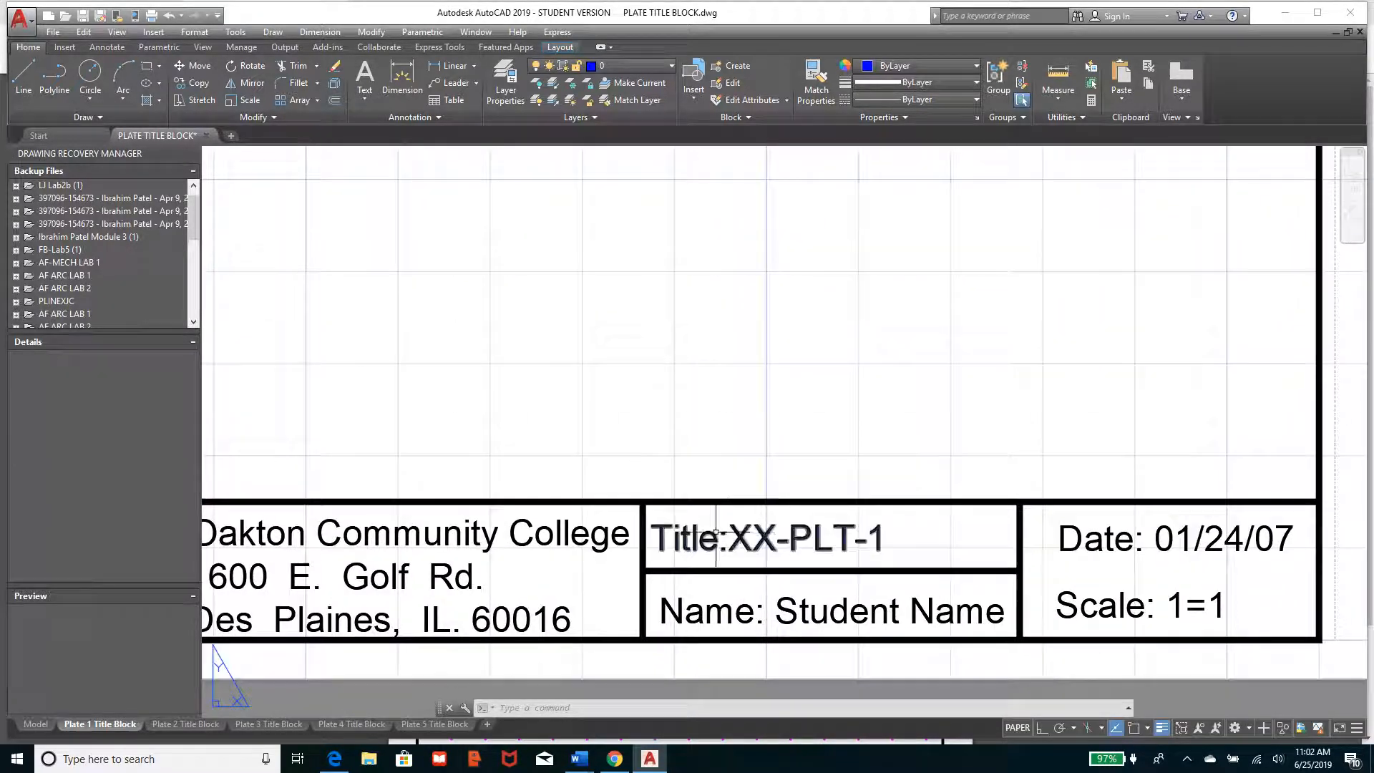
double_click(741, 537)
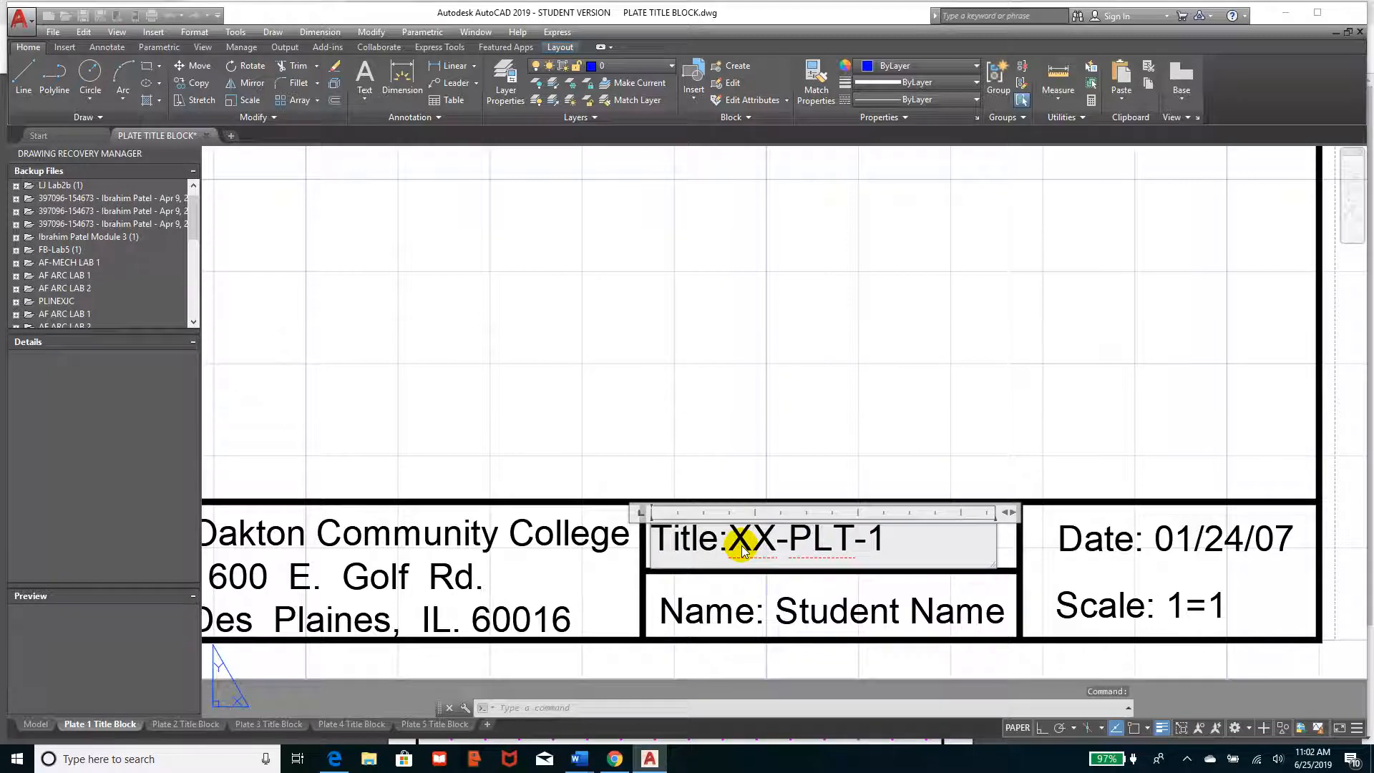
drag(731, 540, 778, 540)
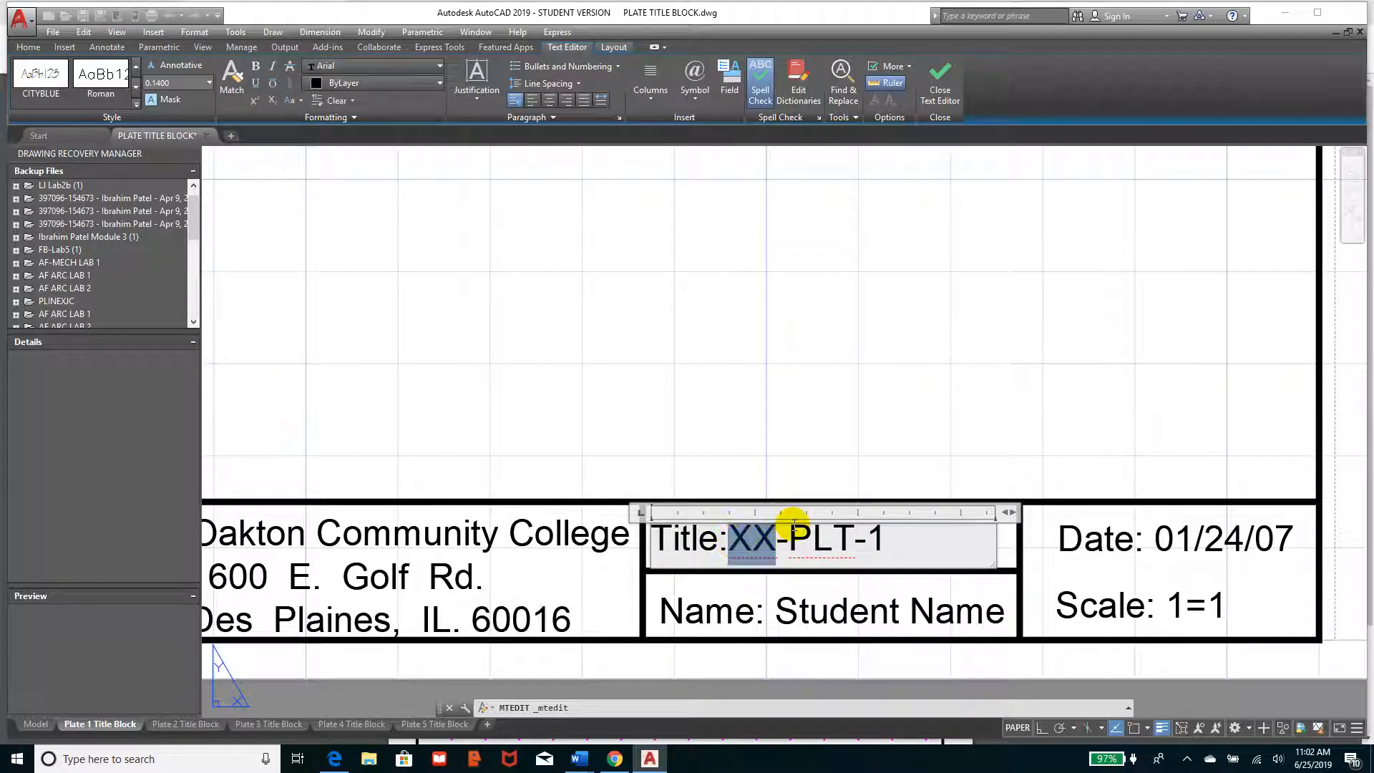
text(JC)
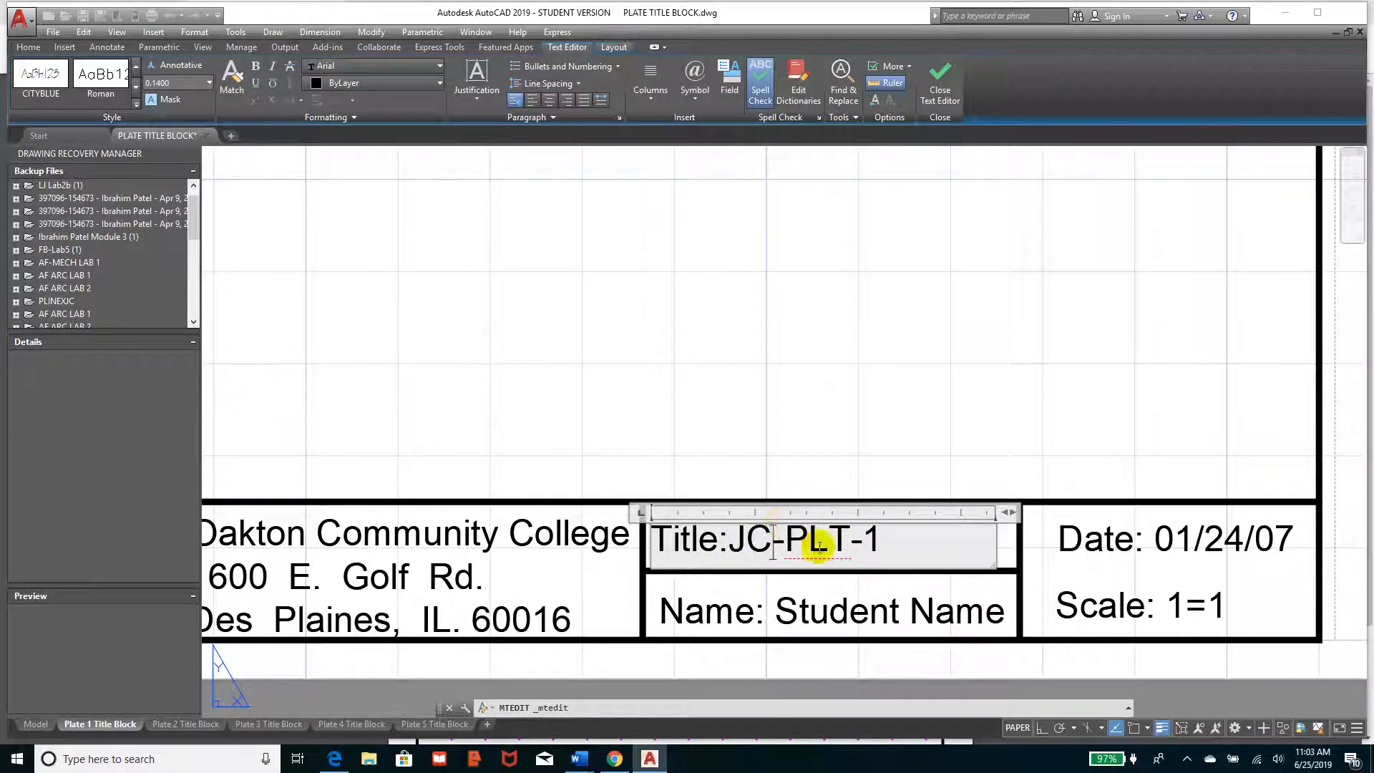
drag(875, 540, 859, 533)
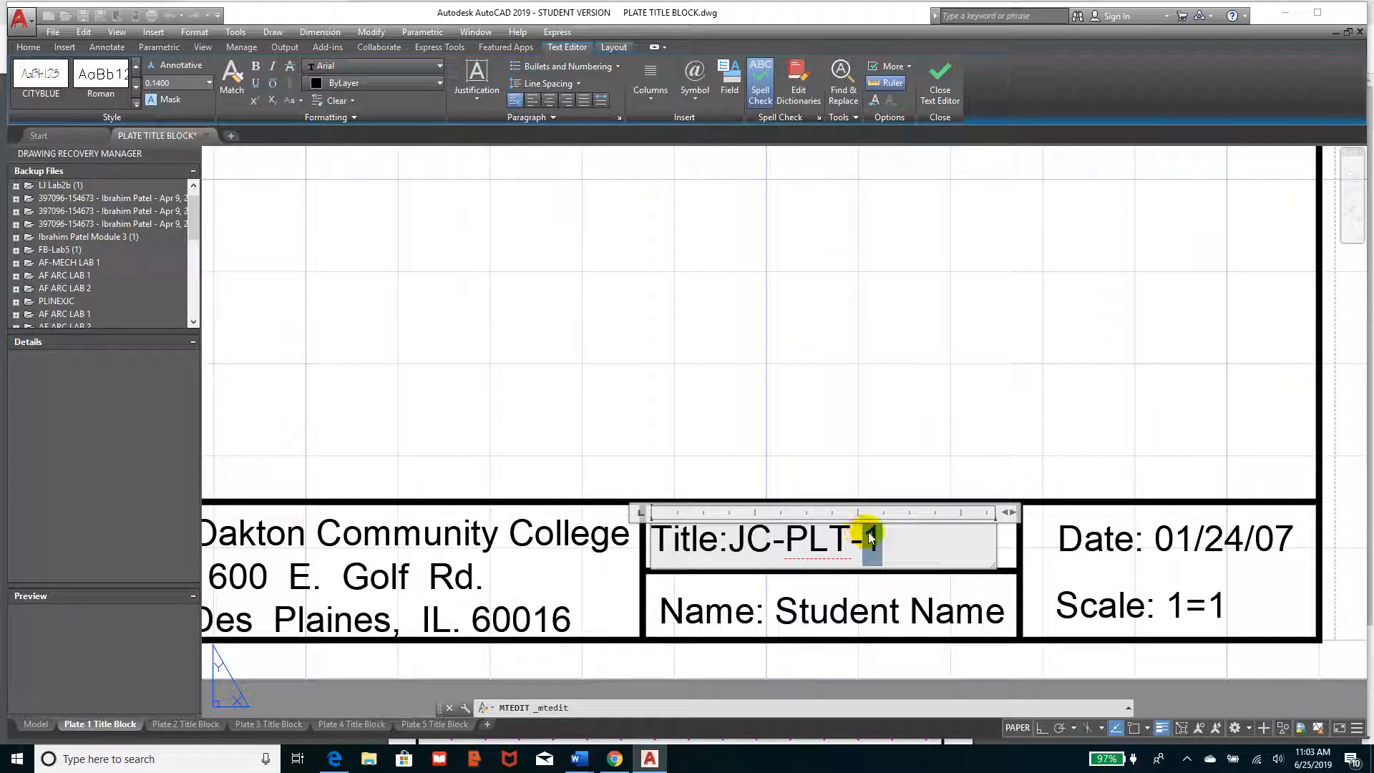
text(5)
click(1281, 535)
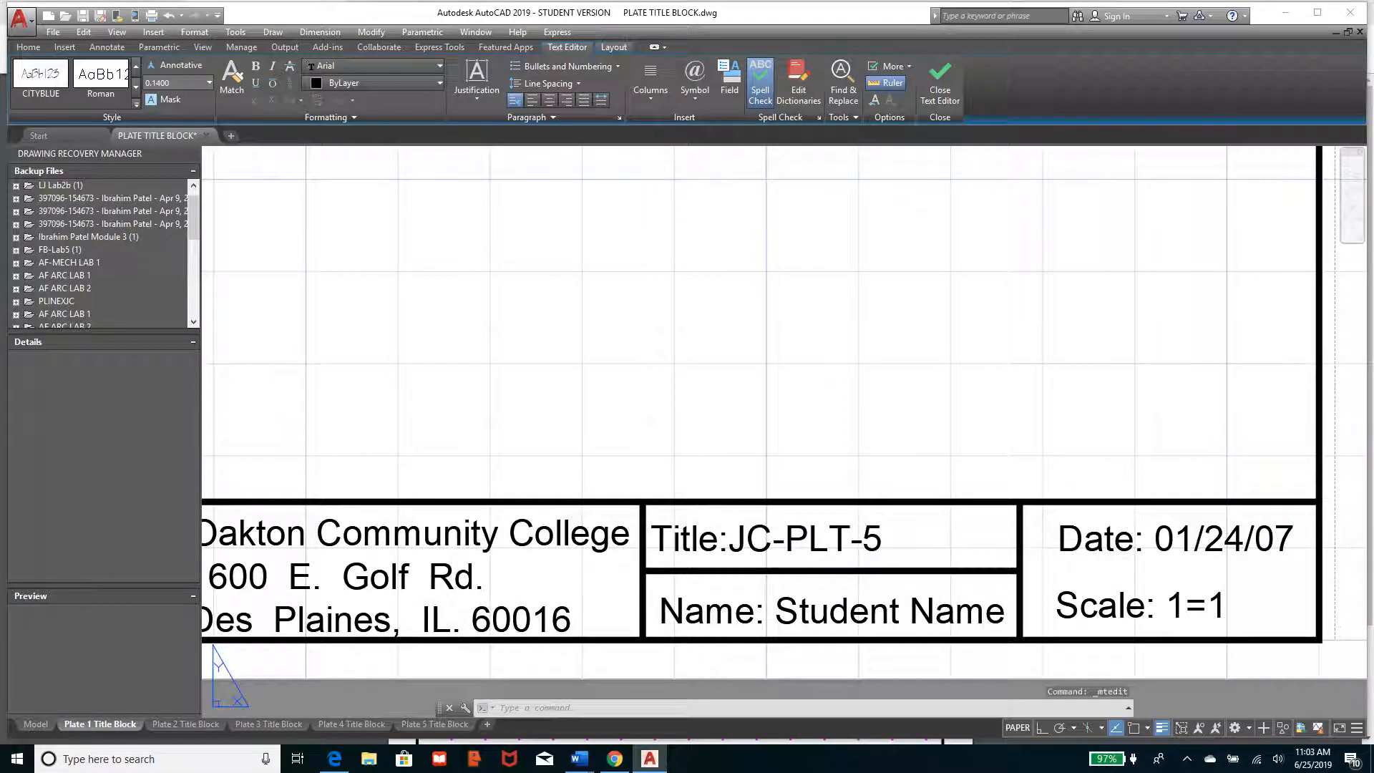
Step: Set the title block's date to 06/25/19
click(1293, 536)
click(1288, 535)
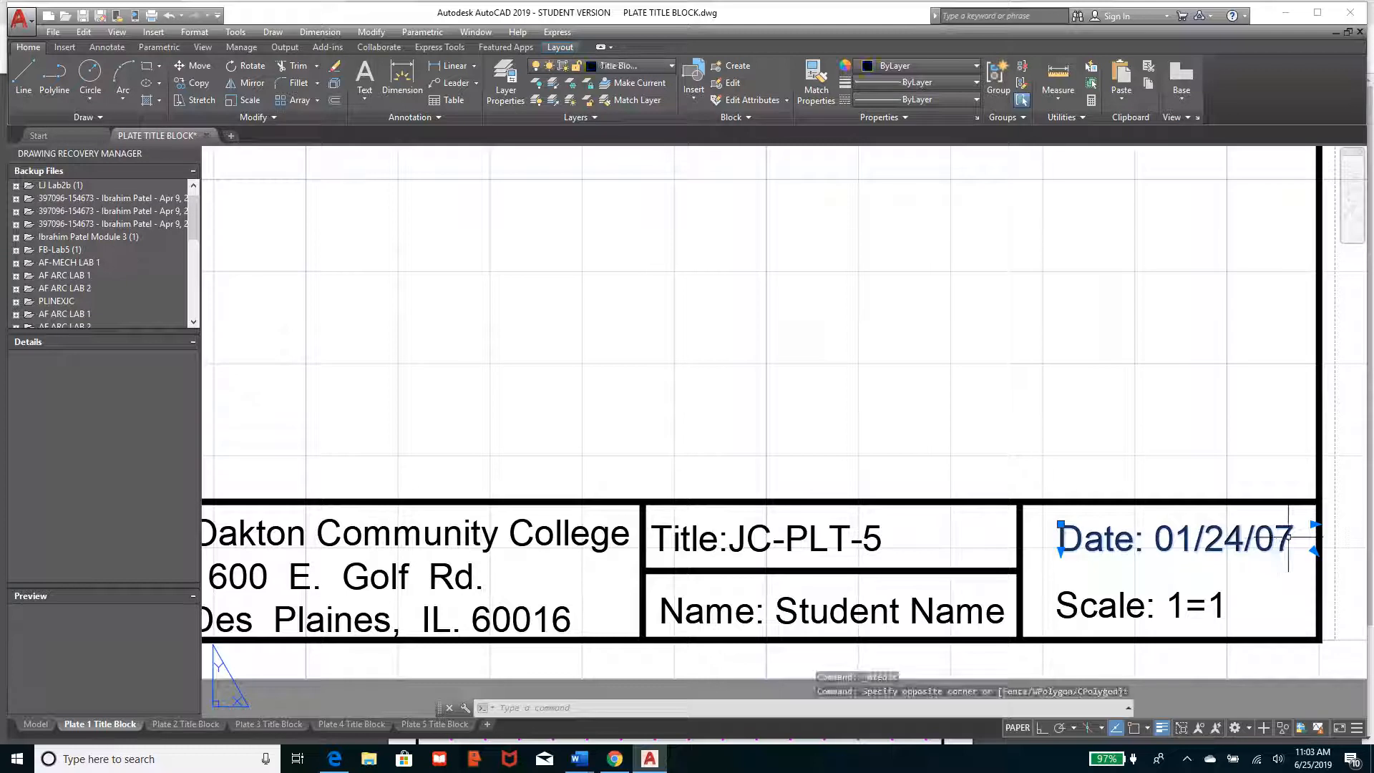
double_click(1209, 537)
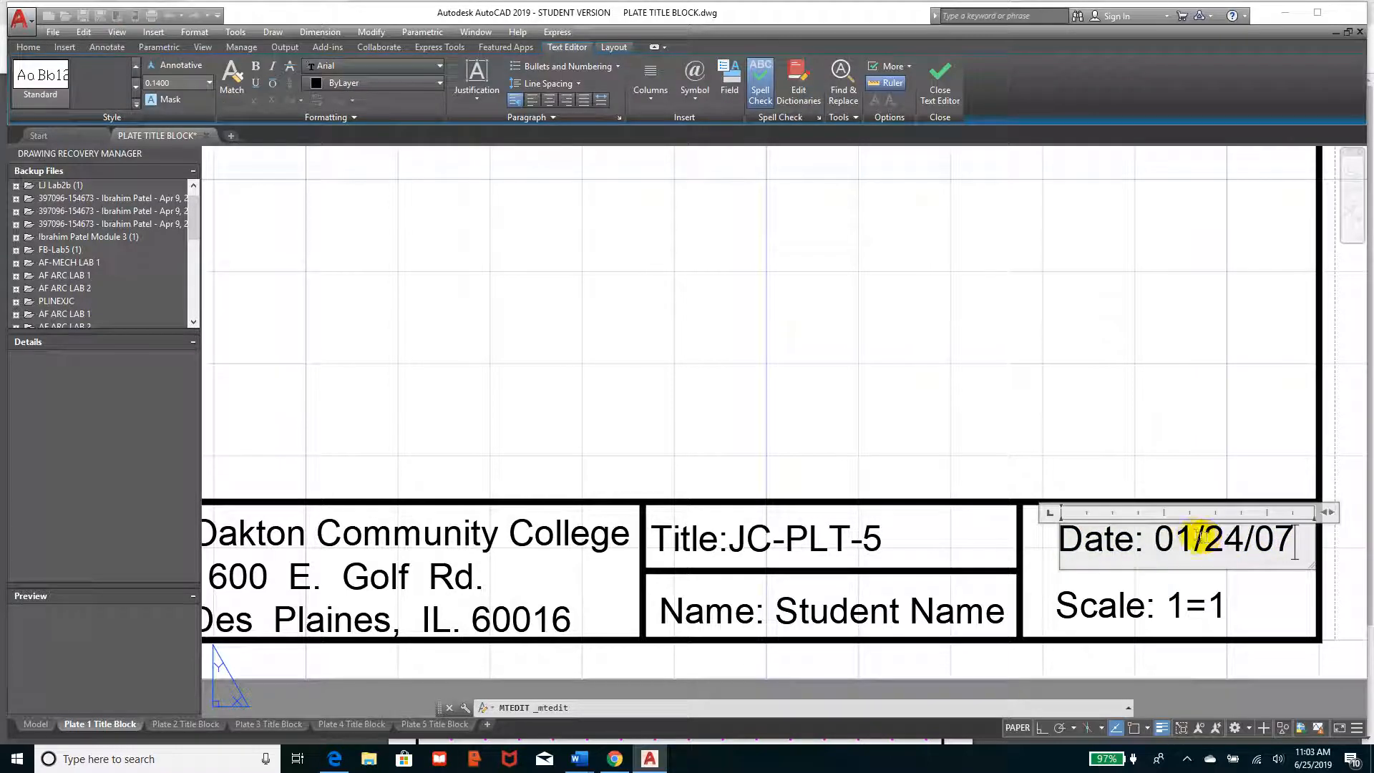
drag(1190, 537, 1183, 539)
text(6)
click(1238, 541)
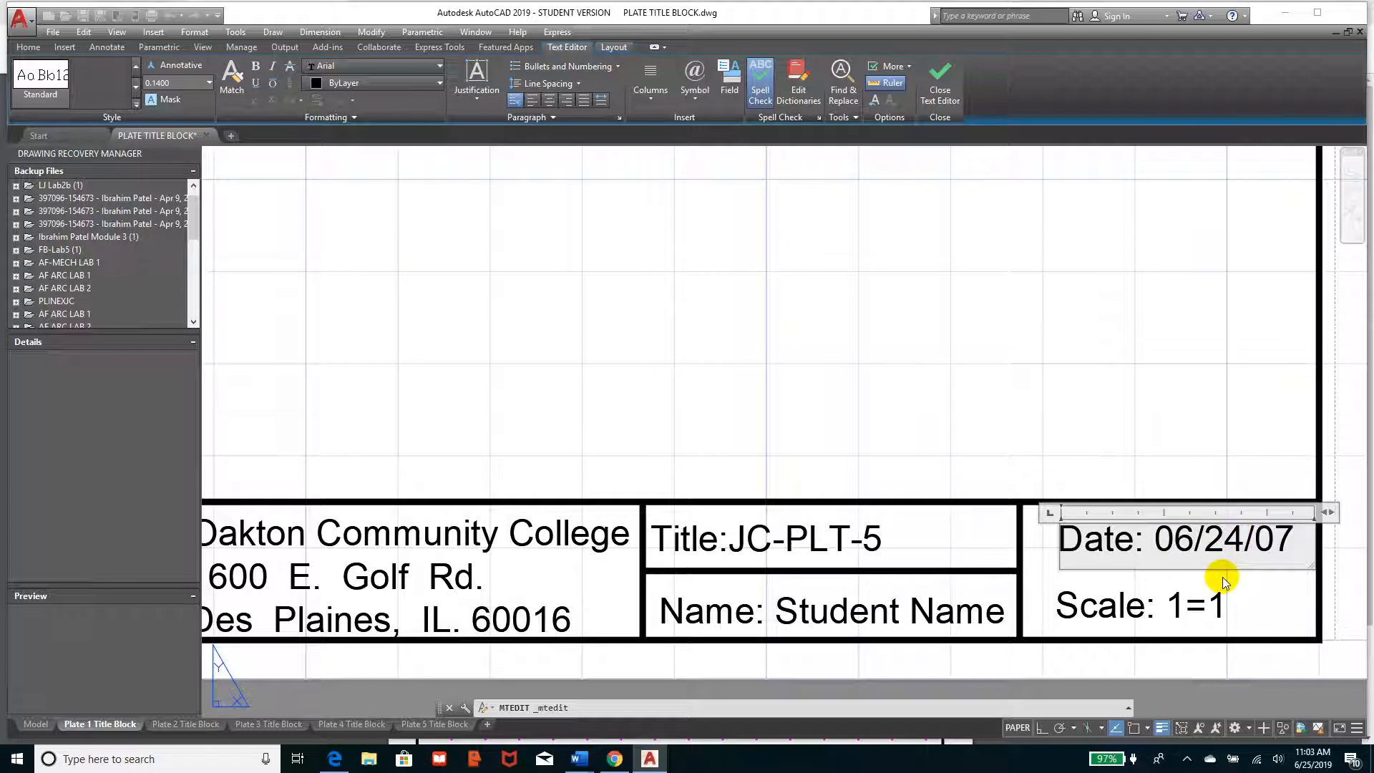
key(BackSpace)
text(5)
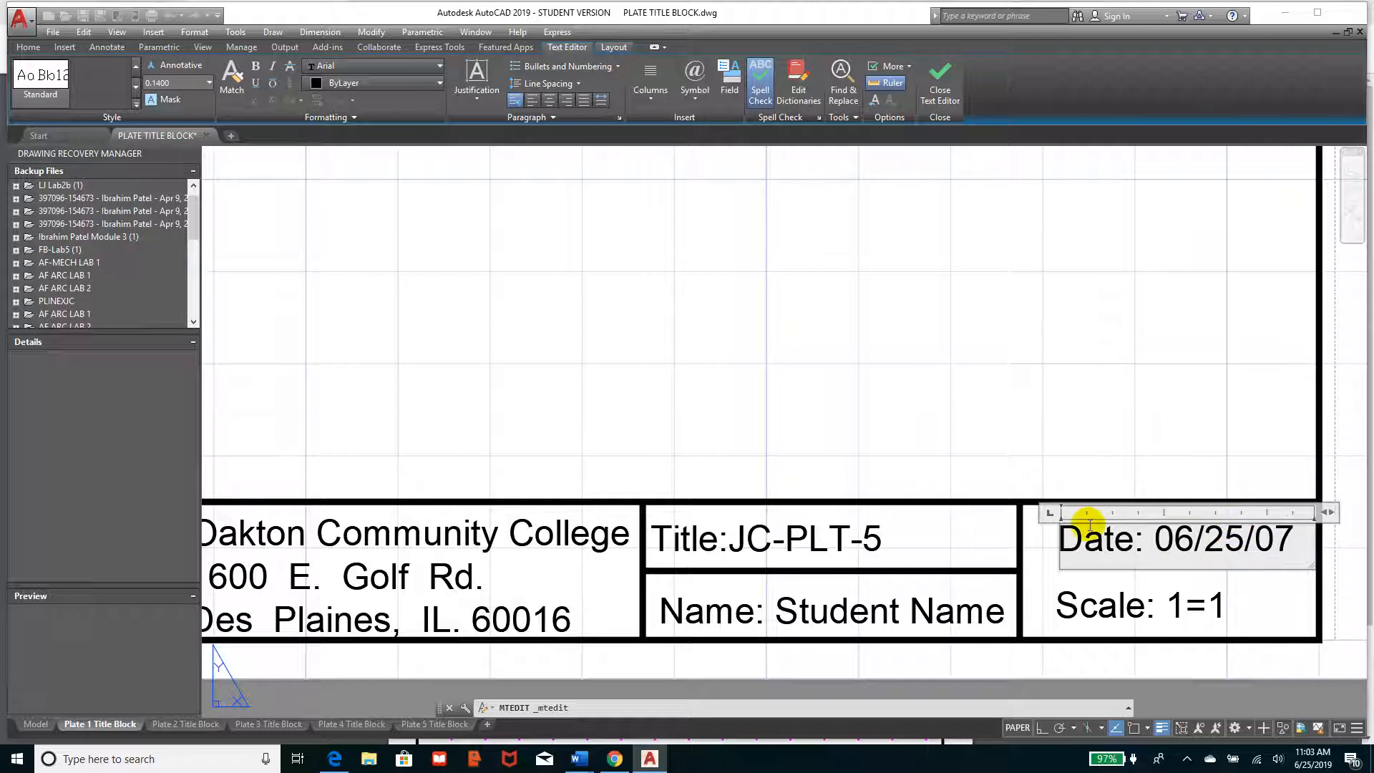
drag(1293, 540, 1264, 543)
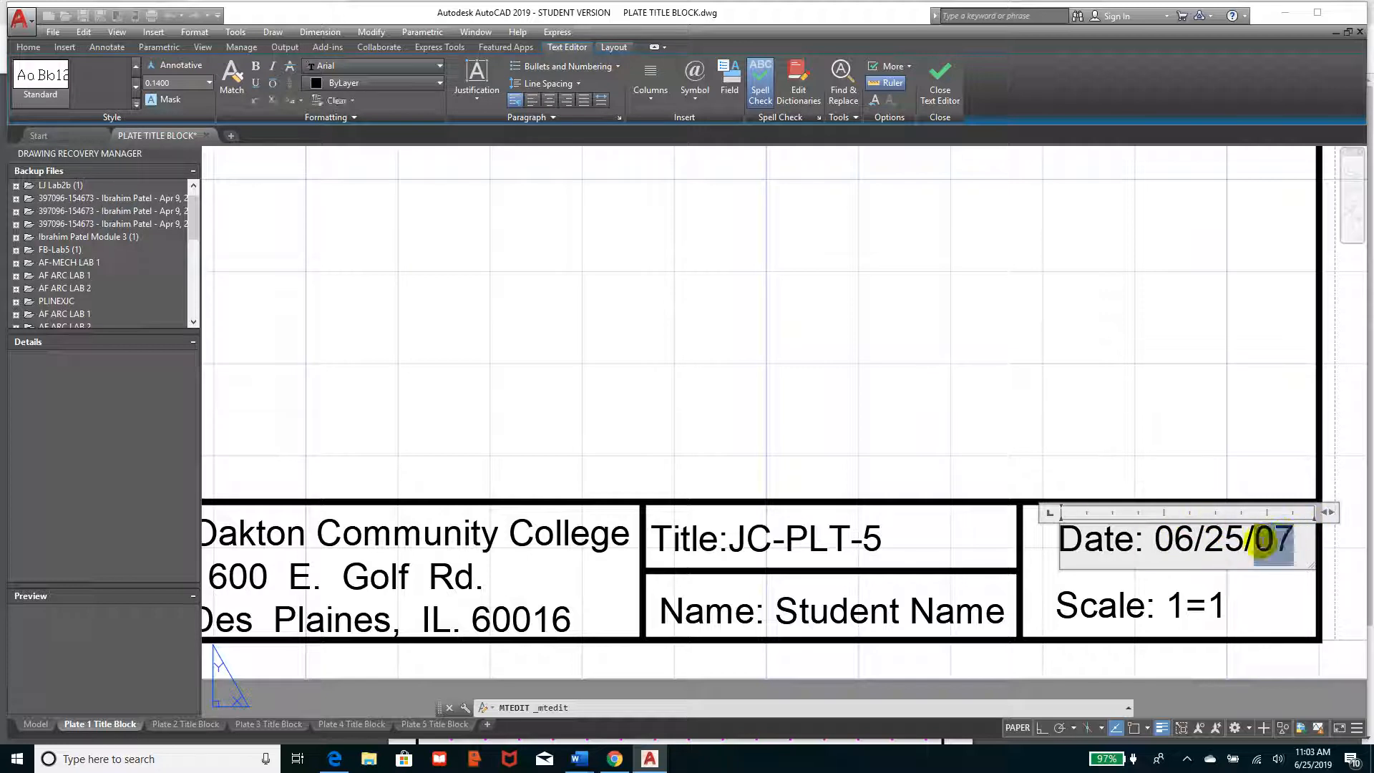
text(19)
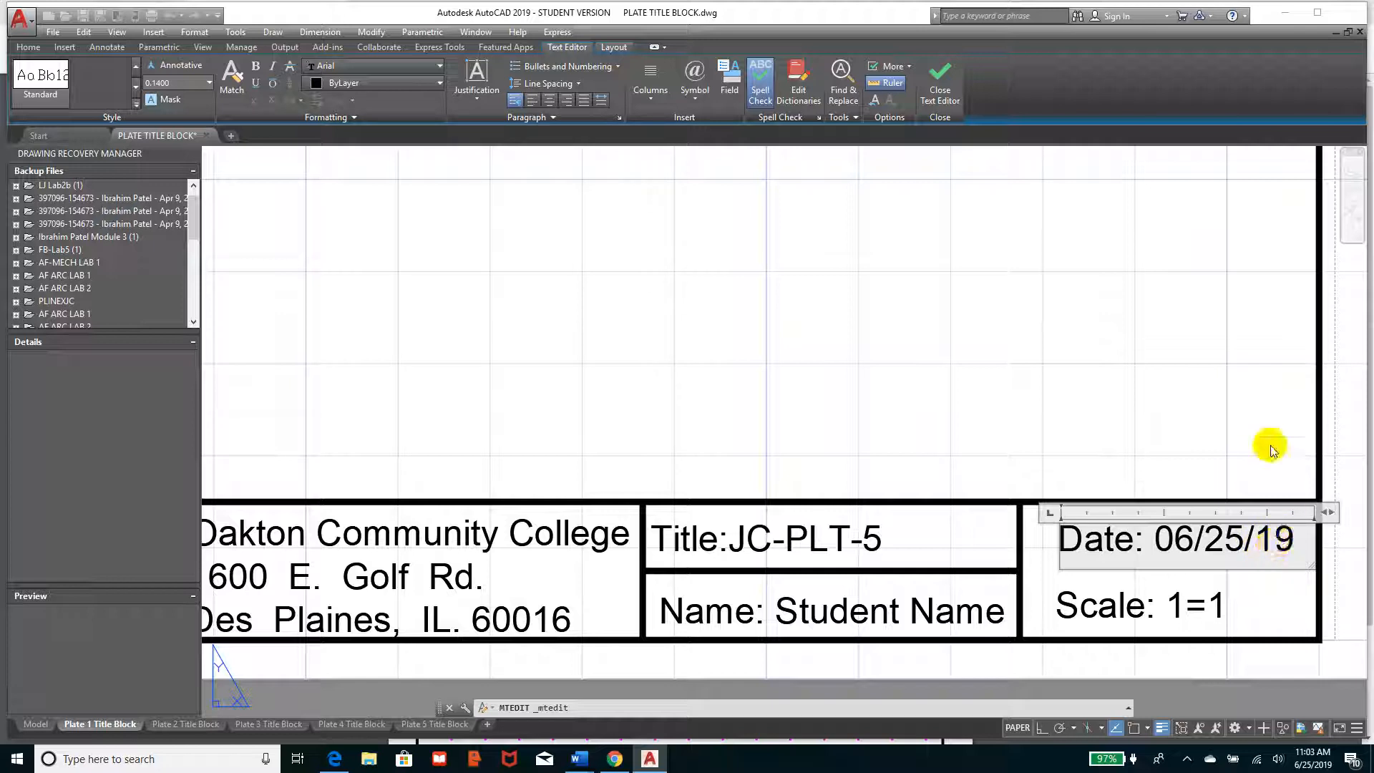
click(940, 95)
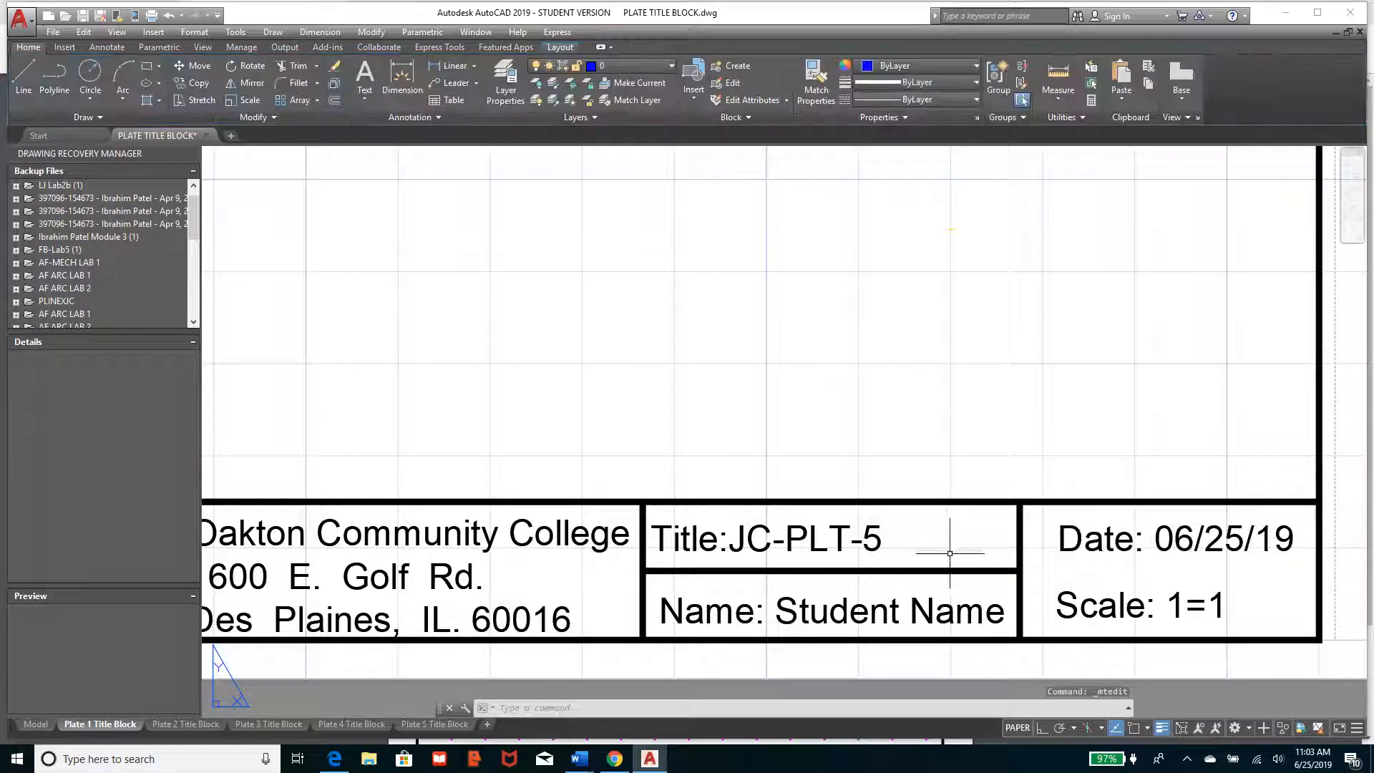
Step: Replace the Student Name placeholder in the title block with the drafter's name
click(905, 610)
double_click(792, 610)
drag(777, 610, 992, 614)
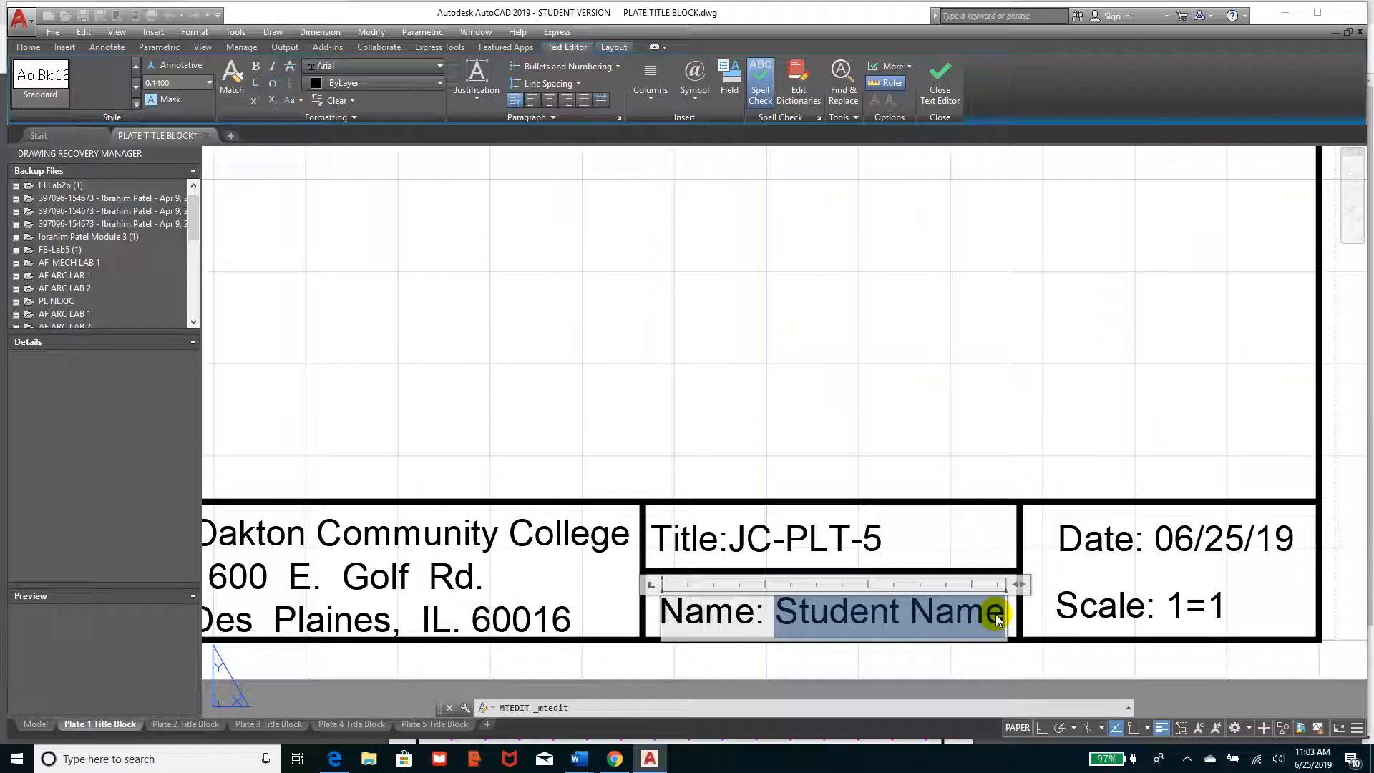
text(J. Cirone)
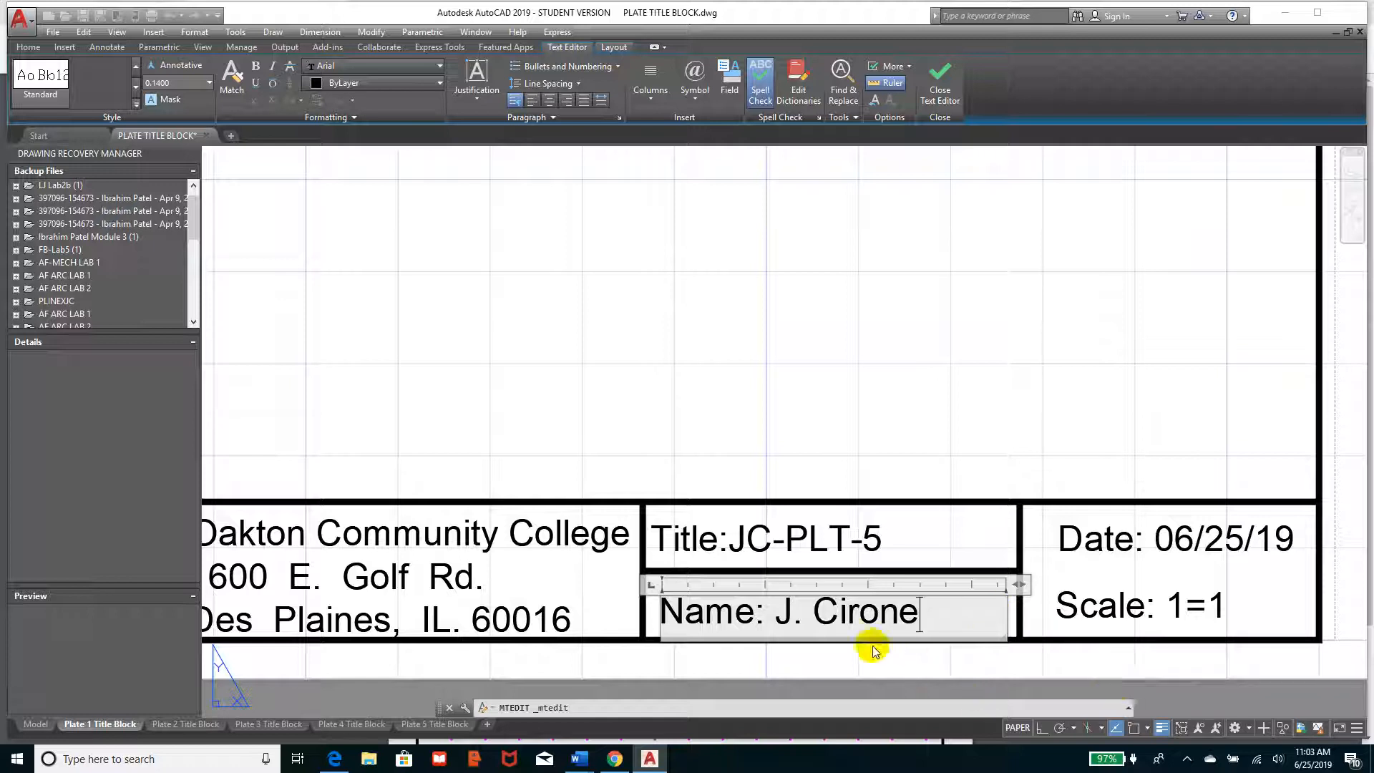
click(940, 78)
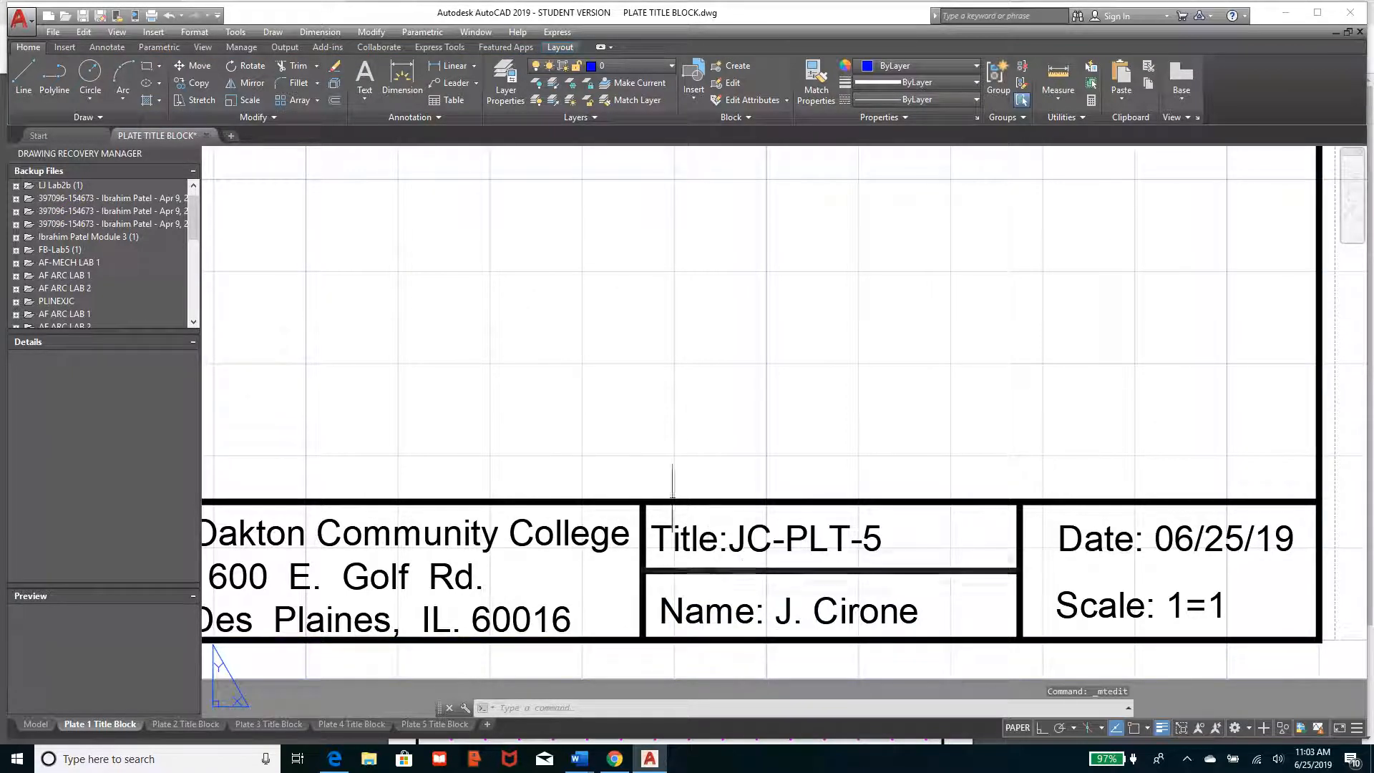
Step: Start scaling the name text in the title block, with only that text selected
click(246, 102)
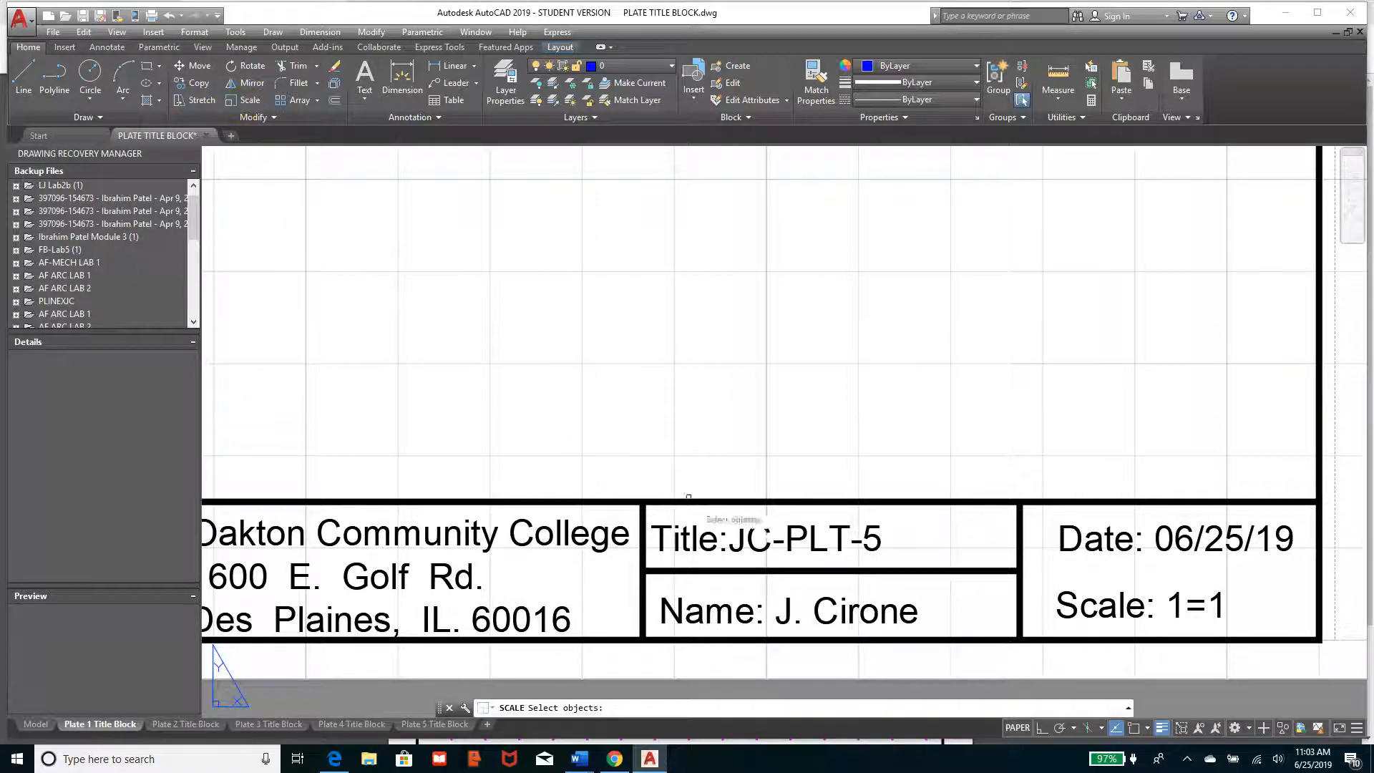
click(816, 610)
key(Return)
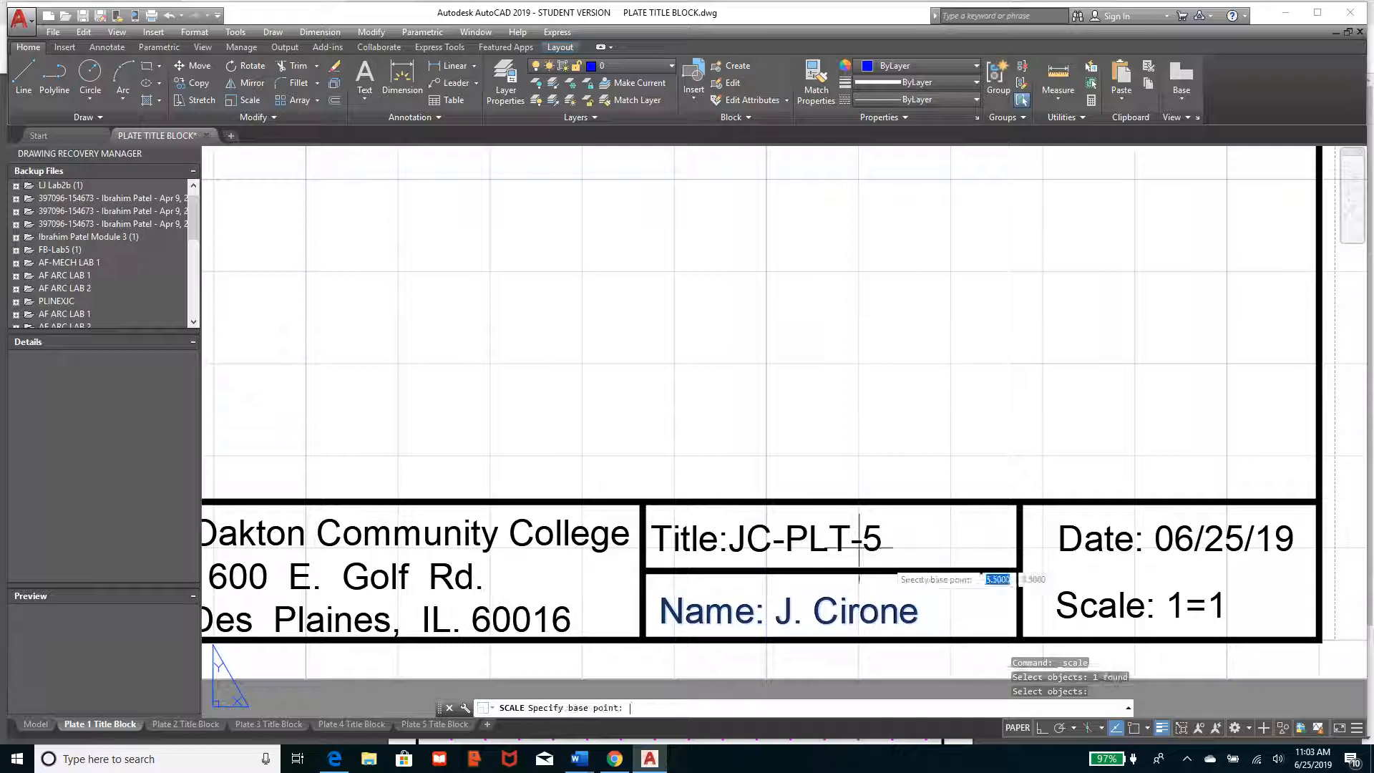